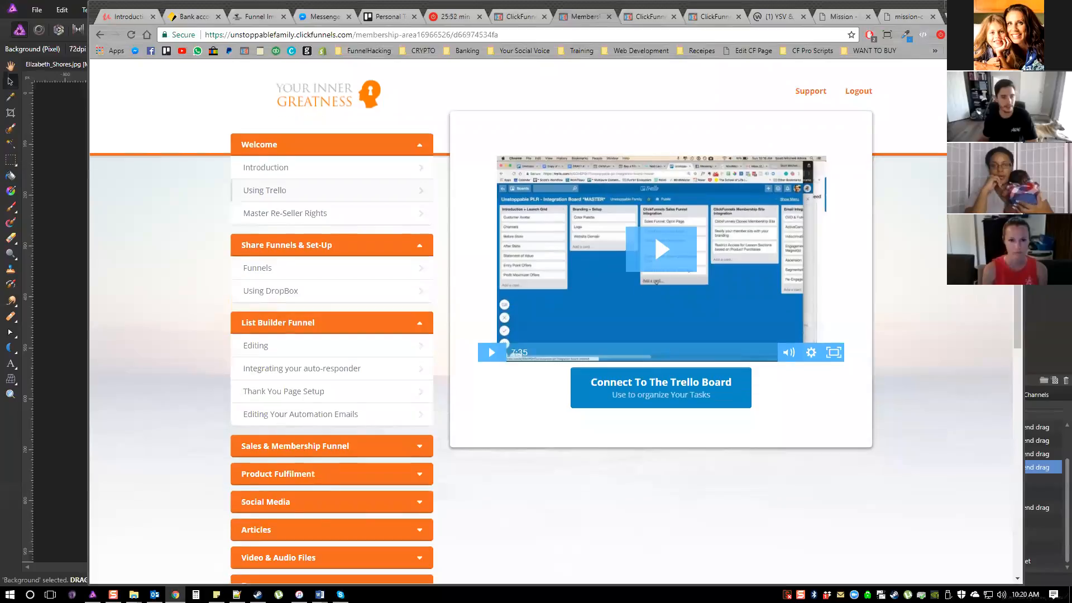
# Expand the Sales & Membership Funnel, Product Fulfilment, Social Media and Articles sections of the course outline to view their lessons
pyautogui.click(331, 392)
pyautogui.scroll(-2, 332, 393)
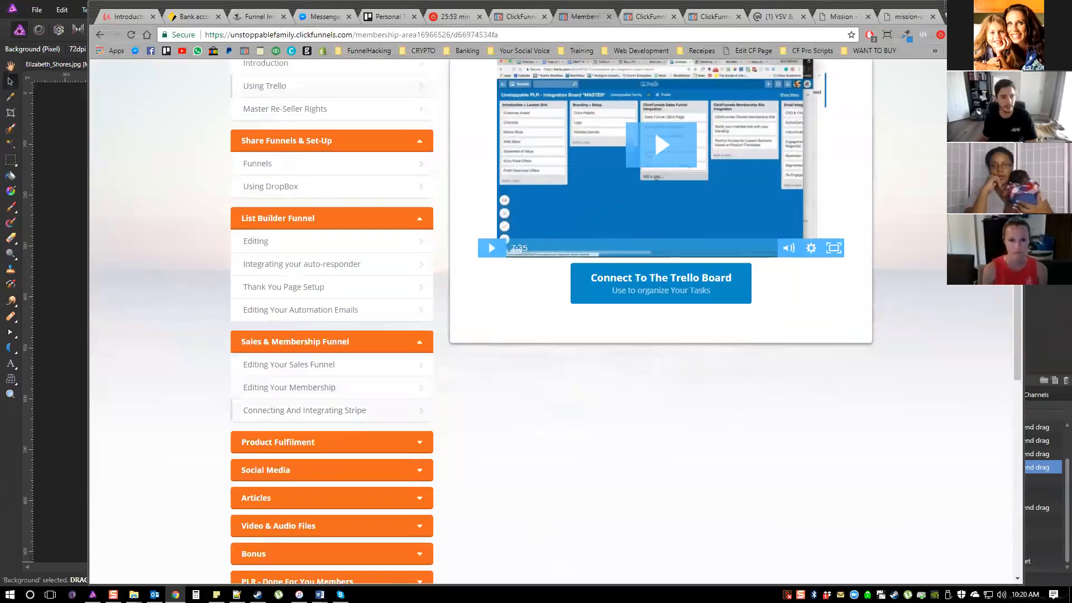
pyautogui.scroll(-1, 332, 334)
pyautogui.click(331, 333)
pyautogui.click(331, 385)
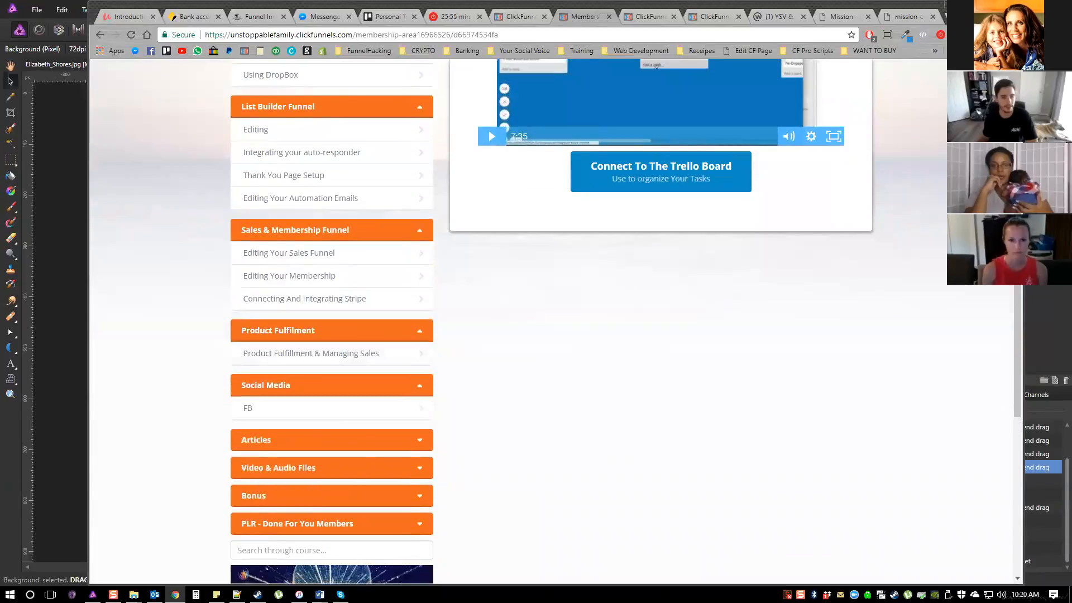
pyautogui.scroll(-3, 331, 386)
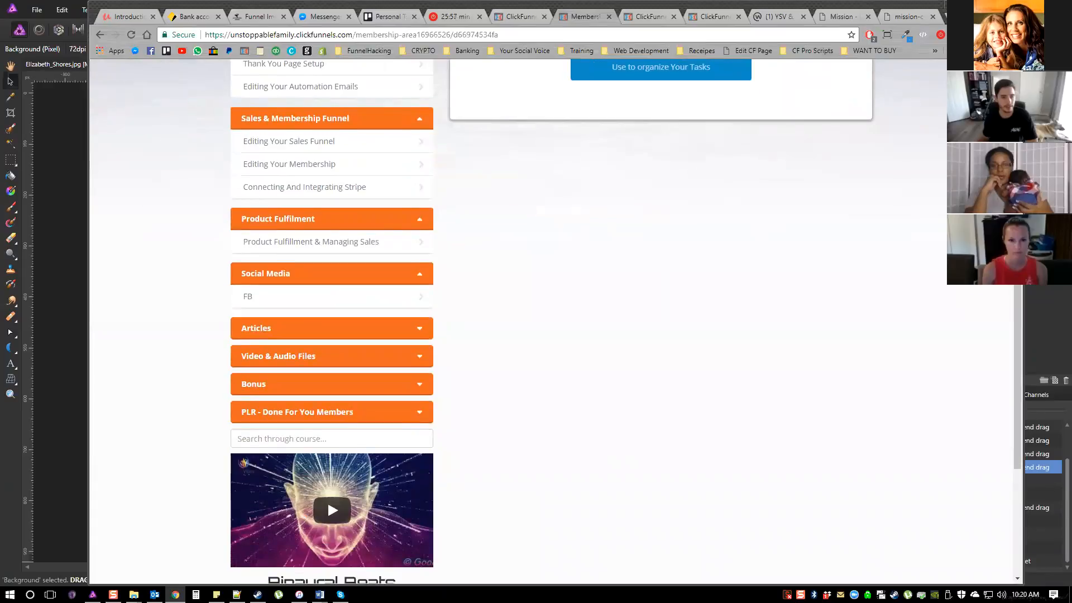
pyautogui.click(332, 331)
pyautogui.scroll(1, 332, 330)
pyautogui.scroll(2, 556, 322)
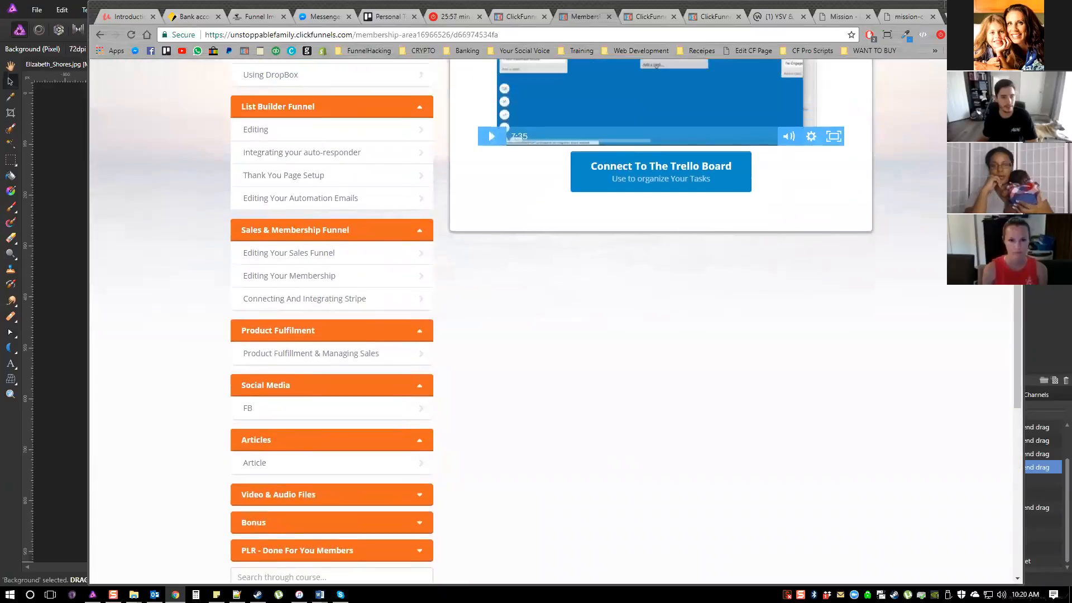
pyautogui.scroll(4, 556, 321)
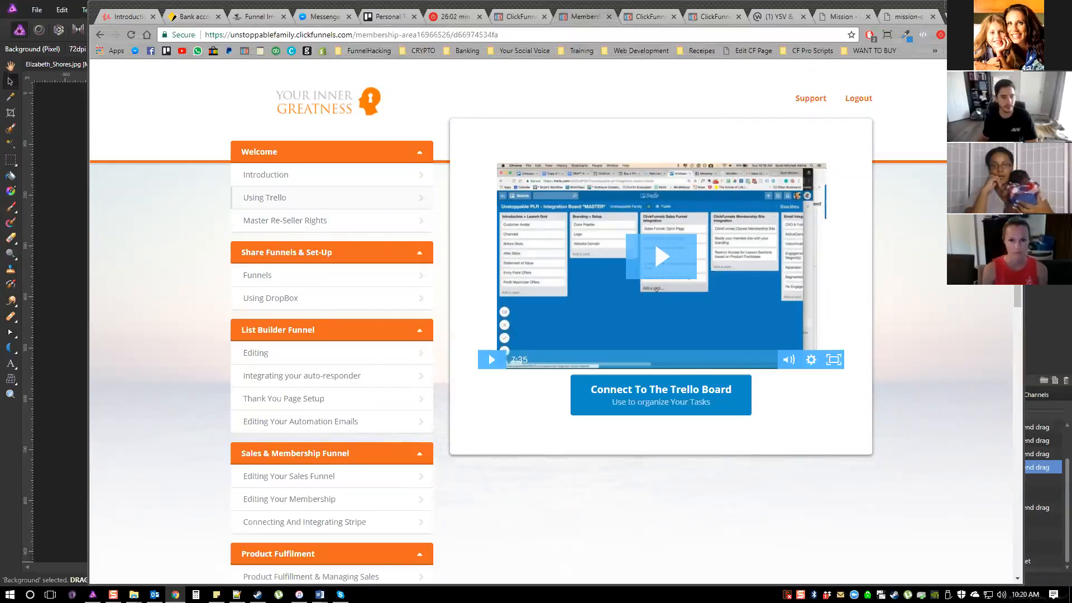
# Switch to Trello, open the personal To-Do's board and look over its task lists
pyautogui.click(389, 16)
pyautogui.click(119, 70)
pyautogui.click(144, 140)
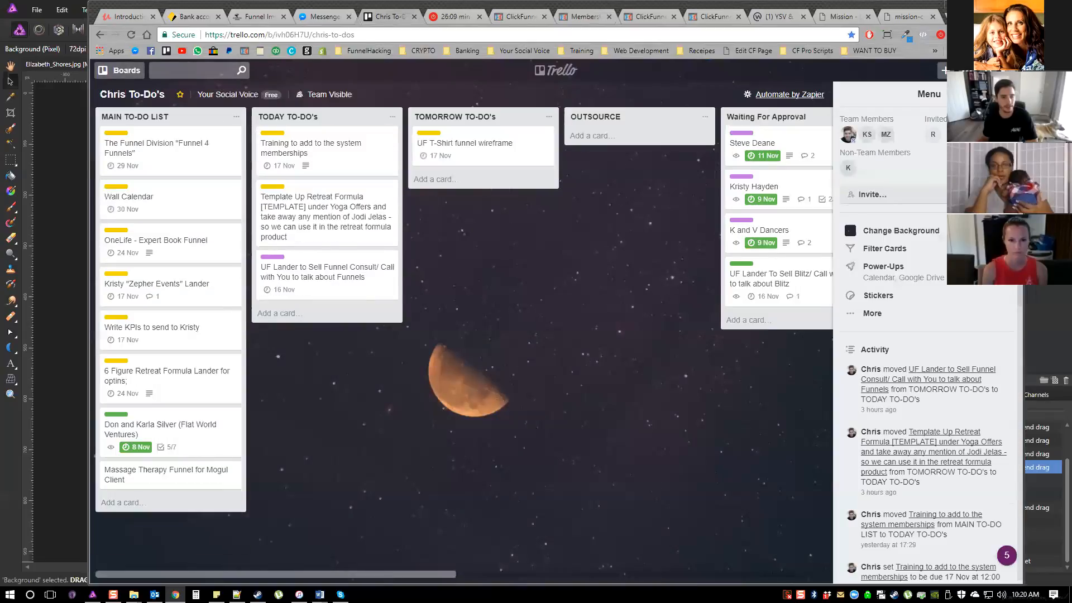
pyautogui.hscroll(3, 277, 144)
pyautogui.hscroll(-2, 279, 144)
pyautogui.moveTo(285, 143)
pyautogui.mouseDown()
pyautogui.moveTo(443, 158)
pyautogui.moveTo(287, 124)
pyautogui.moveTo(278, 144)
pyautogui.mouseUp()
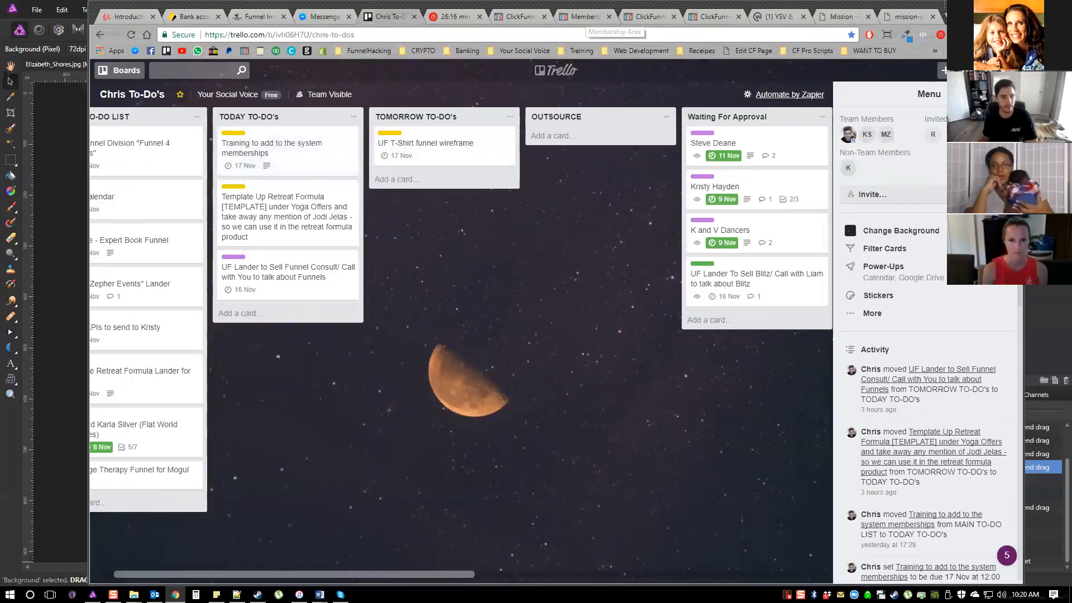
# Return to the membership area and review the course outline's lessons from Welcome through PLR - Done For You Members
pyautogui.click(585, 16)
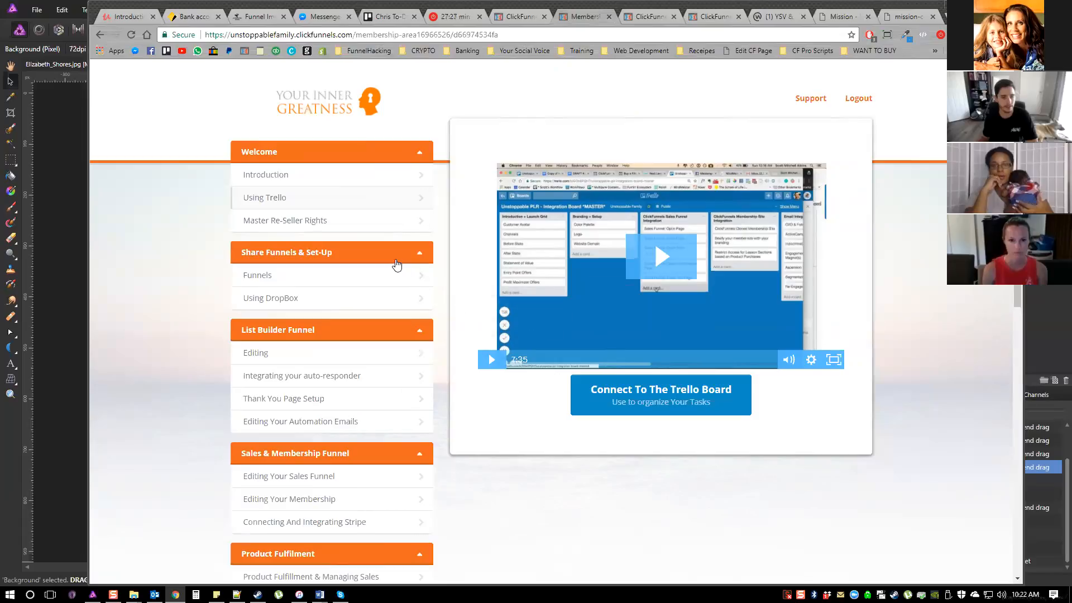
pyautogui.scroll(-1, 396, 264)
pyautogui.scroll(-1, 396, 264)
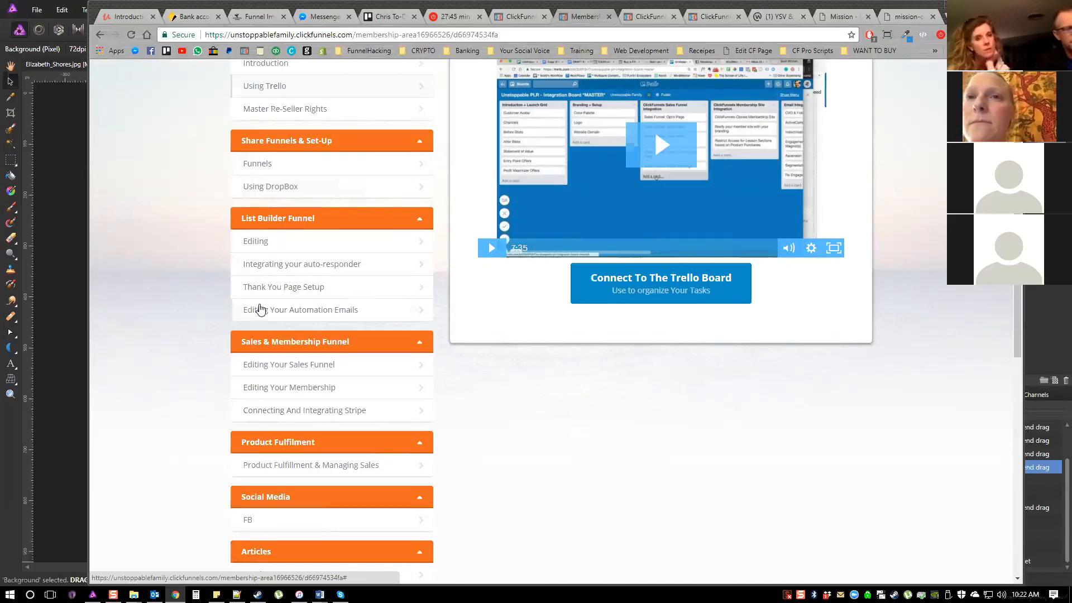
pyautogui.scroll(-1, 279, 307)
pyautogui.scroll(-1, 300, 308)
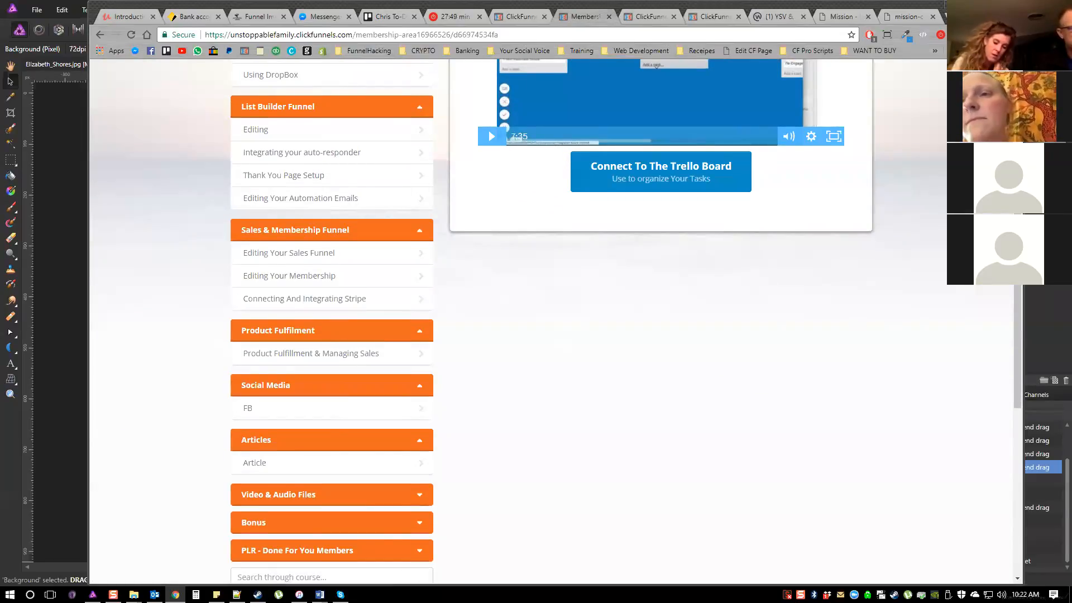
pyautogui.scroll(2, 300, 308)
pyautogui.scroll(-4, 300, 308)
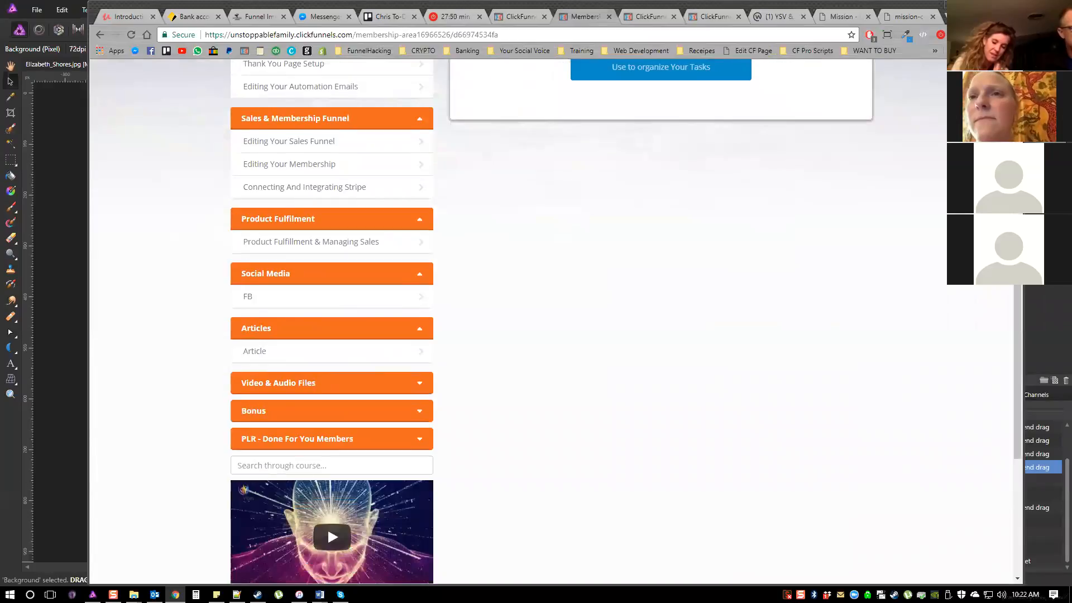
pyautogui.scroll(1, 327, 530)
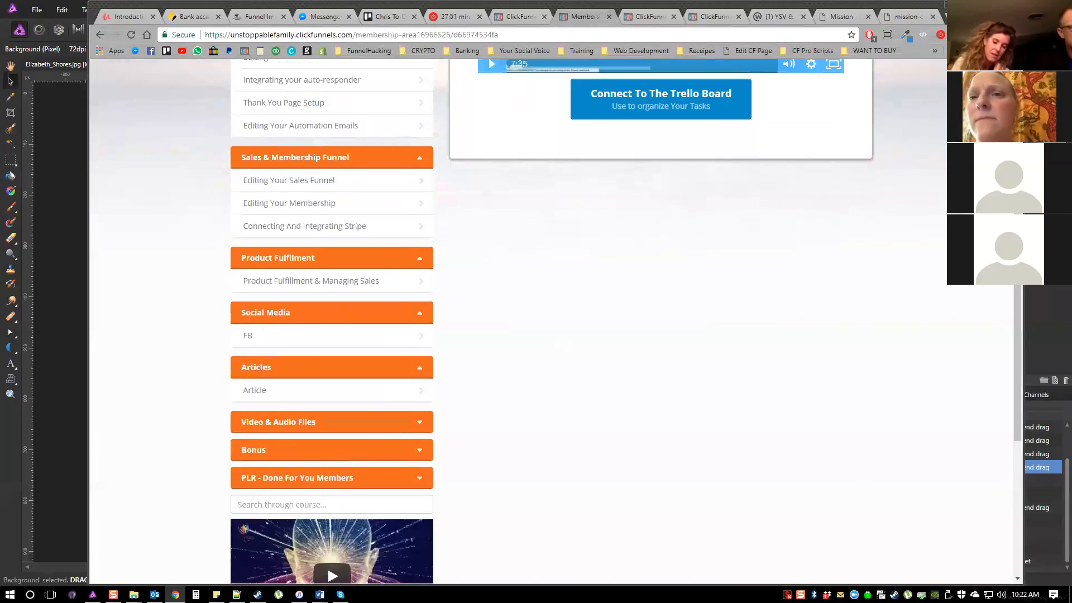
pyautogui.scroll(3, 330, 294)
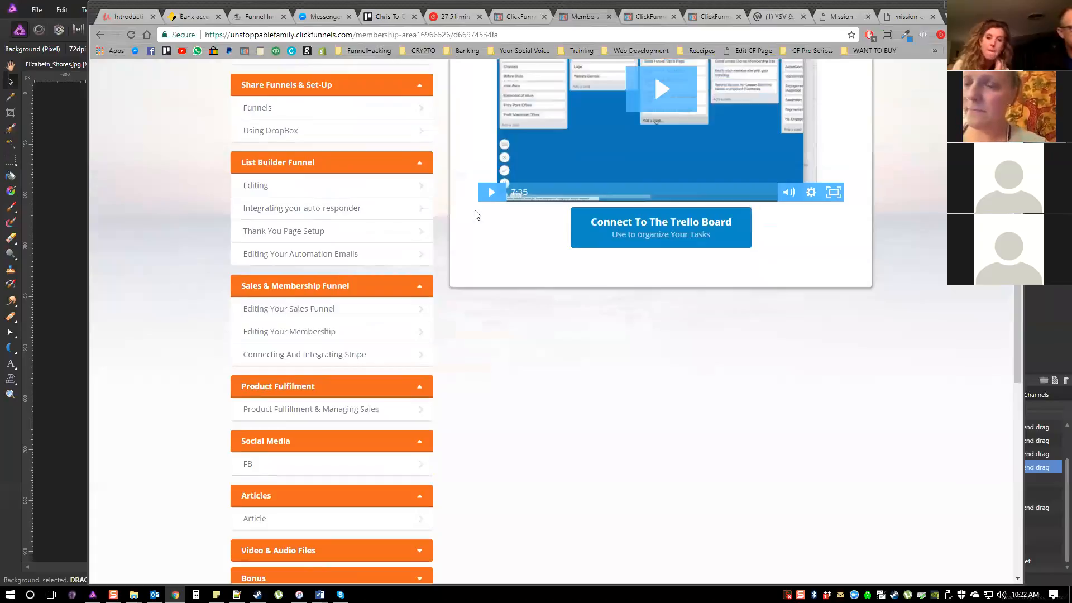
pyautogui.scroll(4, 474, 216)
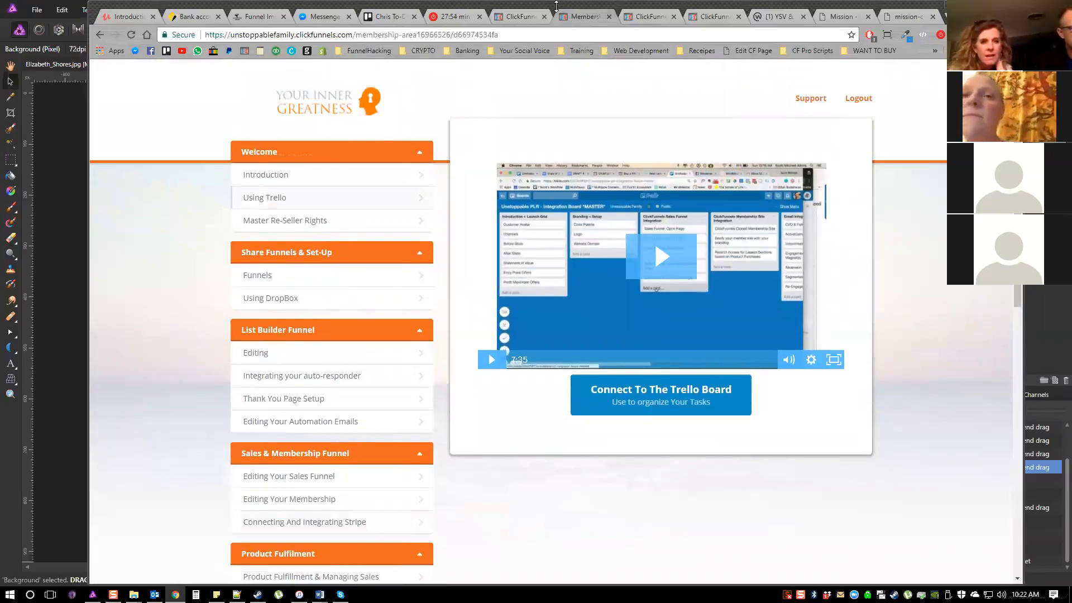
# Preview the Optin page of the PLR list builder funnel and examine its content down to the checklist button
pyautogui.hotkey('ctrl', 'Tab')
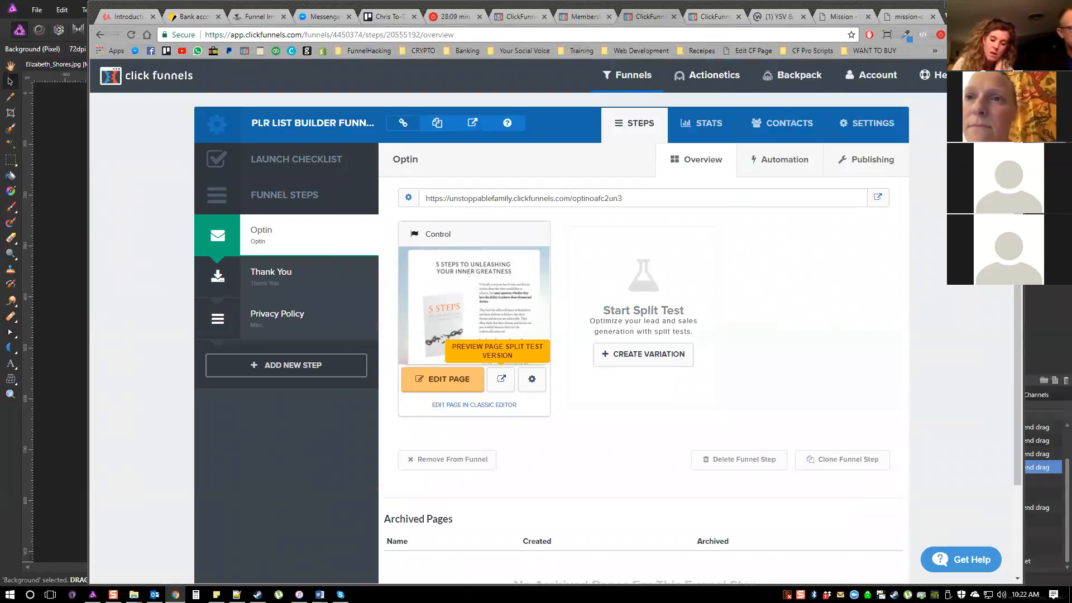
pyautogui.click(500, 379)
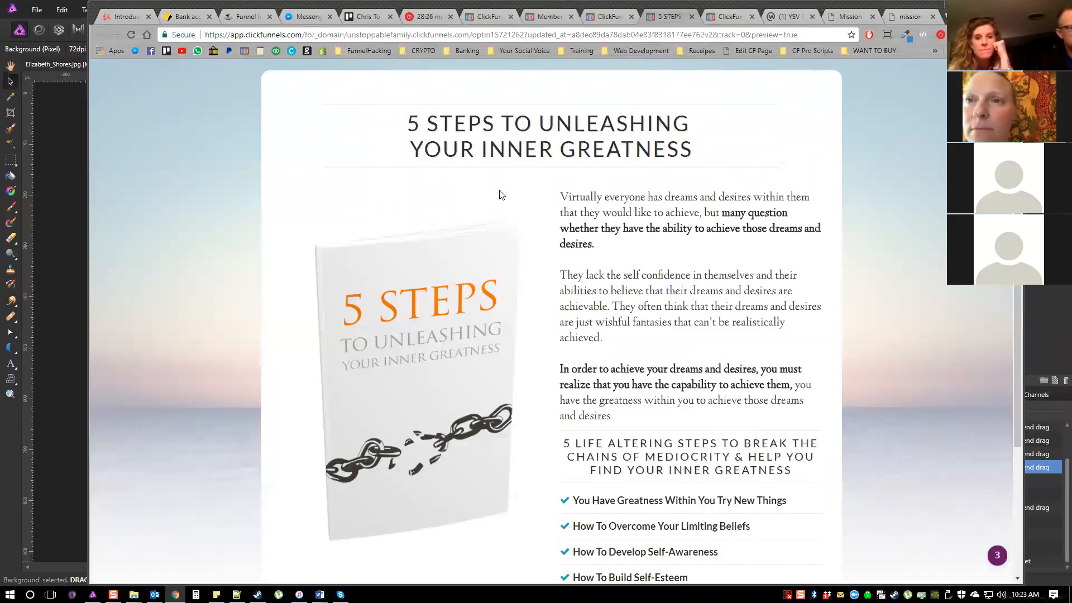
pyautogui.scroll(-3, 483, 215)
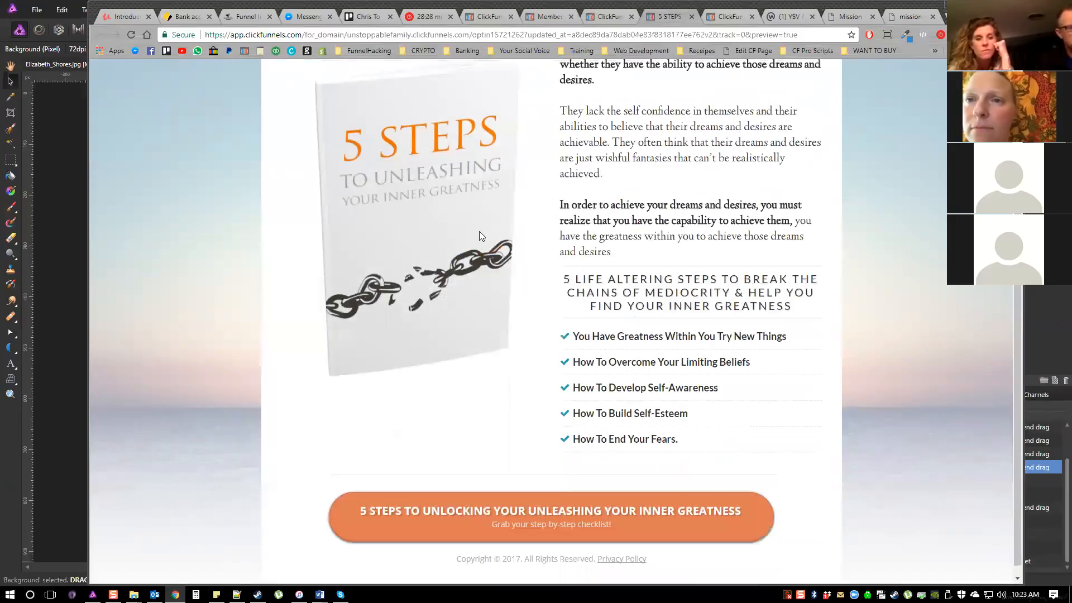
pyautogui.scroll(4, 479, 231)
pyautogui.scroll(-1, 479, 231)
pyautogui.scroll(-2, 479, 231)
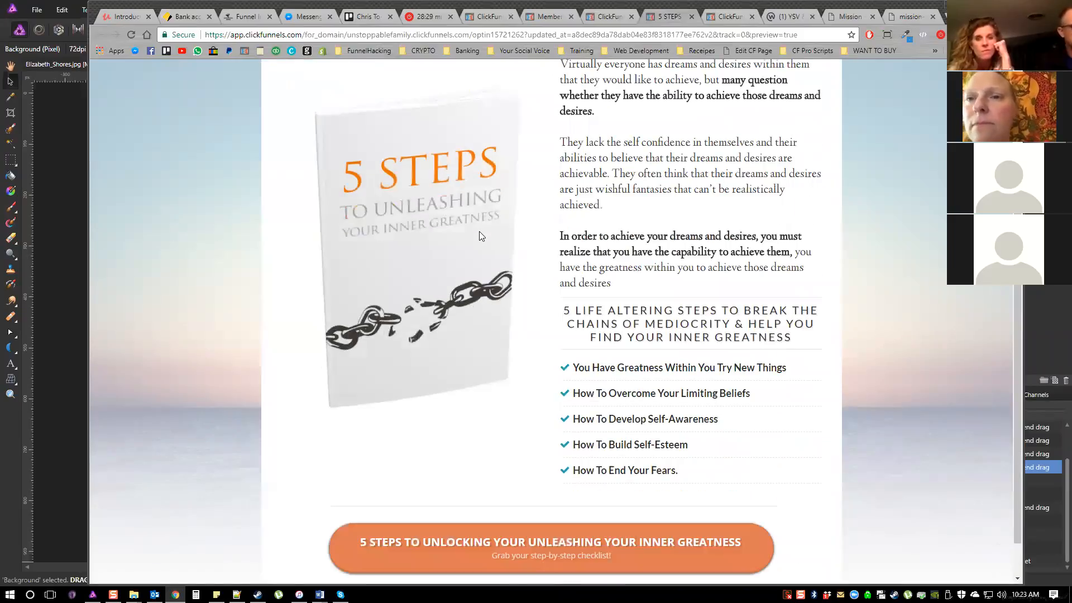
pyautogui.scroll(-1, 479, 231)
pyautogui.scroll(1, 479, 231)
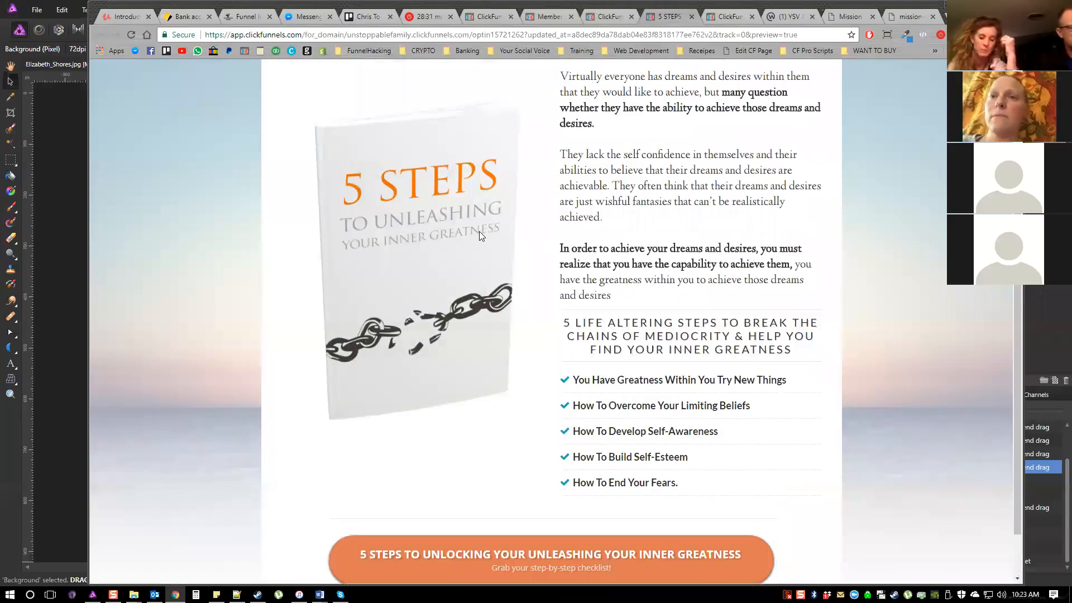
pyautogui.scroll(1, 479, 231)
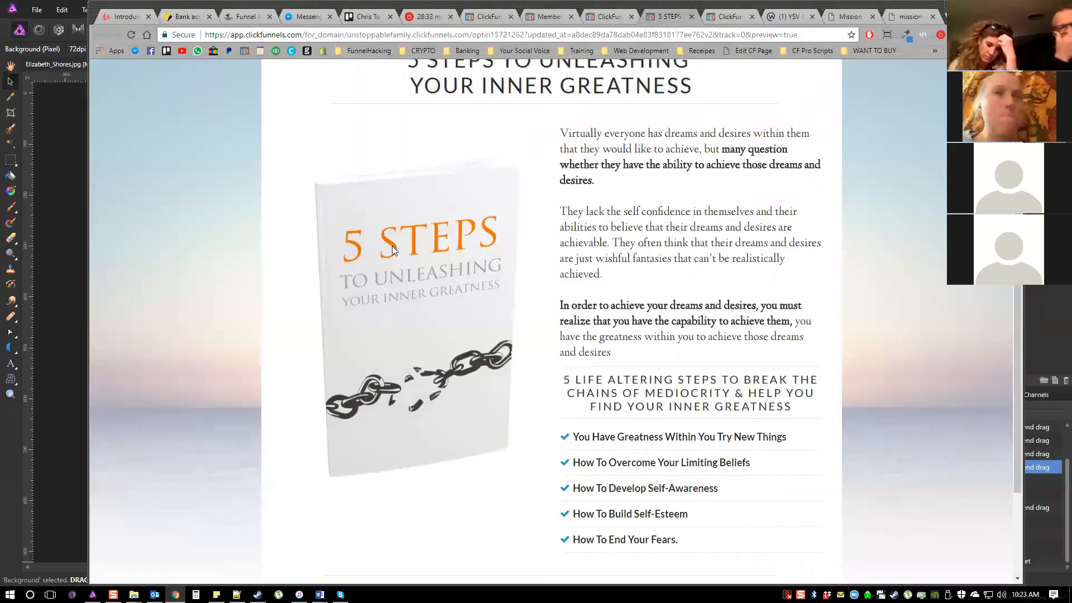
pyautogui.scroll(-1, 403, 258)
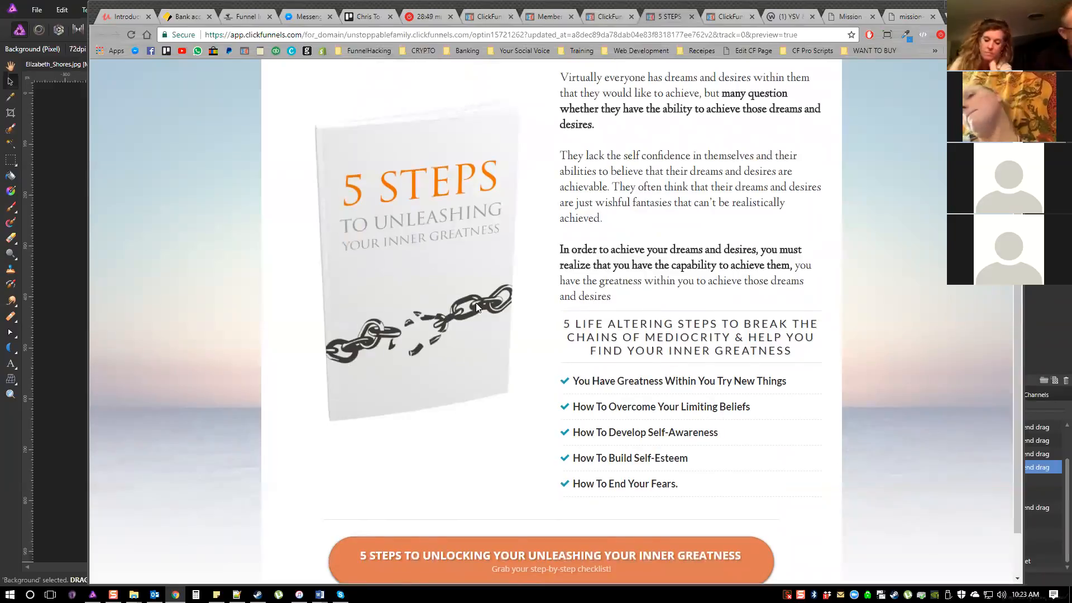
pyautogui.scroll(-1, 551, 321)
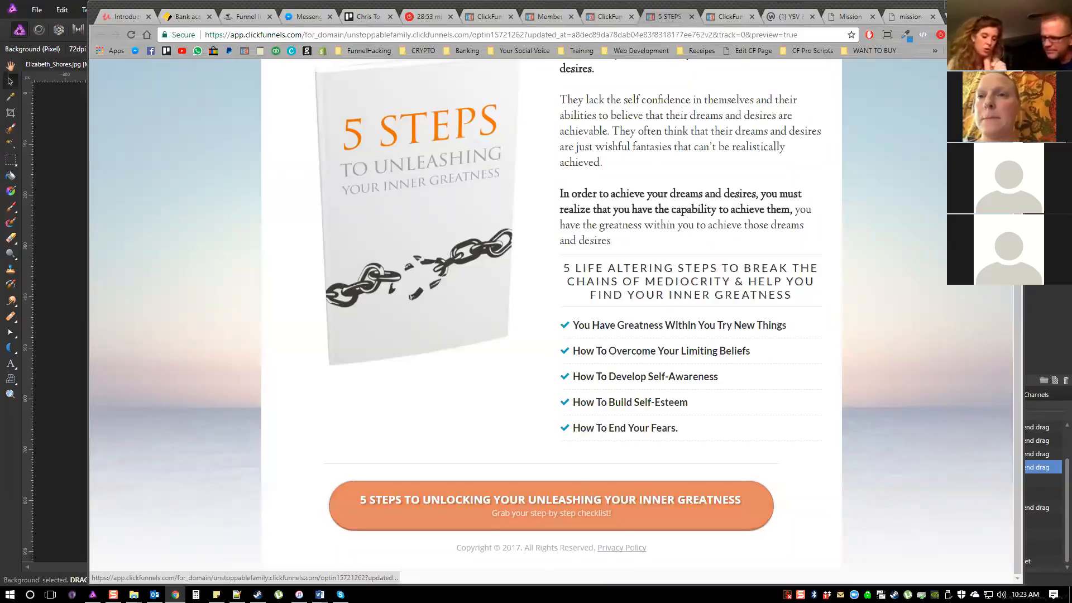
# Examine the headline and introductory text of the previewed opt-in page
pyautogui.scroll(2, 552, 321)
pyautogui.scroll(1, 551, 321)
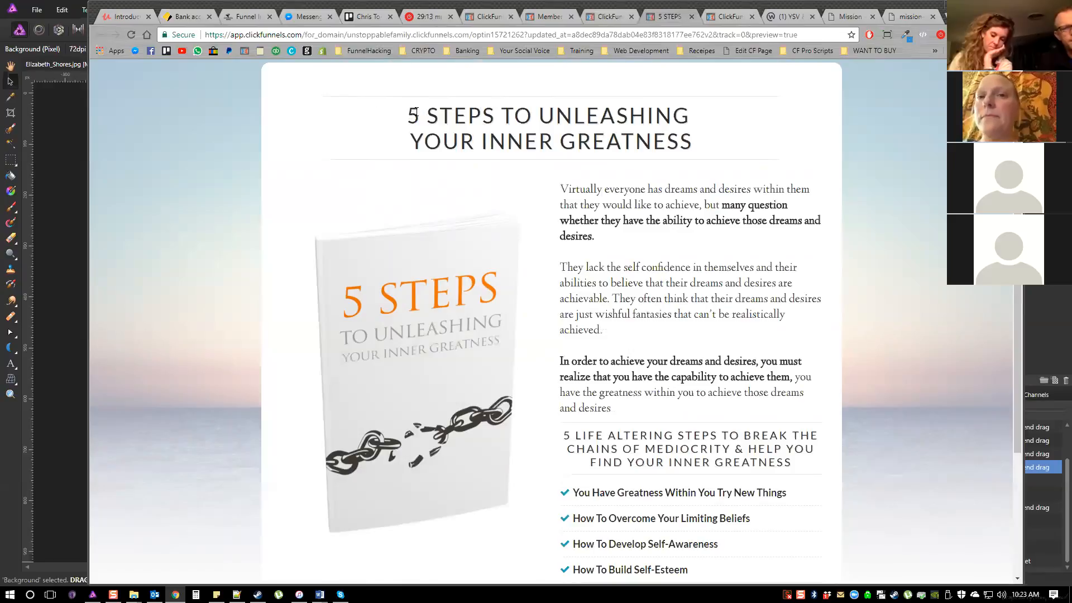
pyautogui.moveTo(442, 115); pyautogui.dragTo(469, 116)
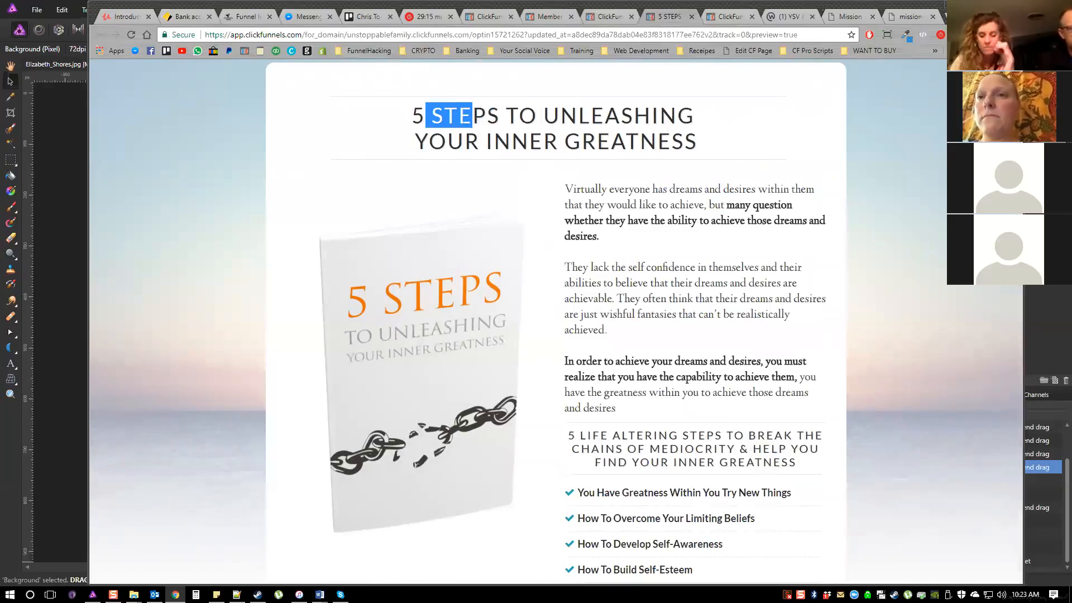
pyautogui.click(469, 116)
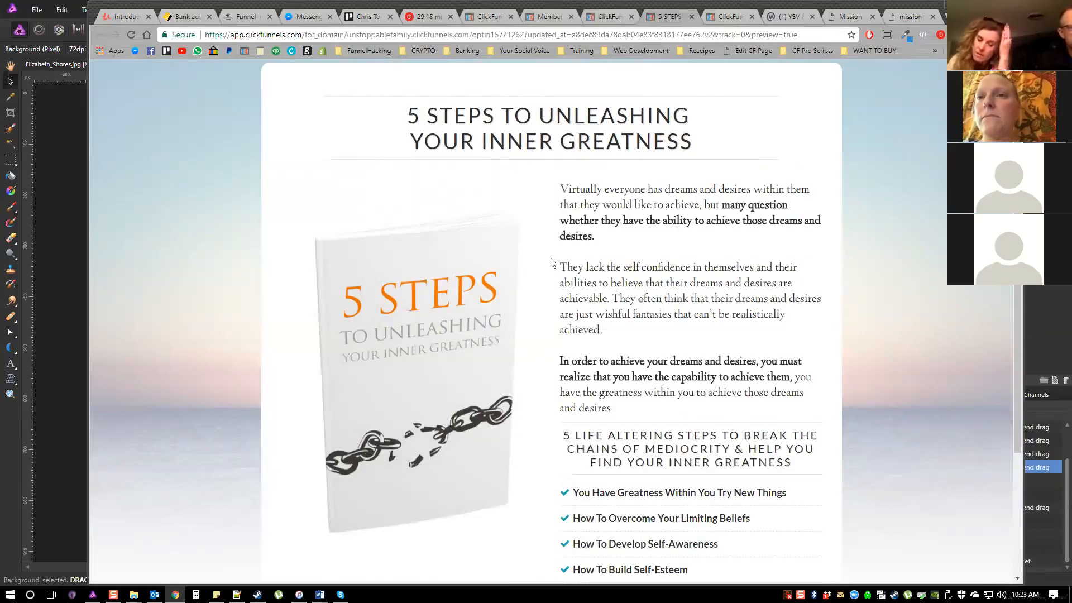
pyautogui.scroll(-1, 554, 264)
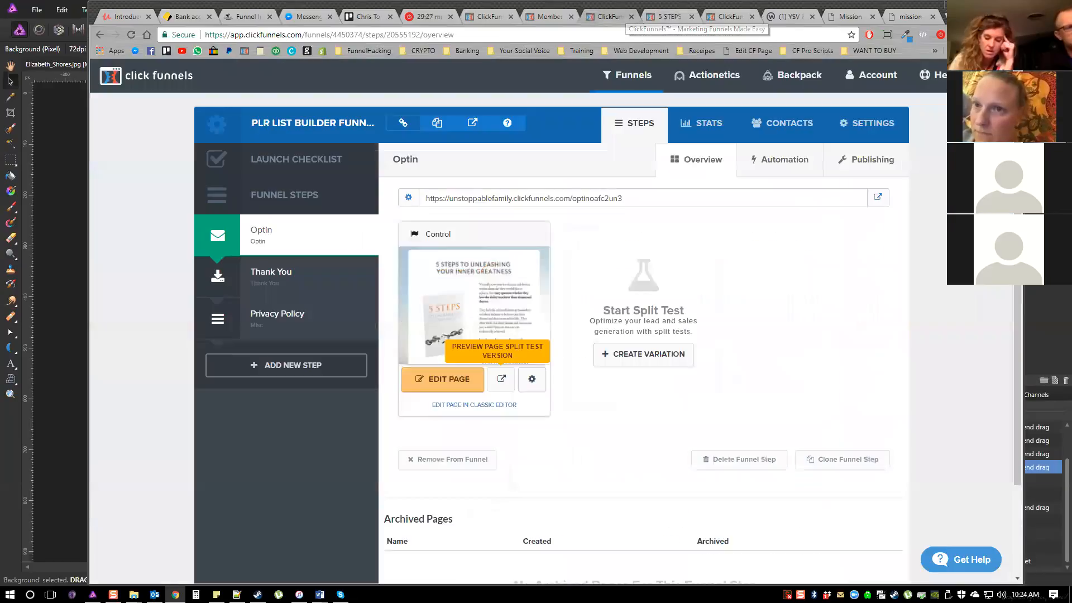
# Open the funnel's Optin page in the page editor and close its preview
pyautogui.click(612, 16)
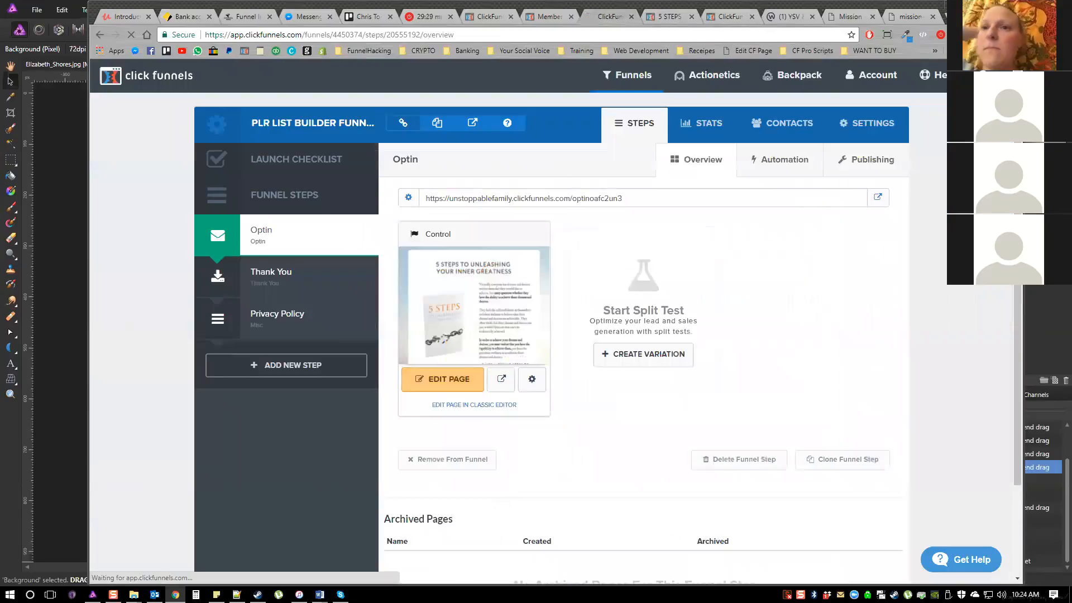
pyautogui.click(669, 17)
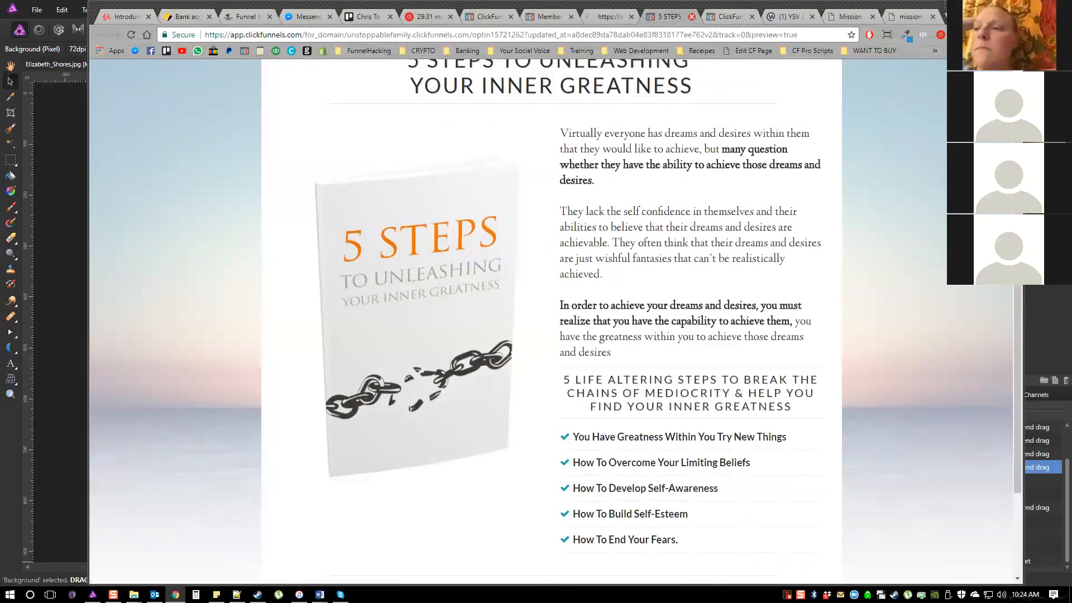
pyautogui.click(691, 17)
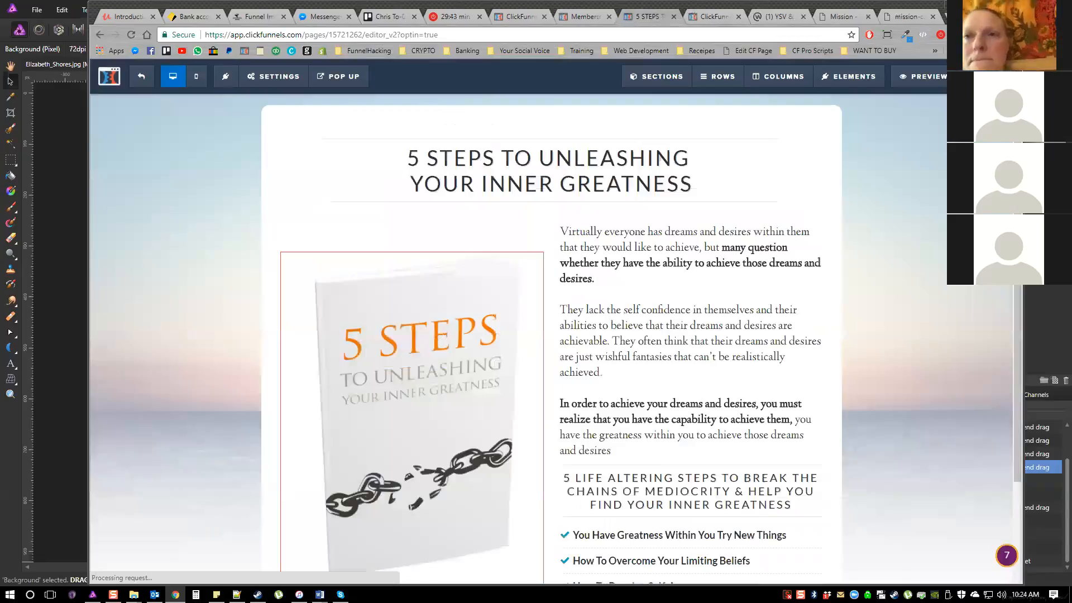
# Examine the opt-in page's layout in the editor, from the headline and book image to the checklist button
pyautogui.scroll(-4, 550, 173)
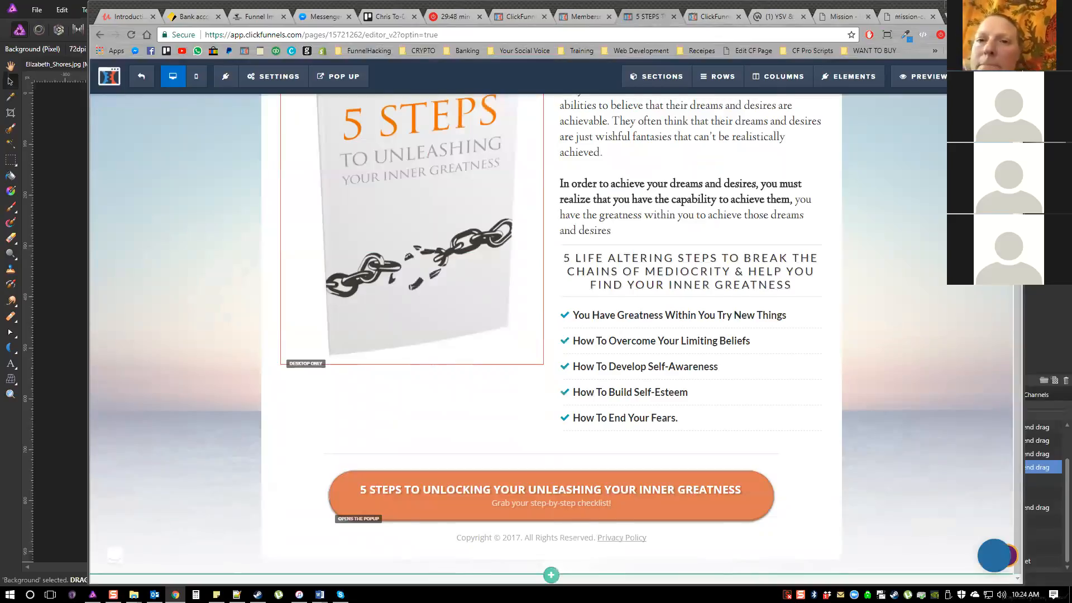
pyautogui.scroll(4, 550, 334)
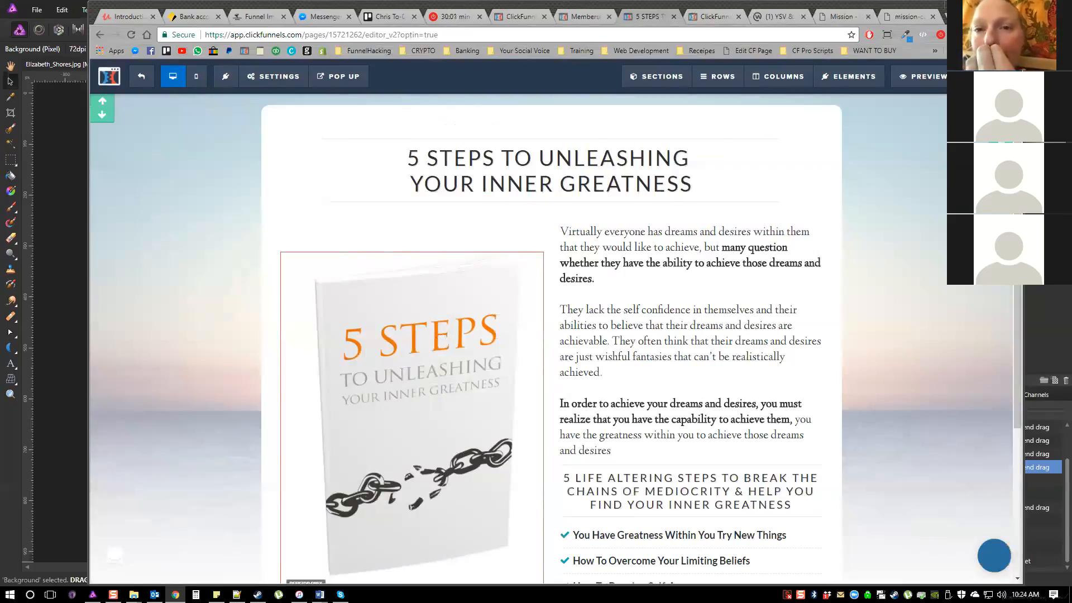
pyautogui.scroll(-2, 550, 334)
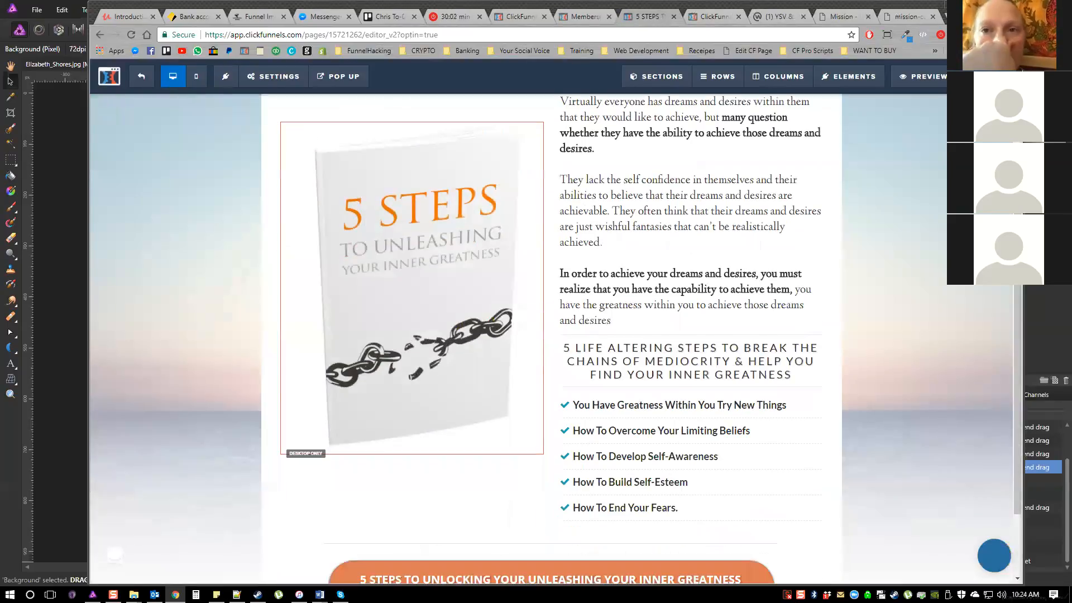
pyautogui.scroll(2, 690, 334)
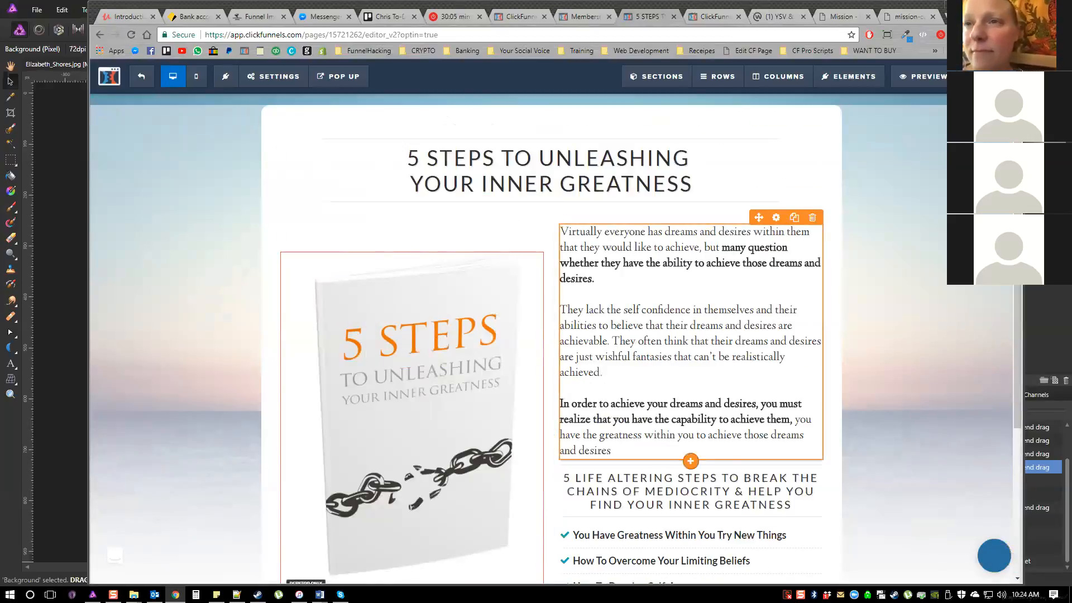
pyautogui.scroll(-3, 690, 335)
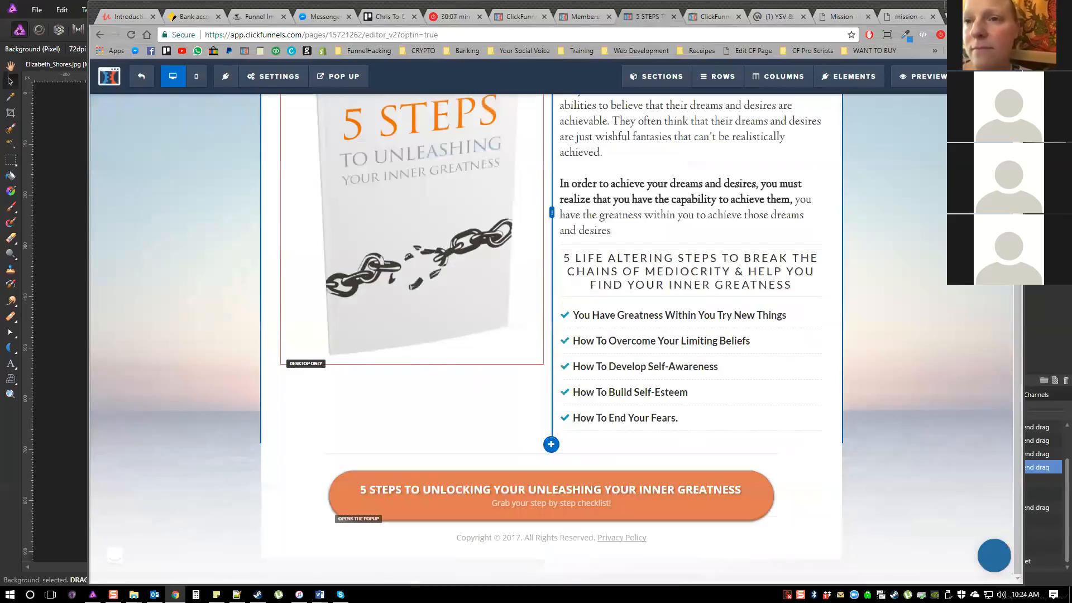
pyautogui.scroll(3, 690, 335)
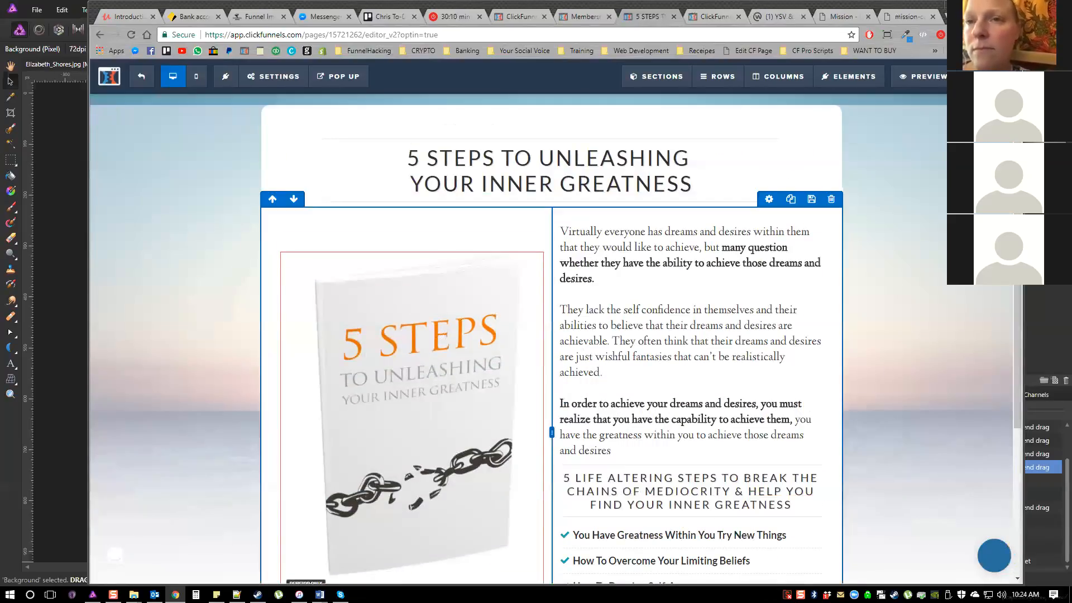
pyautogui.scroll(-3, 690, 335)
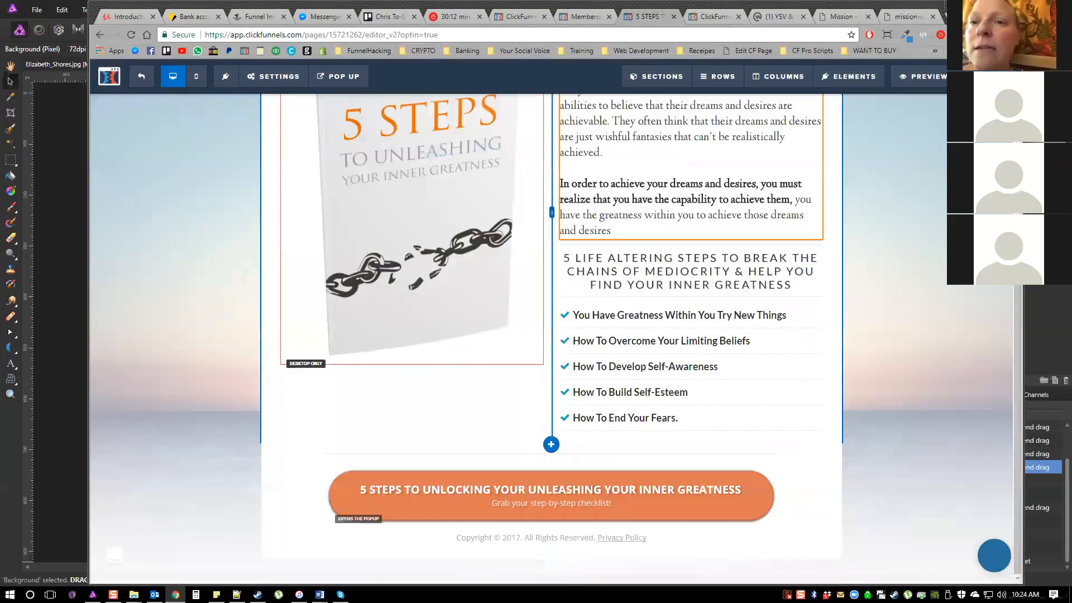
pyautogui.scroll(3, 551, 338)
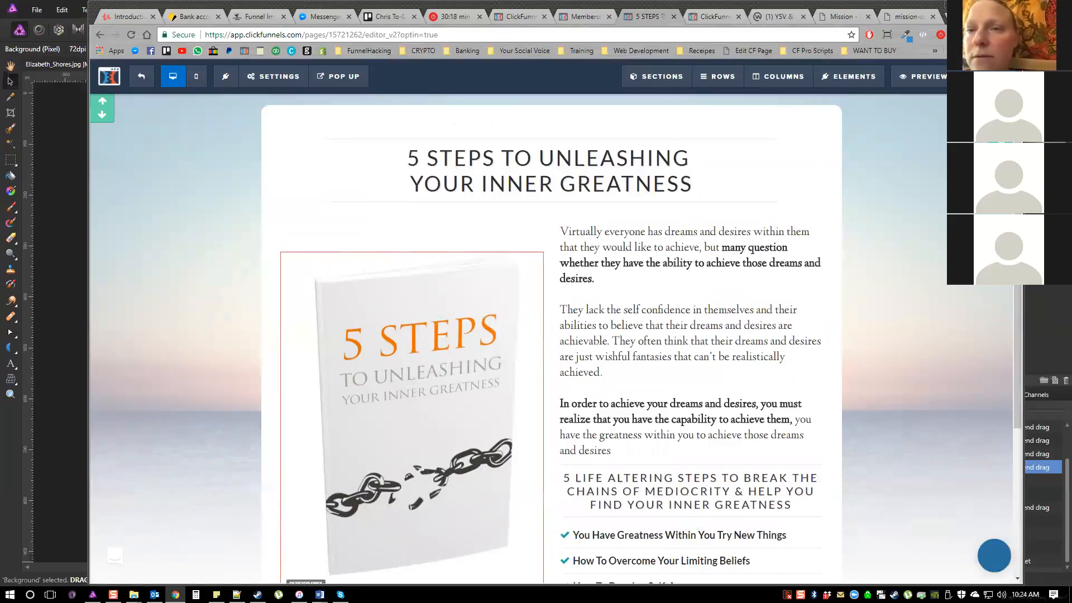
pyautogui.scroll(-2, 243, 192)
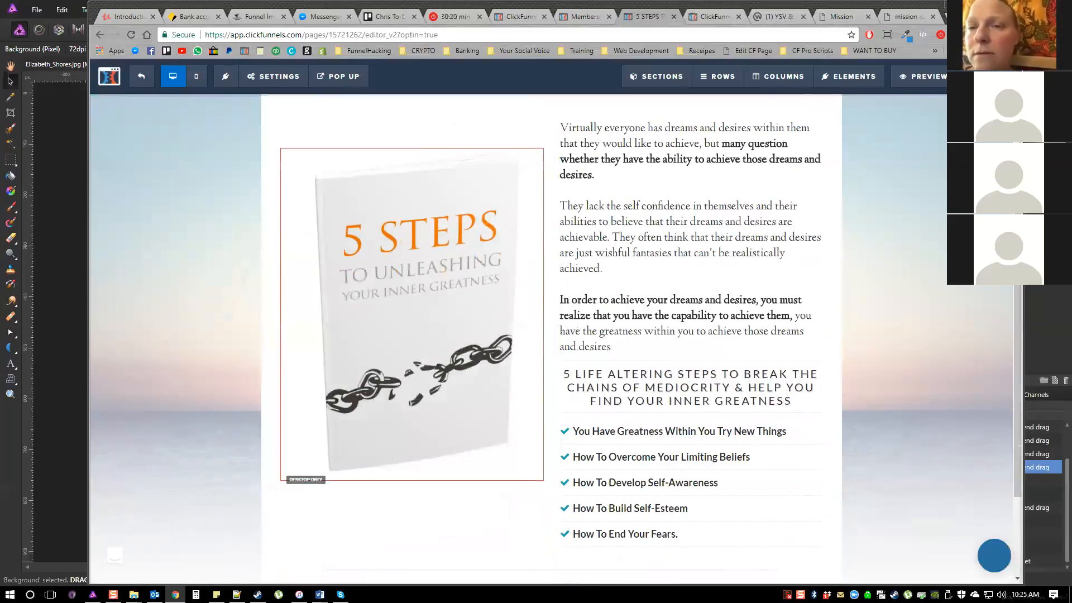
pyautogui.scroll(2, 335, 164)
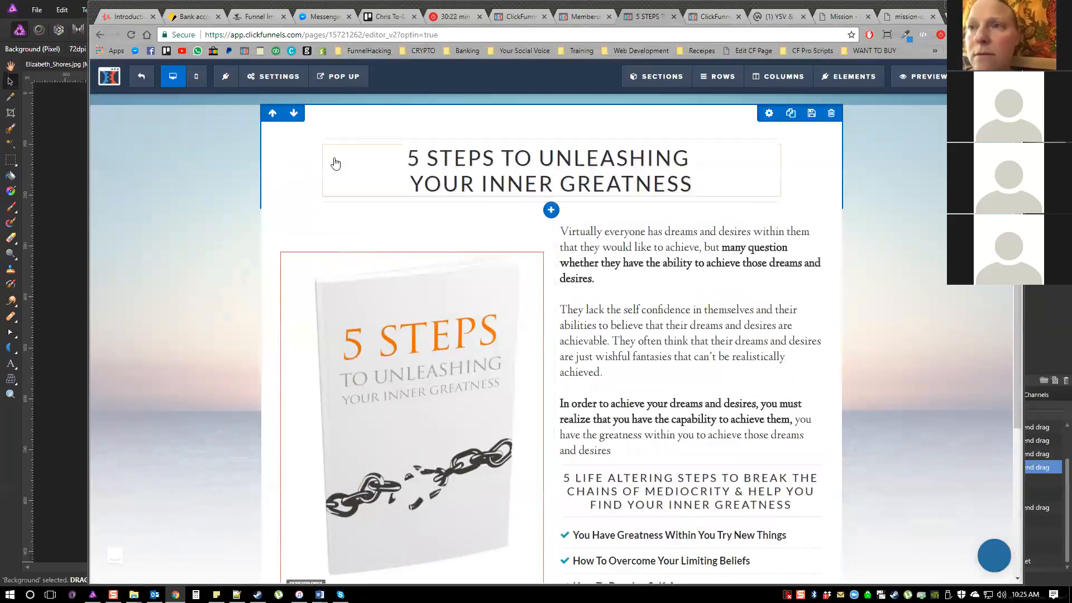
# Open the opt-in page's email integration settings and choose ActiveCampaign (Activecampaign) as the integration
pyautogui.click(273, 76)
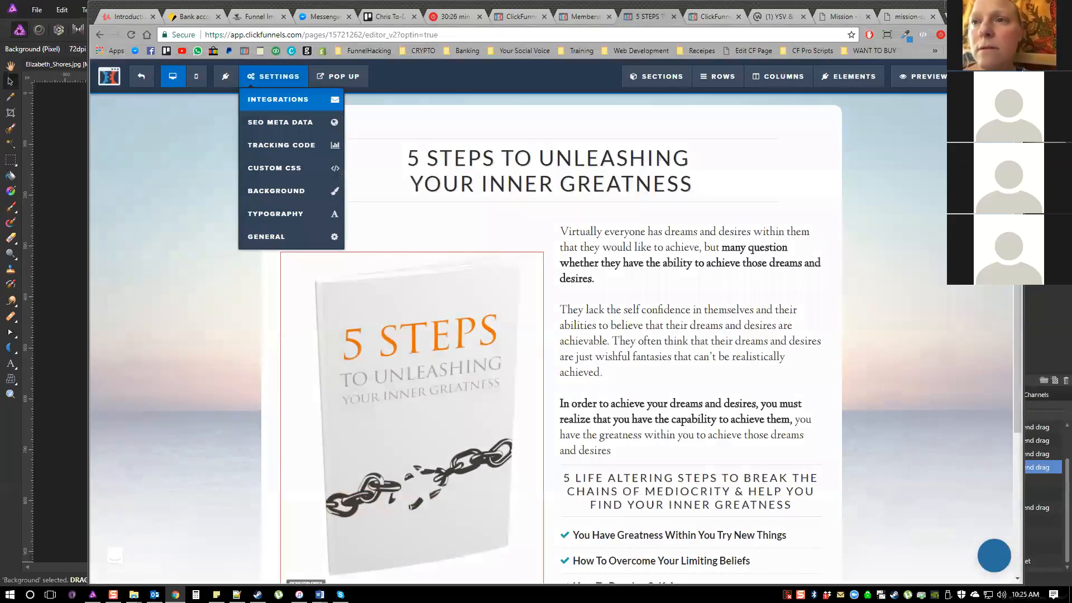
pyautogui.click(290, 99)
pyautogui.click(921, 239)
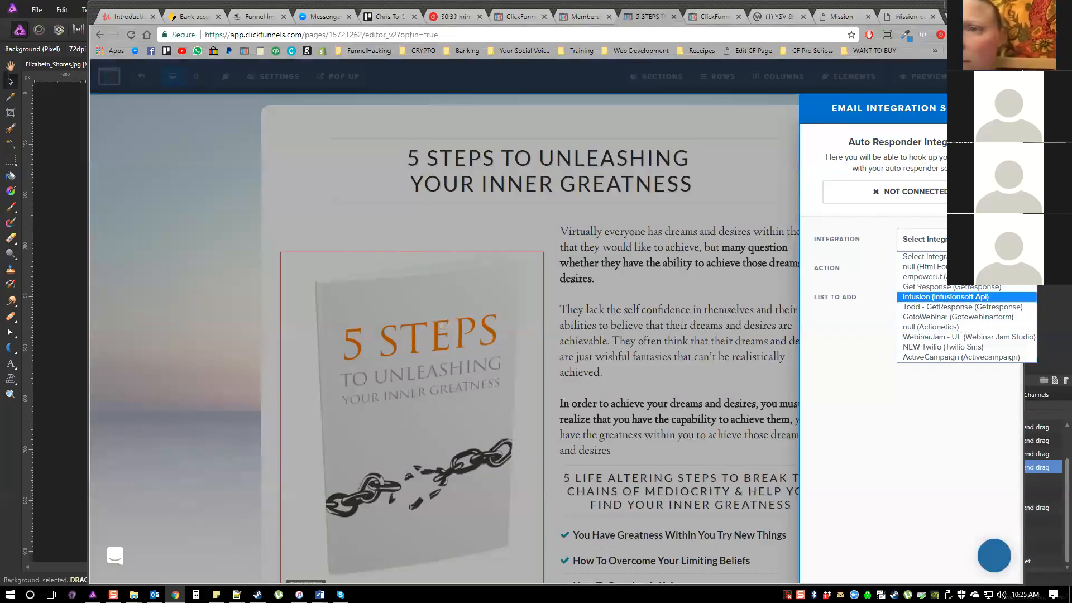
pyautogui.click(872, 295)
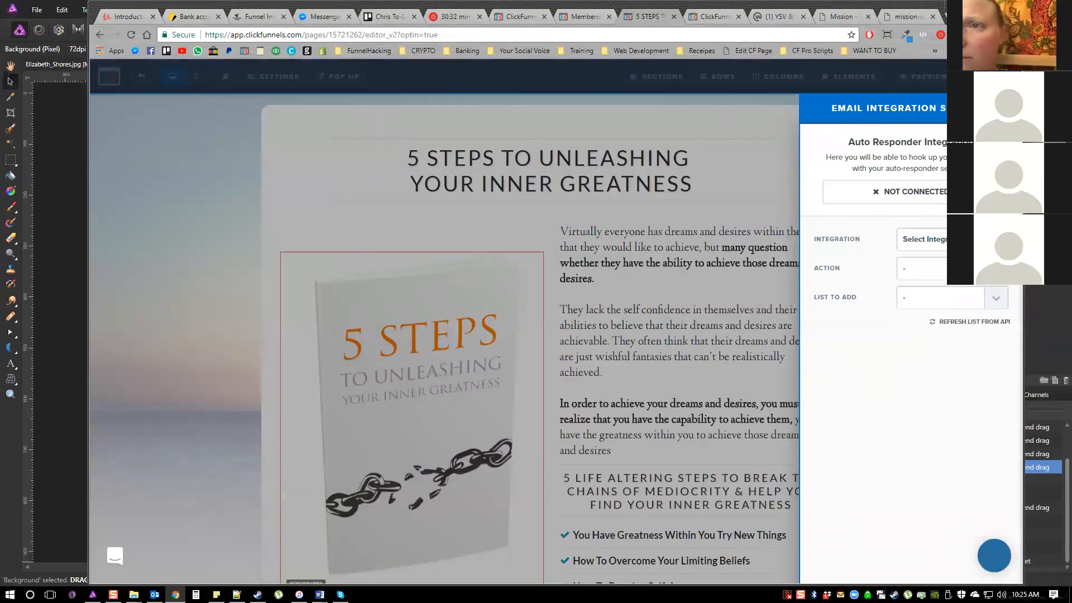
pyautogui.click(947, 269)
pyautogui.click(946, 240)
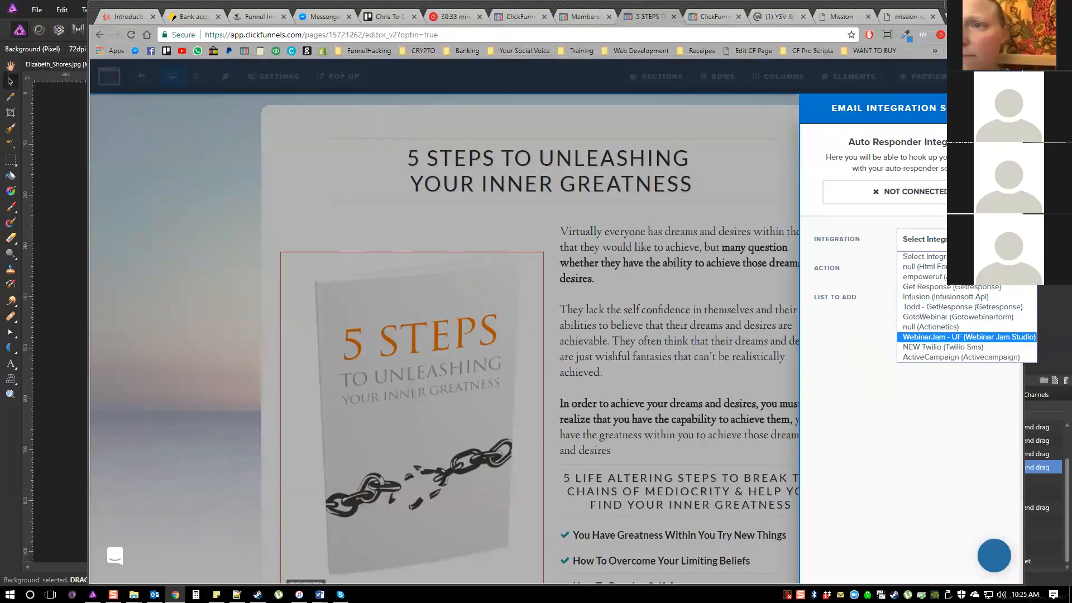
pyautogui.click(961, 357)
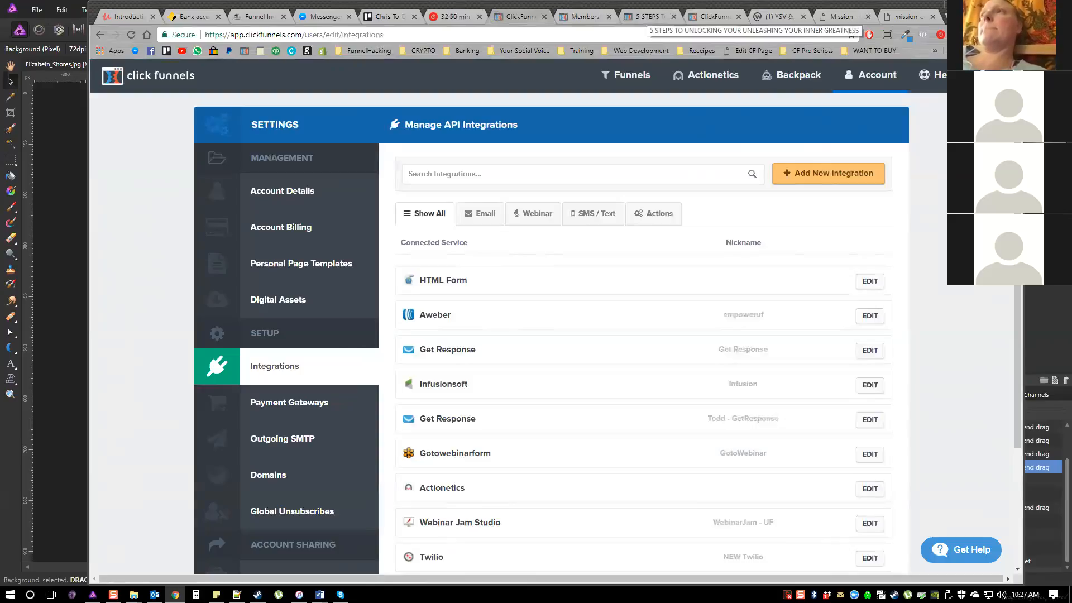
# Return to the opt-in page editor, review its email integration settings and close them
pyautogui.click(649, 16)
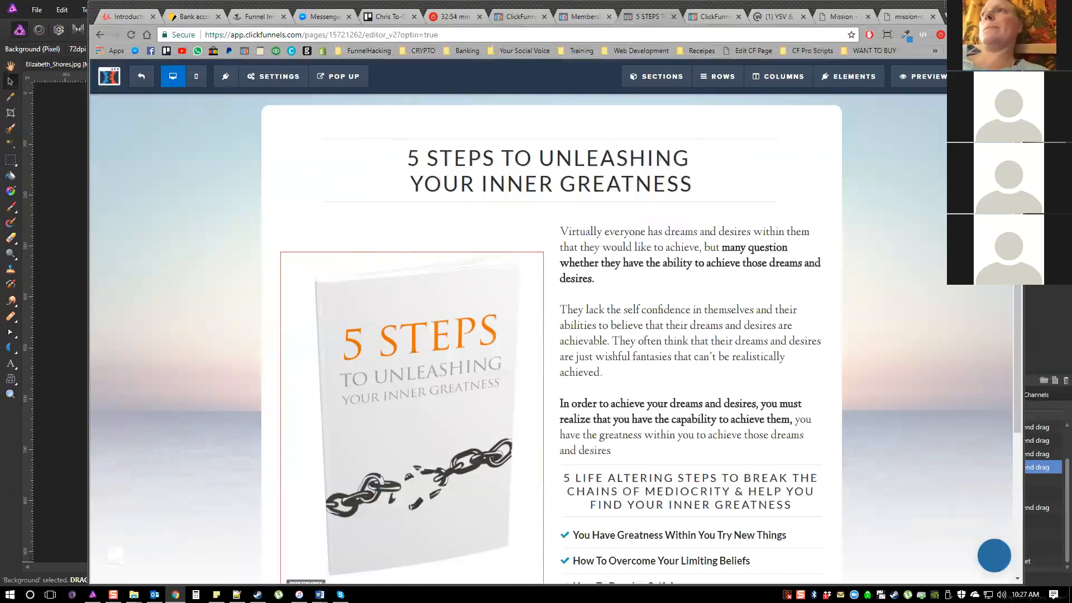
pyautogui.click(273, 76)
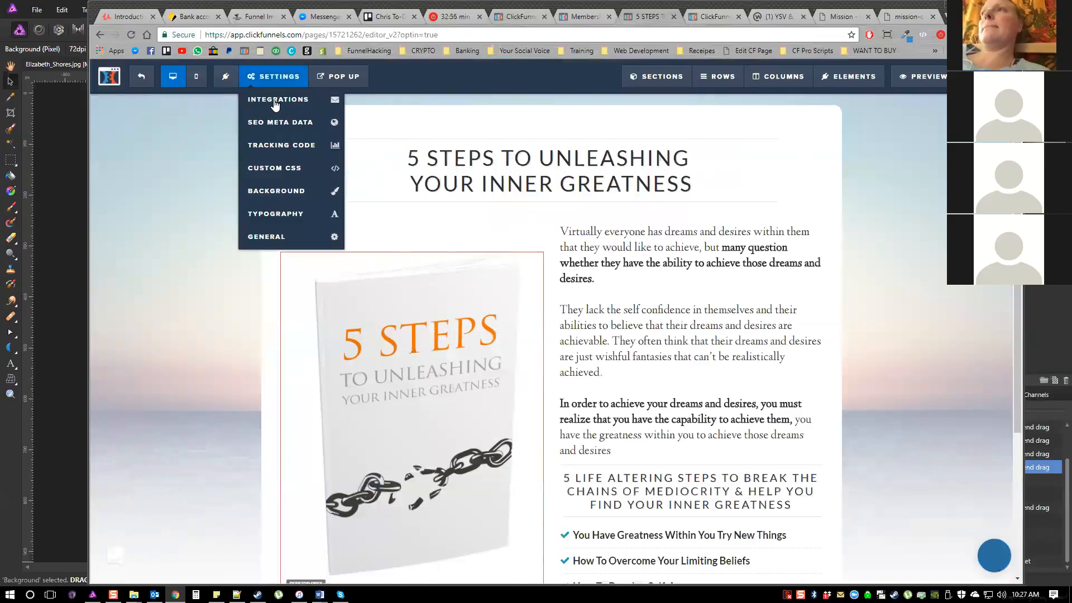
pyautogui.click(278, 100)
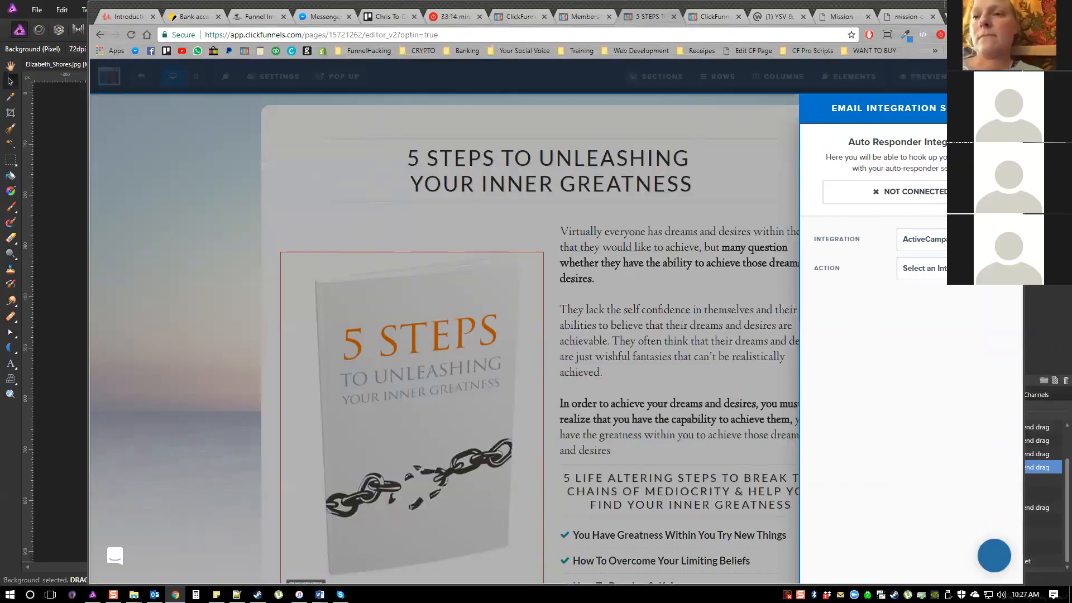
pyautogui.press('Escape')
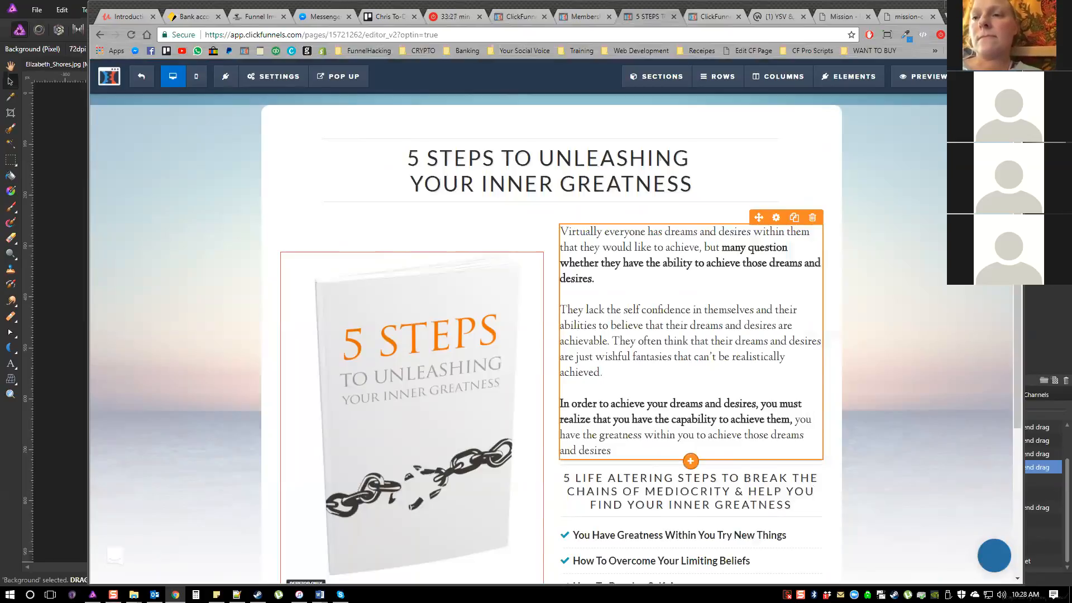
pyautogui.scroll(-1, 556, 339)
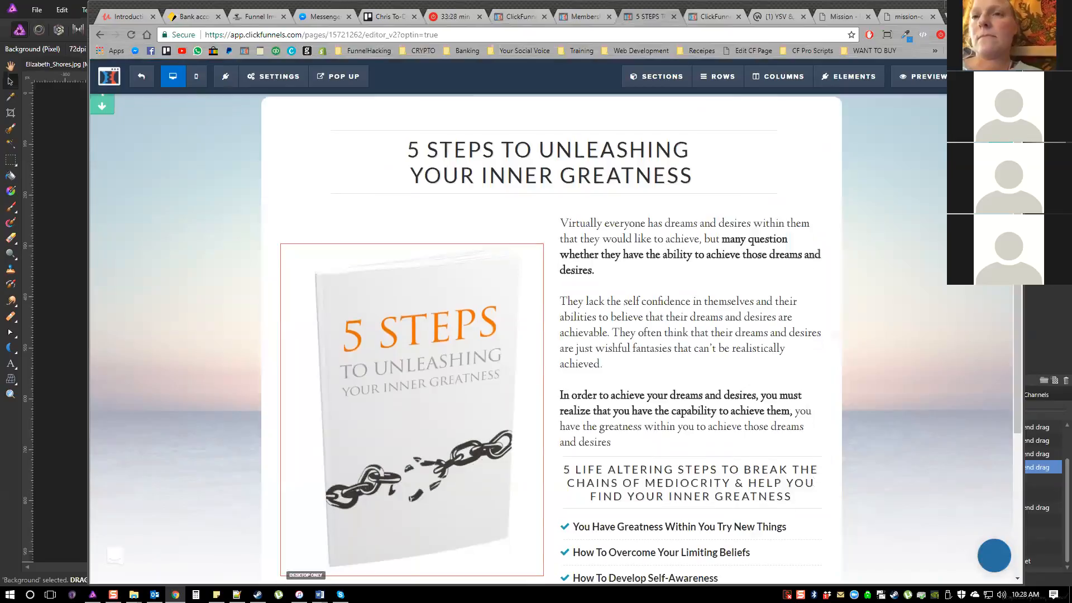
pyautogui.scroll(-2, 407, 160)
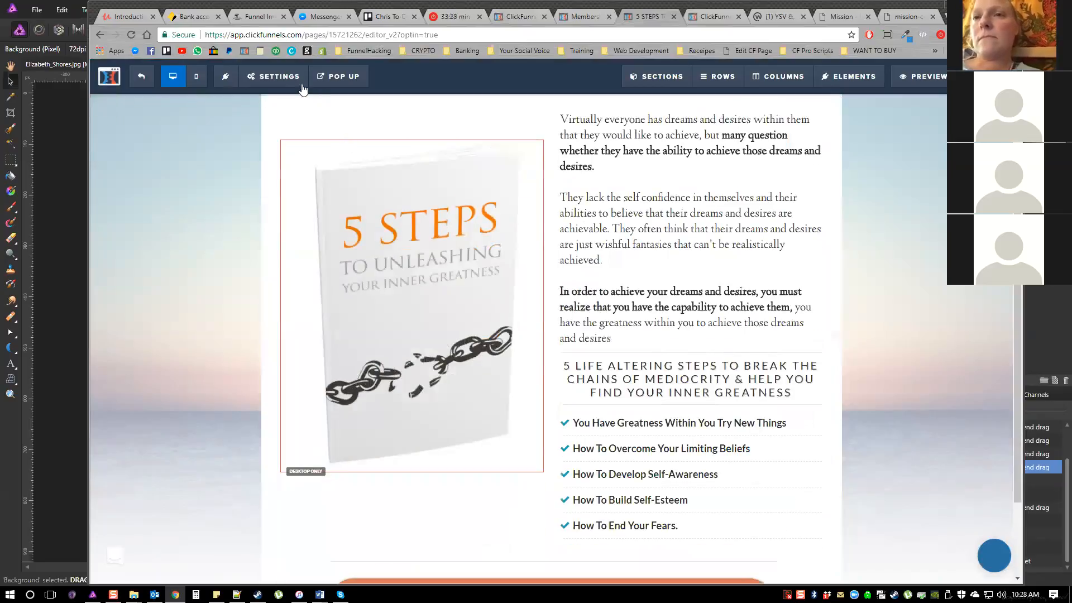
pyautogui.scroll(-1, 273, 92)
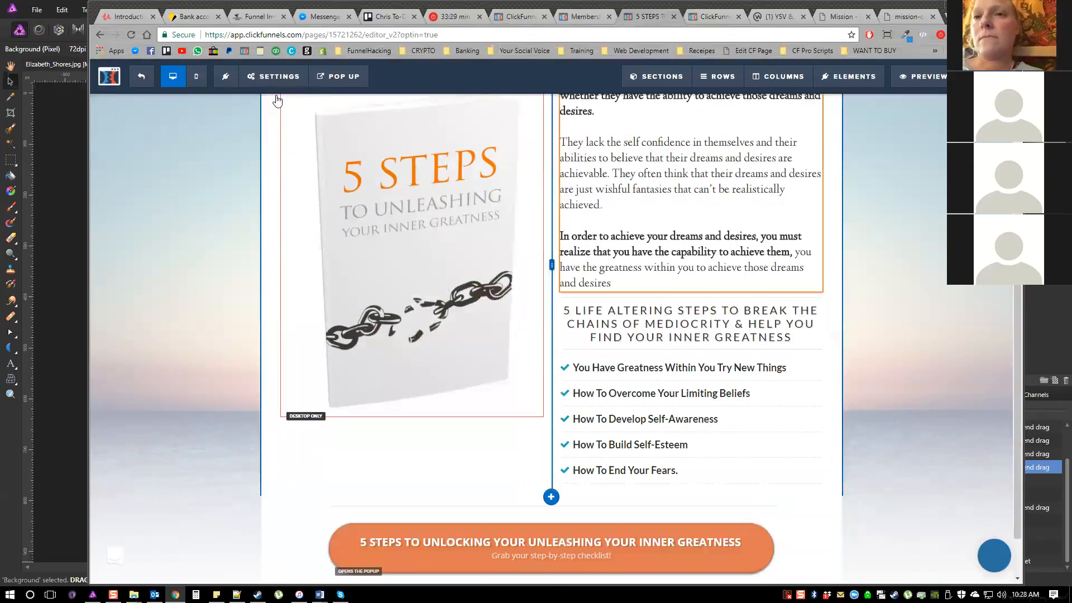
pyautogui.click(274, 78)
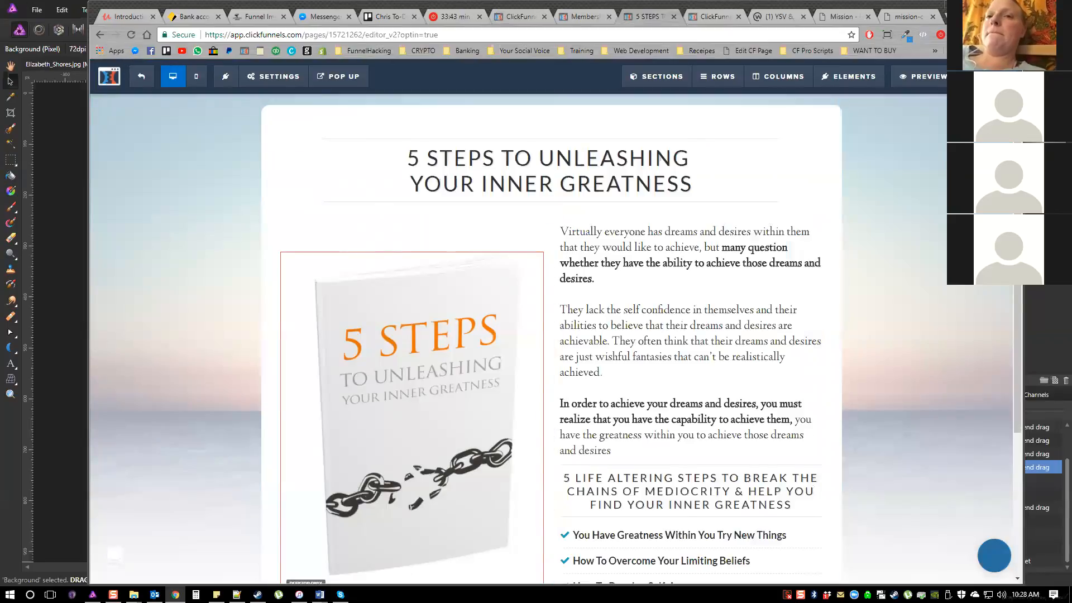
# Exit the page editor and open the Optin step's list of automation emails
pyautogui.click(141, 76)
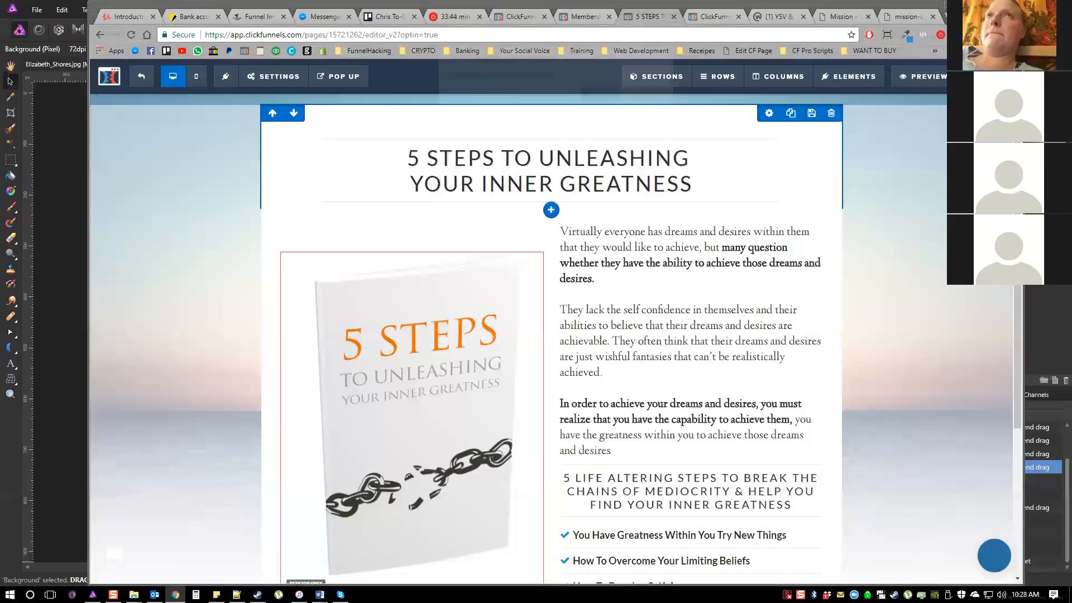
pyautogui.press('Return')
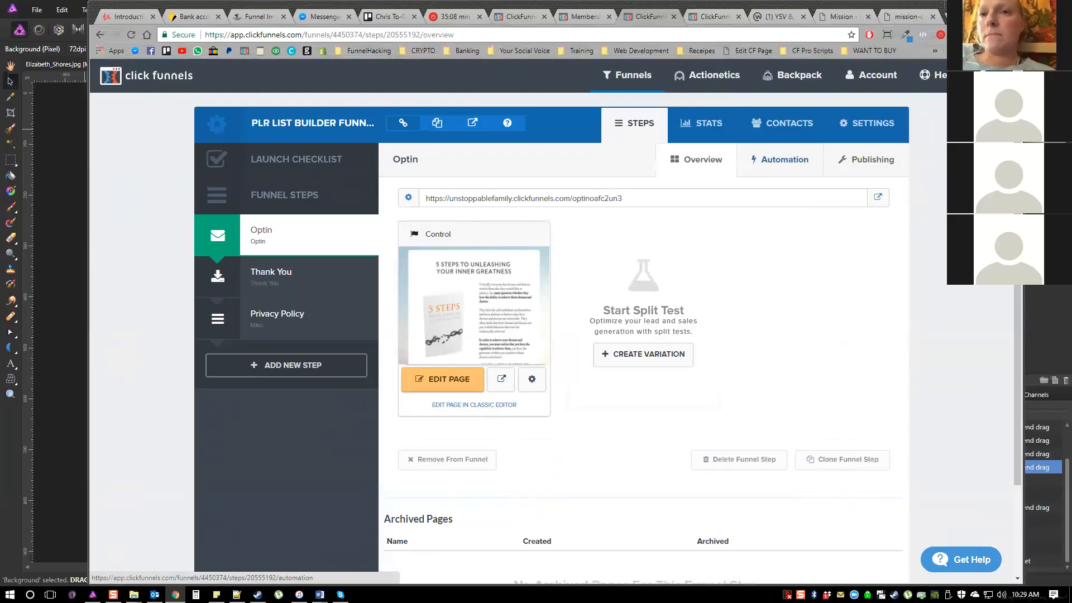
pyautogui.click(785, 159)
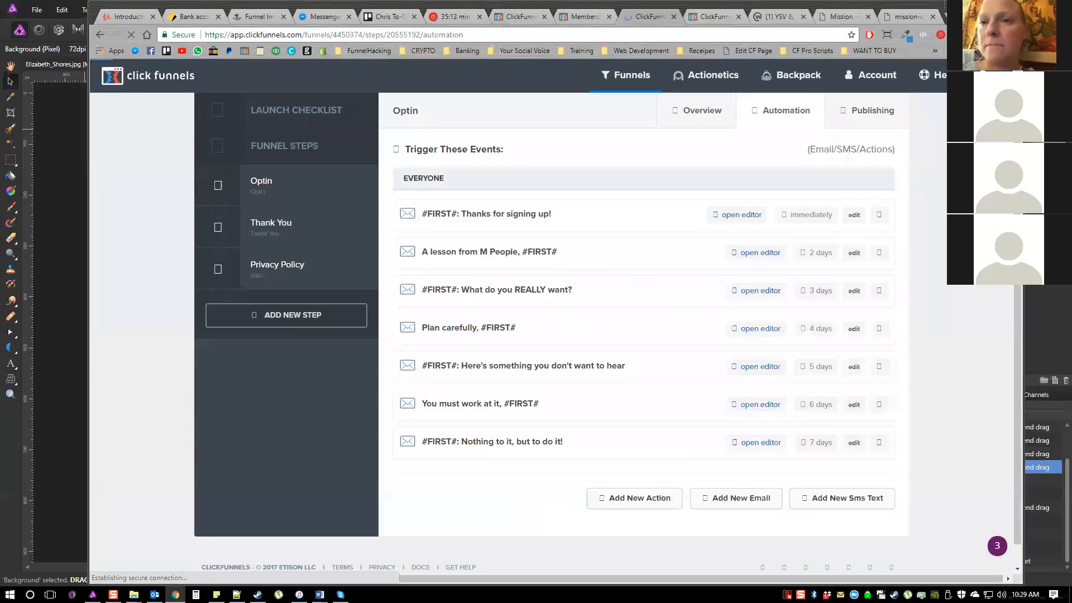
pyautogui.moveTo(427, 214); pyautogui.dragTo(531, 215)
pyautogui.click(427, 214)
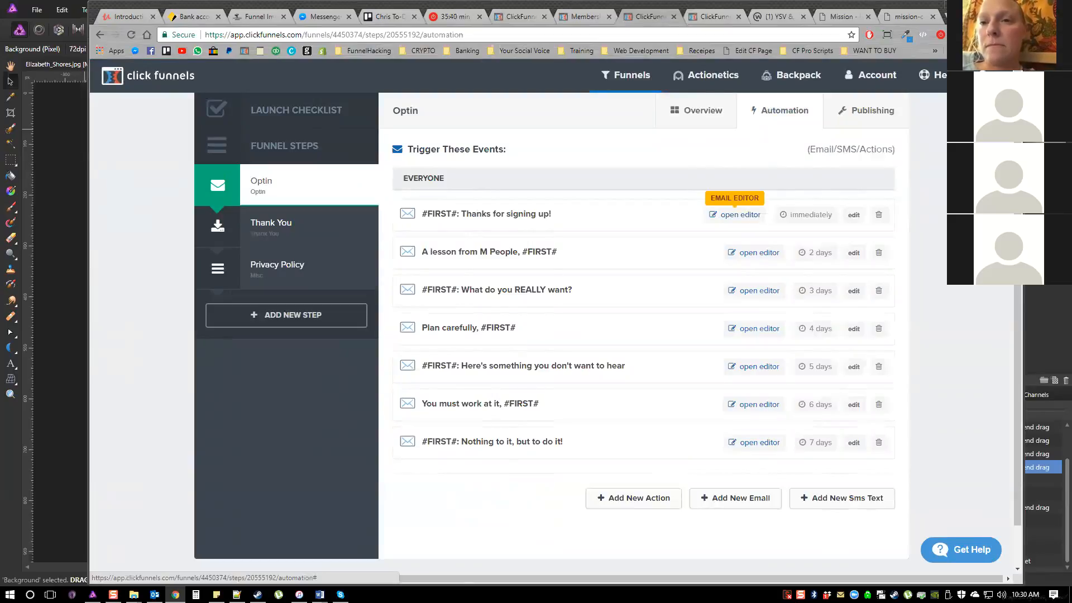
# Open the "#FIRST#: Thanks for signing up!" email in the email editor and read through its body
pyautogui.click(740, 214)
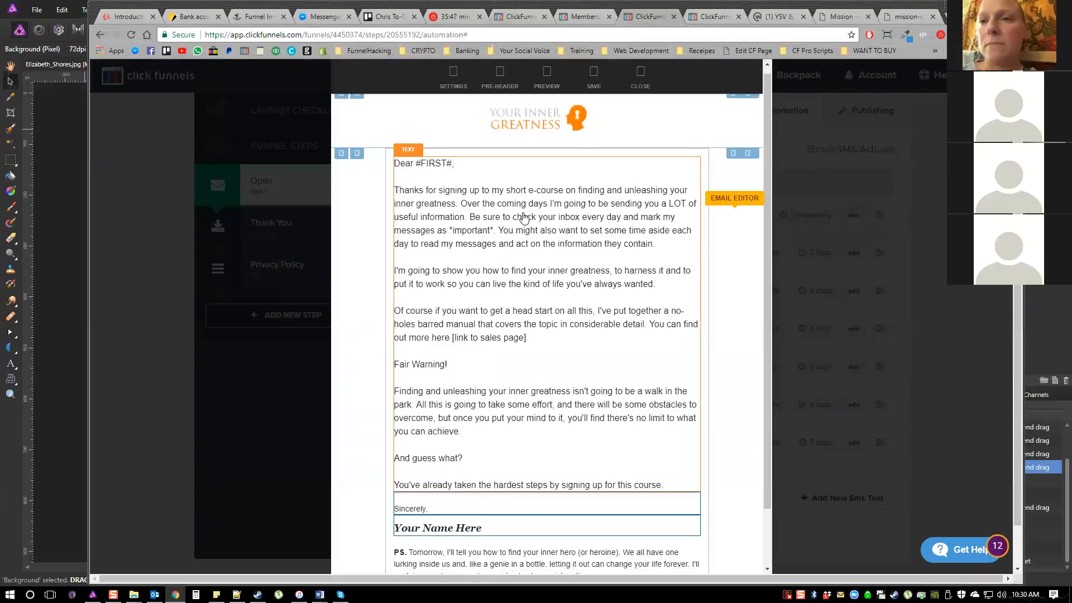
pyautogui.scroll(-1, 523, 217)
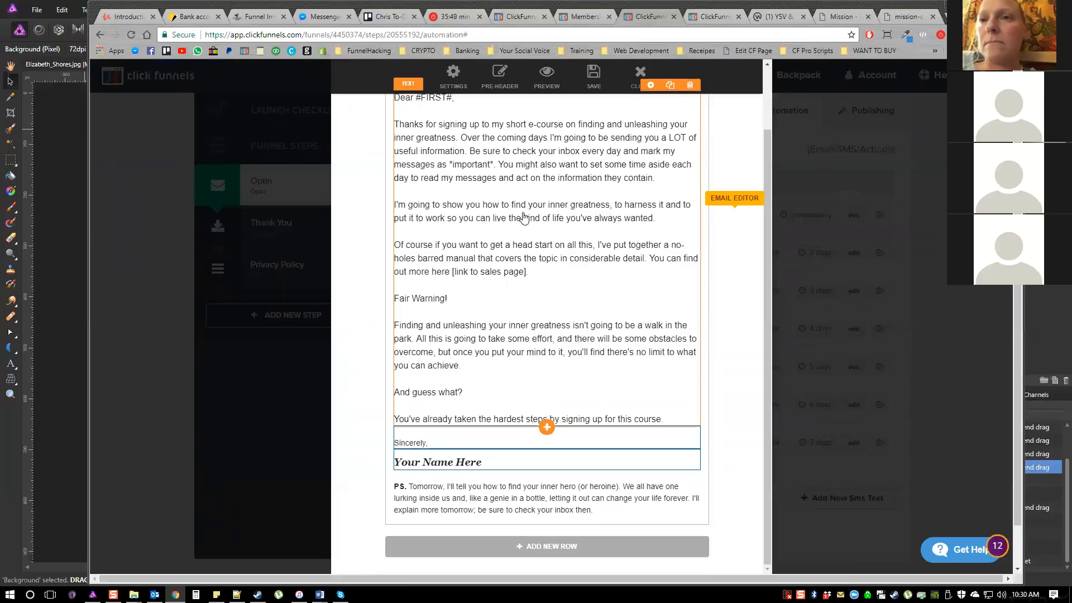
pyautogui.scroll(1, 523, 218)
pyautogui.scroll(-1, 524, 218)
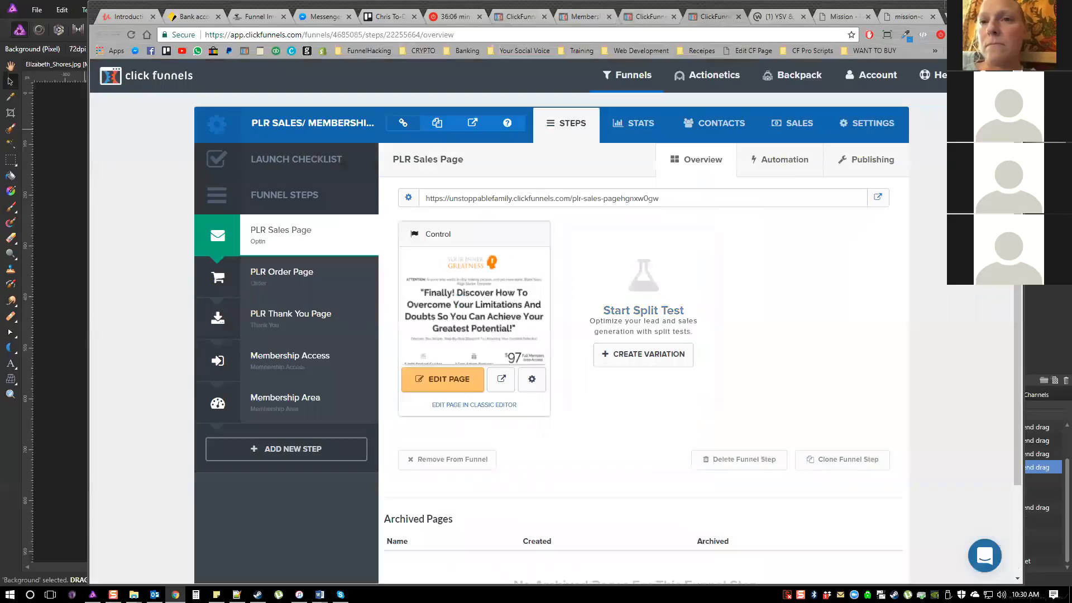
# Copy the PLR Sales Page's URL and paste it over the "[link to sales page]" placeholder in the email
pyautogui.moveTo(660, 198); pyautogui.dragTo(426, 198)
pyautogui.rightClick(427, 199)
pyautogui.click(456, 207)
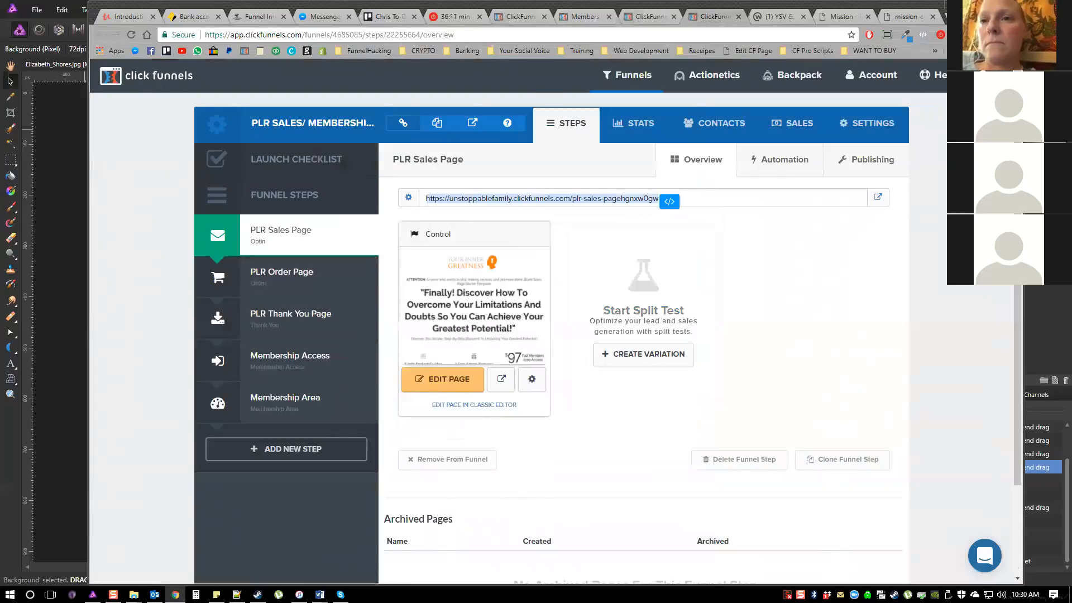
pyautogui.click(645, 17)
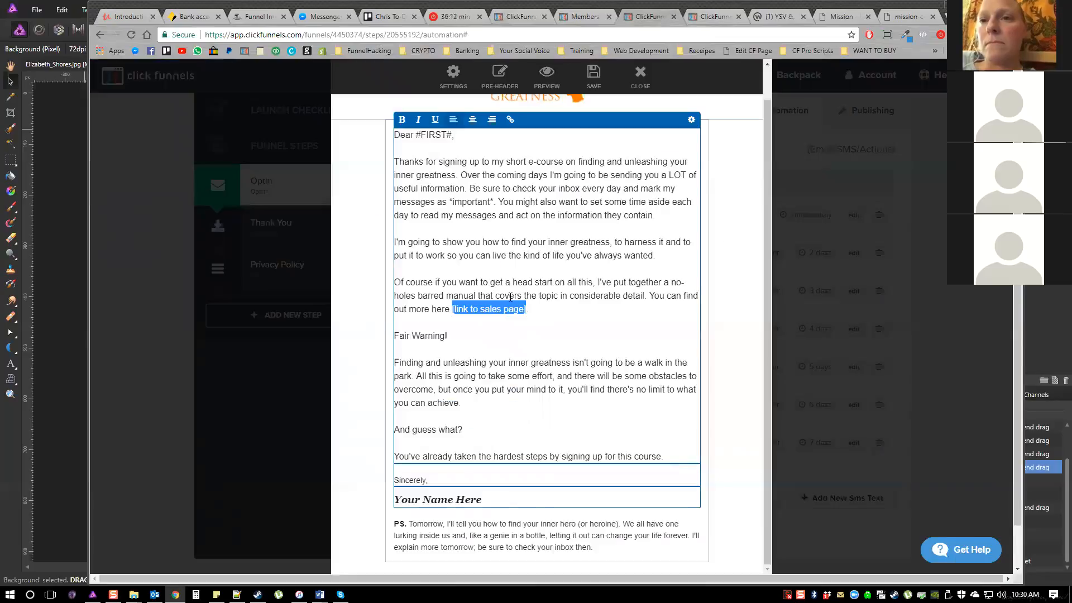
pyautogui.hotkey('ctrl', 'v')
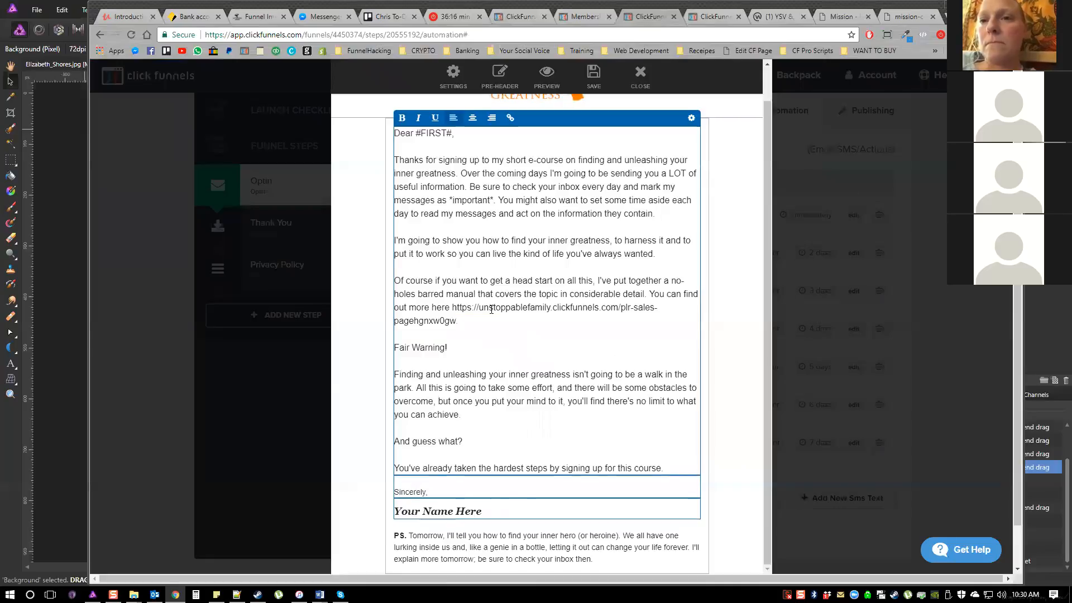
# Delete the pasted URL from the email text and hyperlink the word "here" to the copied sales page address
pyautogui.moveTo(456, 322); pyautogui.dragTo(453, 308)
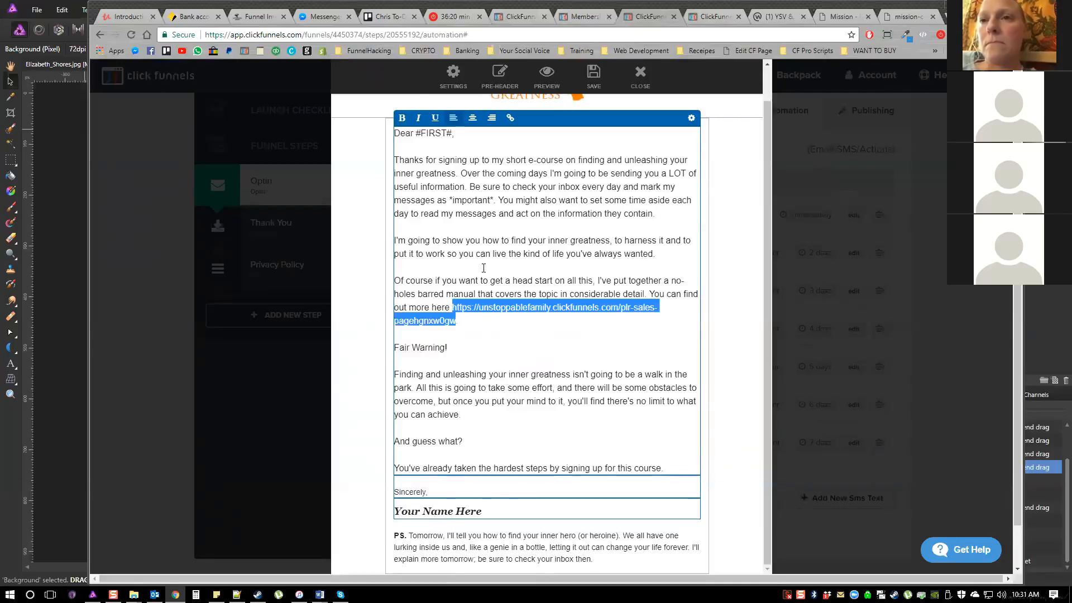
pyautogui.press('BackSpace')
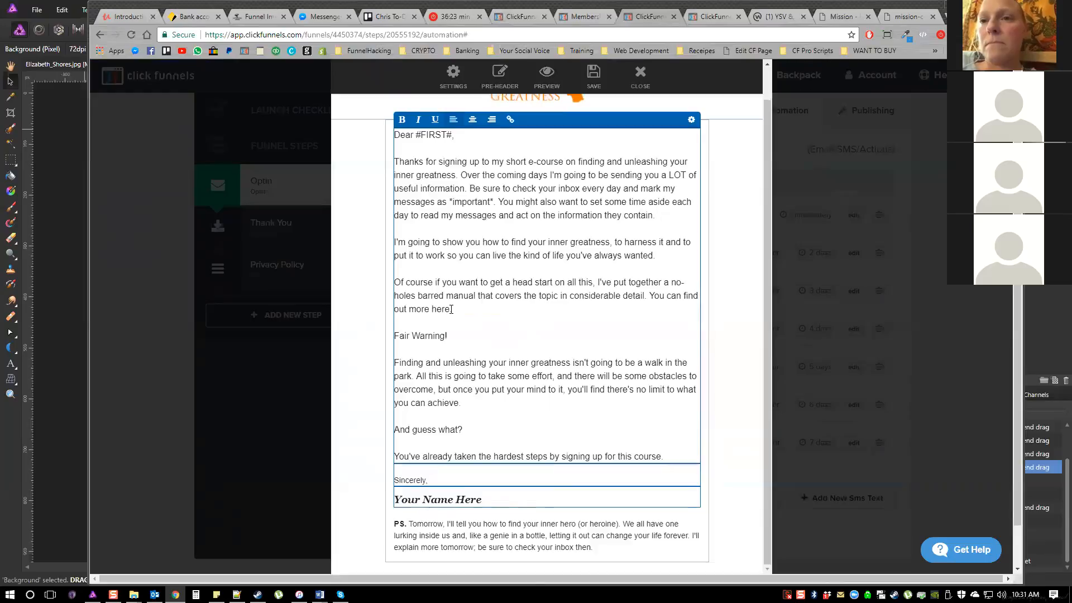
pyautogui.moveTo(450, 309); pyautogui.dragTo(431, 309)
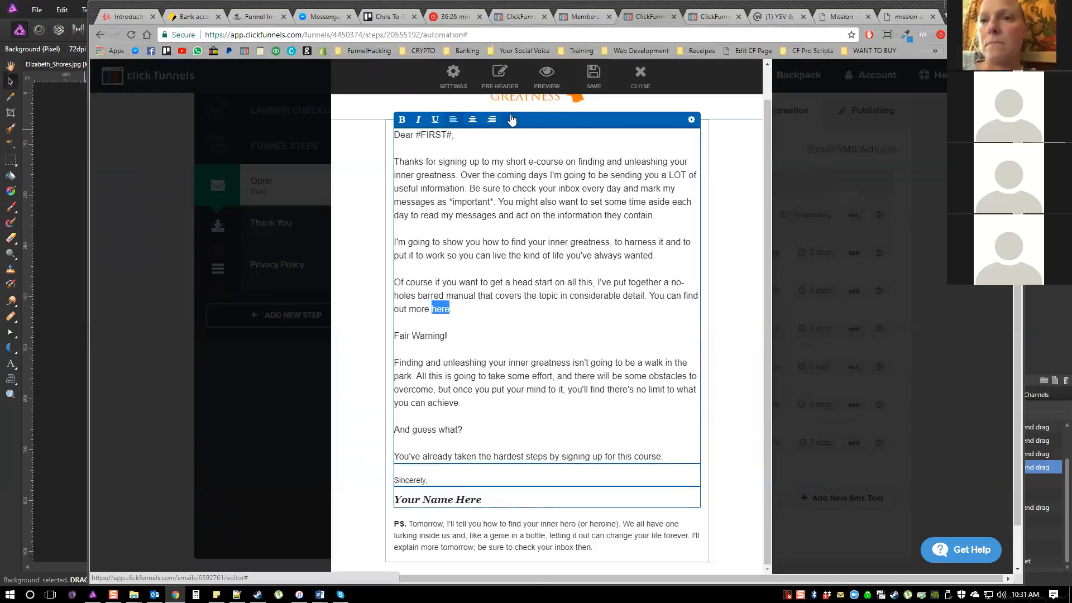
pyautogui.click(510, 119)
pyautogui.hotkey('ctrl', 'a')
pyautogui.hotkey('ctrl', 'v')
pyautogui.click(559, 303)
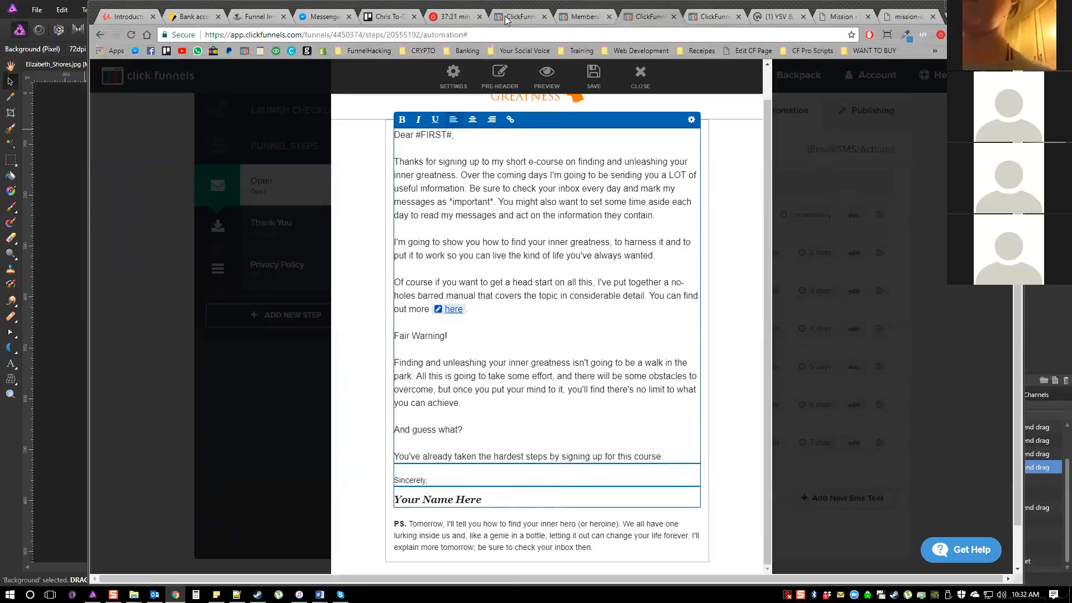
# Open the list of funnels and search it for "plr"
pyautogui.hotkey('ctrl', 'Tab')
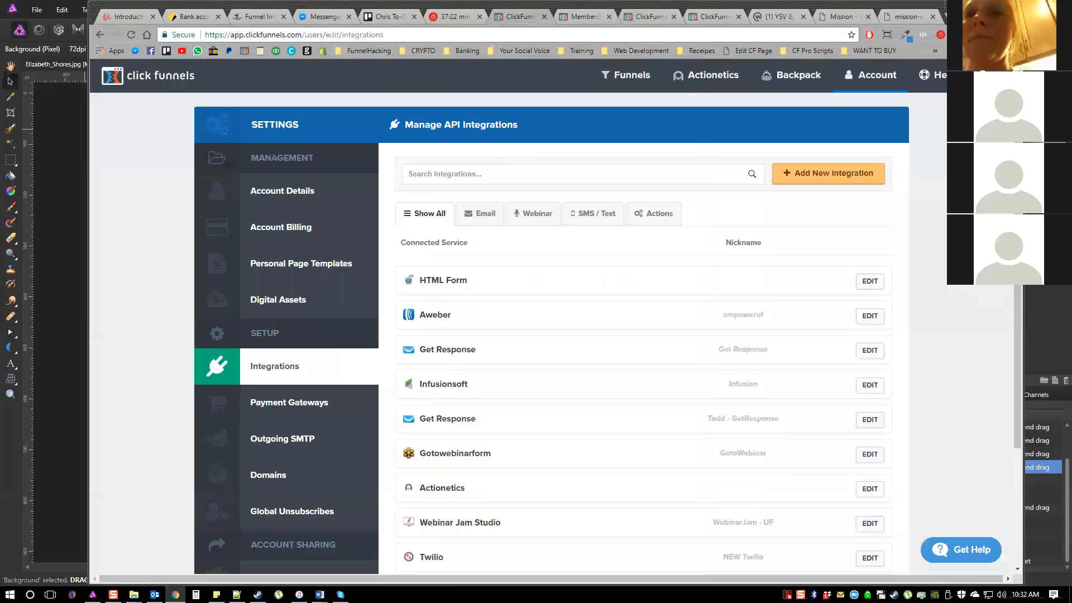
pyautogui.click(626, 75)
pyautogui.click(651, 17)
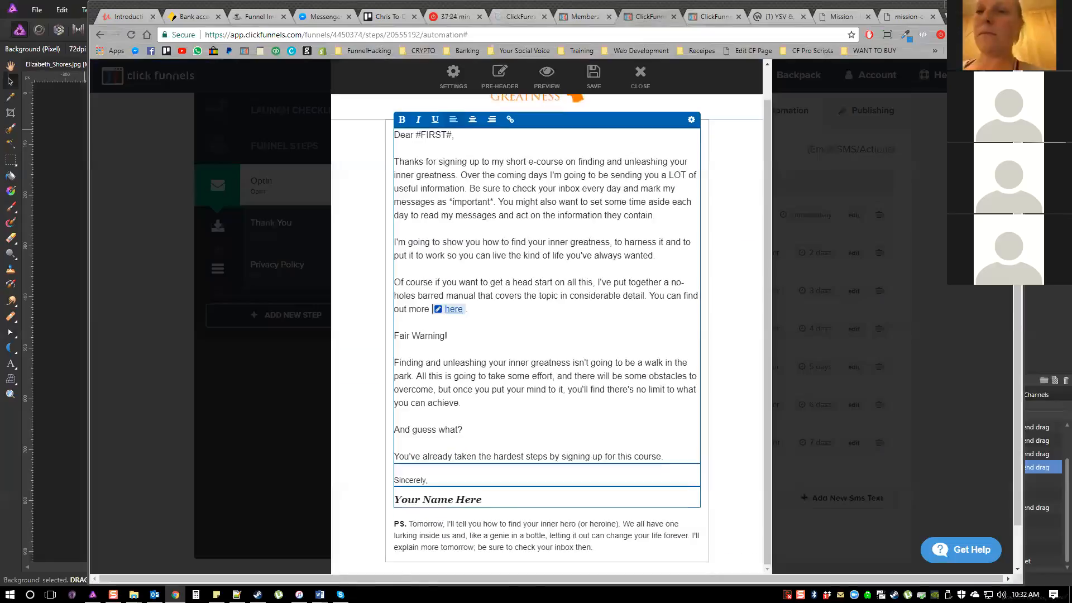
pyautogui.click(520, 17)
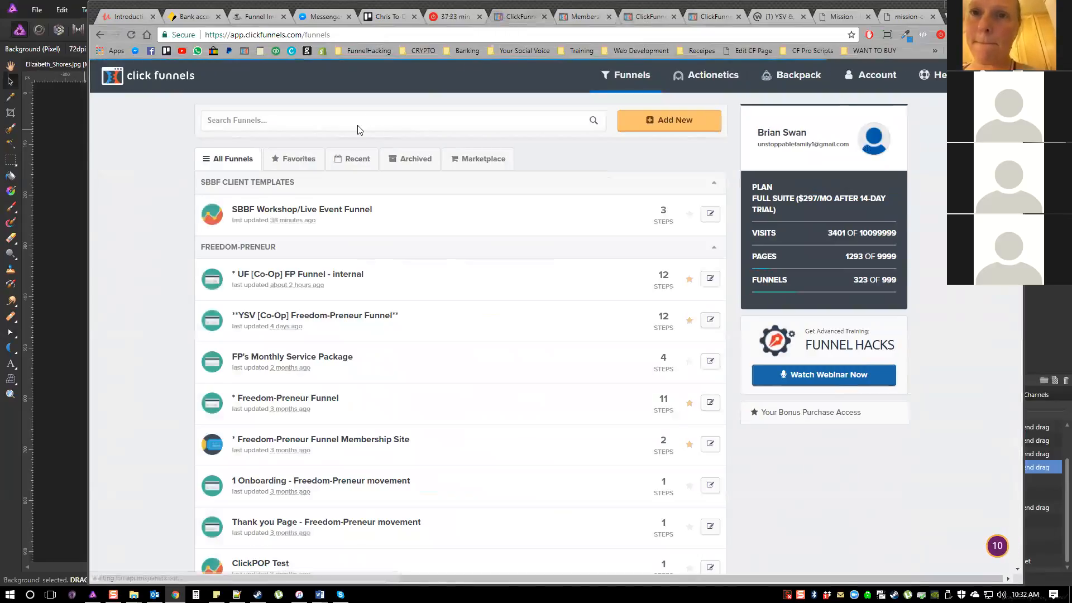
pyautogui.click(358, 126)
pyautogui.write('plr')
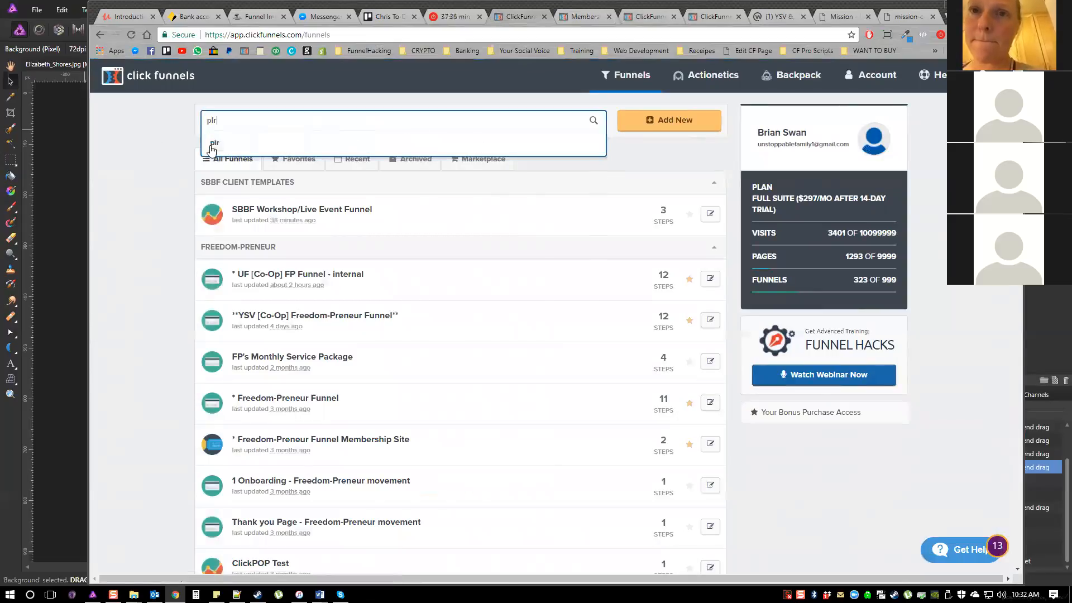
pyautogui.press('Return')
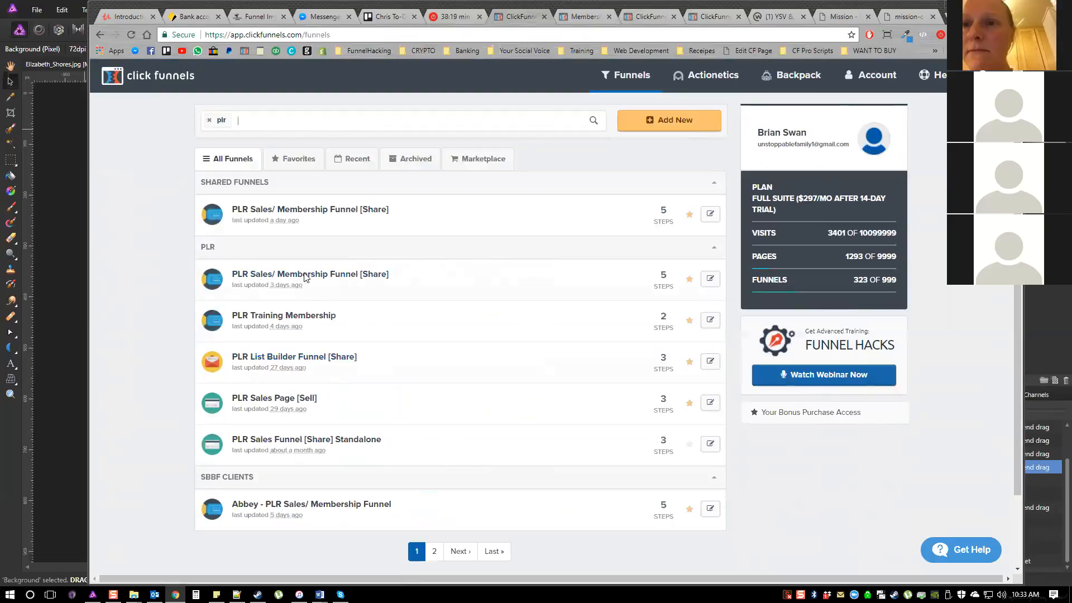
# Look over the PLR Sales/ Membership Funnel's sales page step, the PLR funnel list and the Your Inner Greatness membership area
pyautogui.click(325, 273)
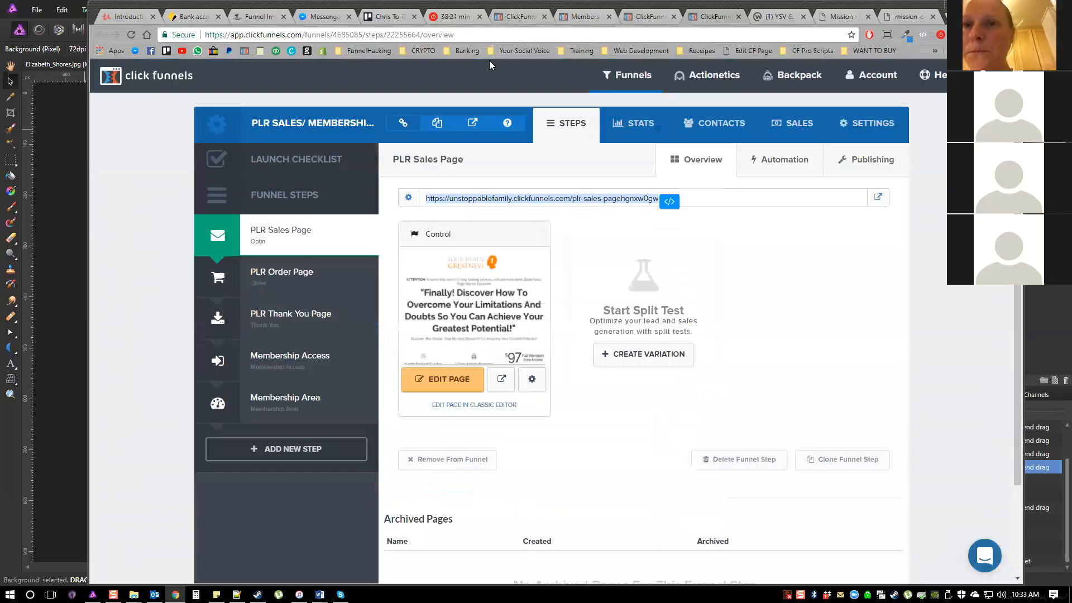
pyautogui.click(313, 318)
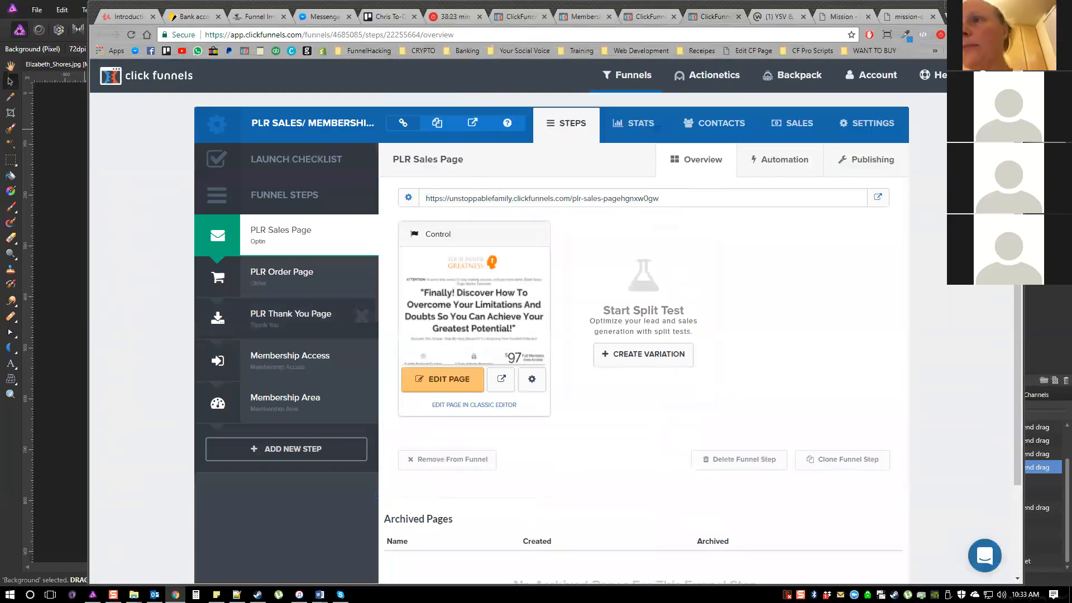
pyautogui.click(527, 18)
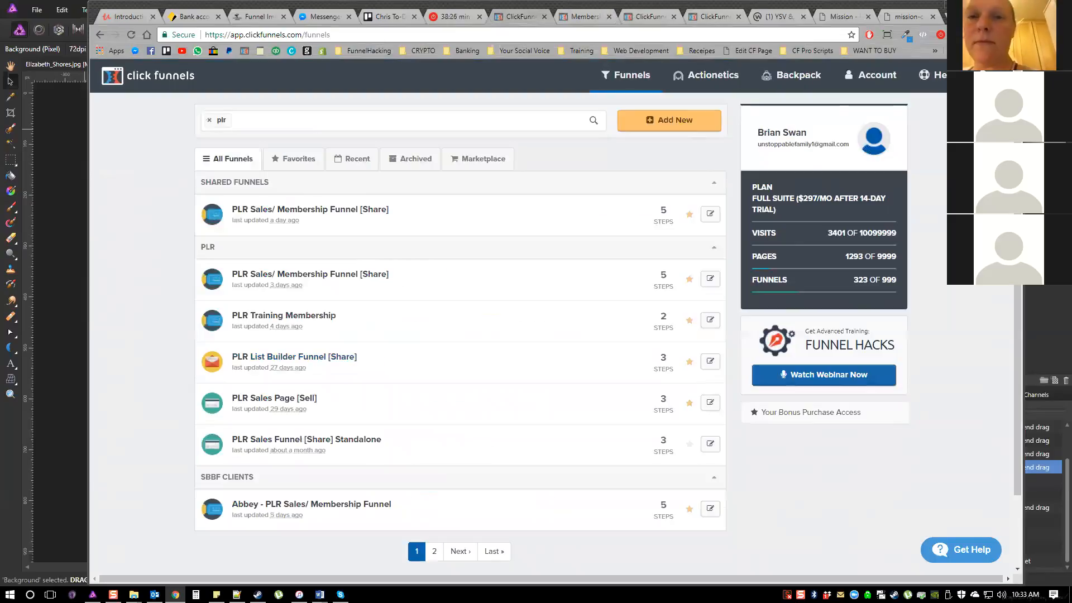
pyautogui.click(648, 17)
pyautogui.click(516, 16)
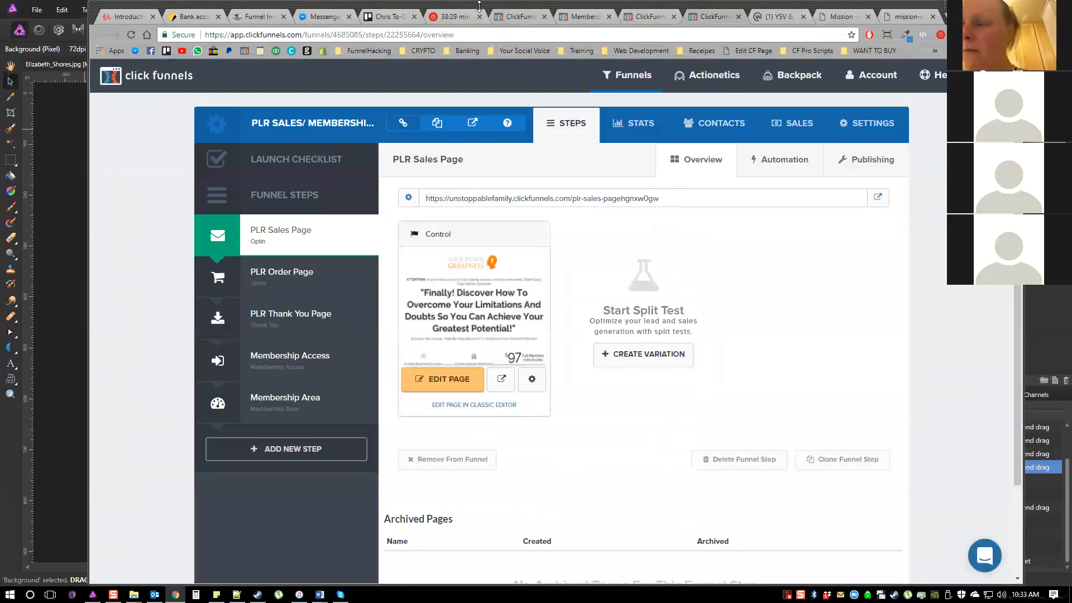
pyautogui.click(497, 16)
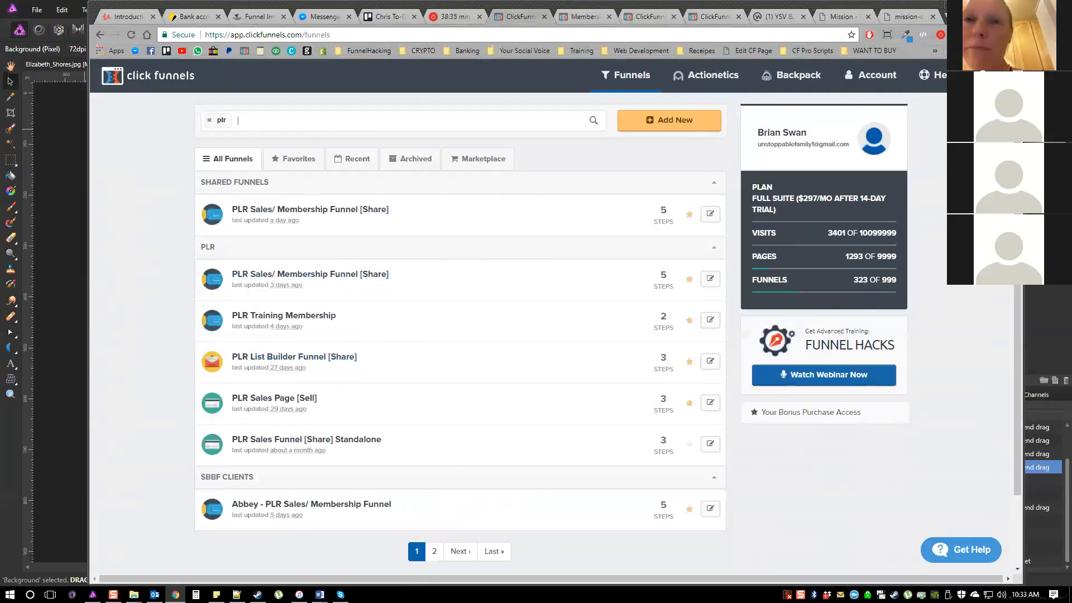
pyautogui.click(711, 17)
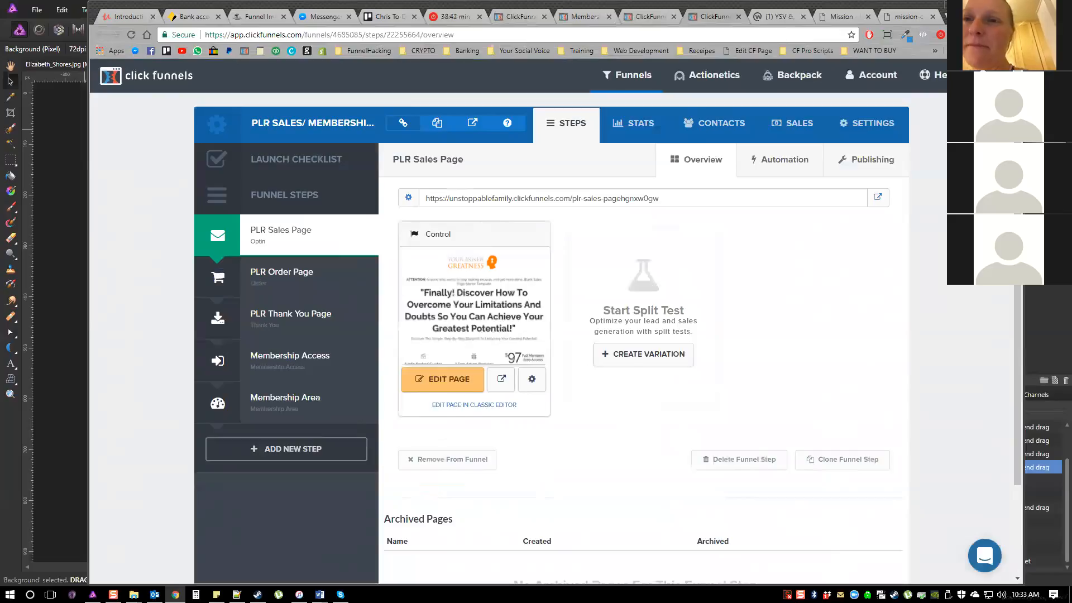
pyautogui.click(586, 16)
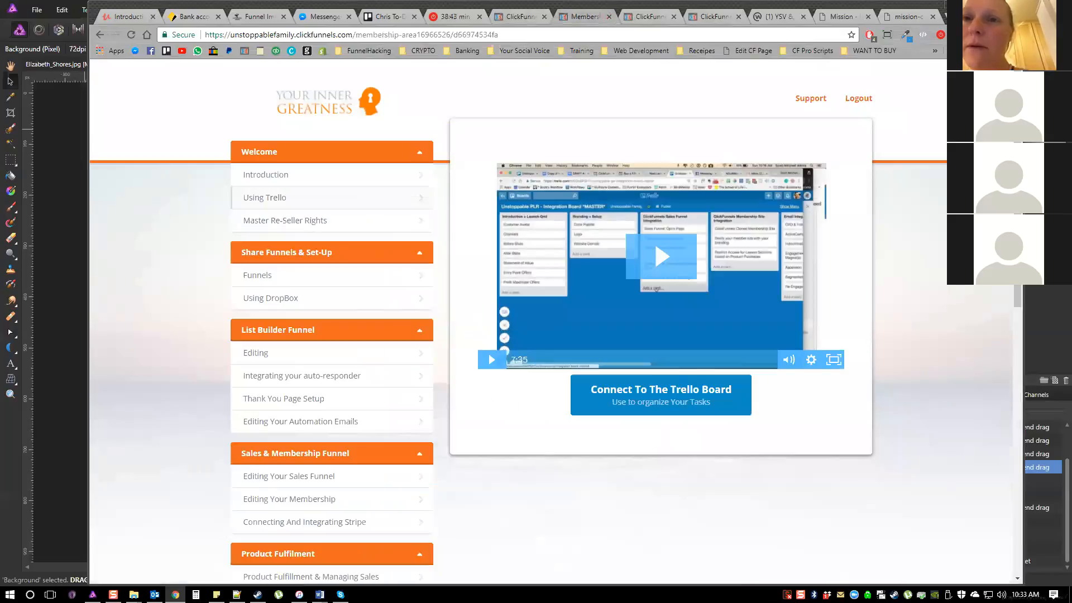
pyautogui.click(646, 17)
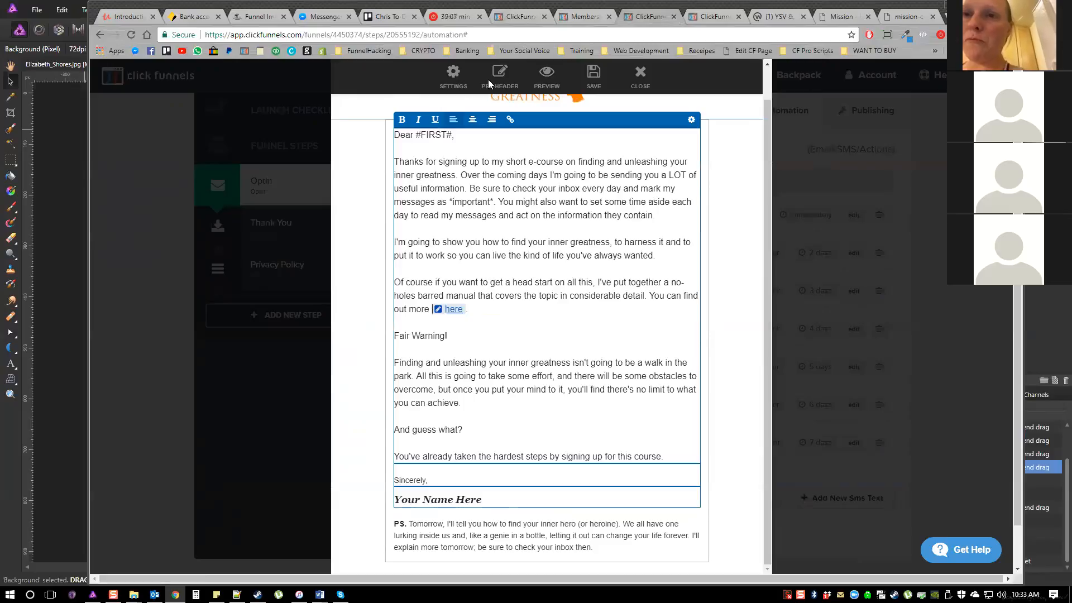
# Copy the PLR Sales Page's URL from its overview in the PLR Sales/ Membership Funnel
pyautogui.click(711, 17)
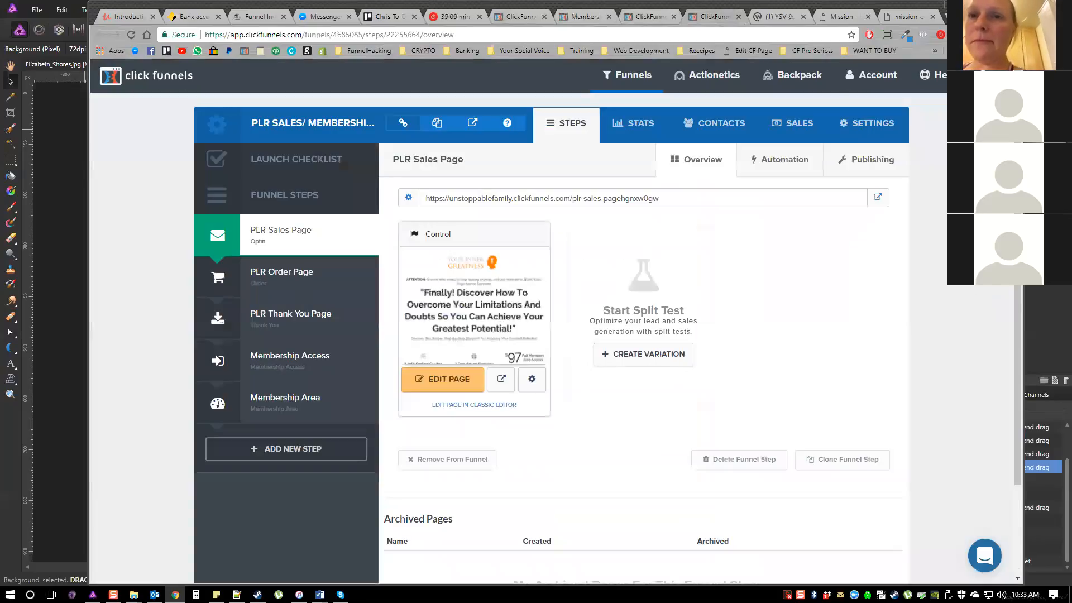
pyautogui.moveTo(659, 200); pyautogui.dragTo(388, 229)
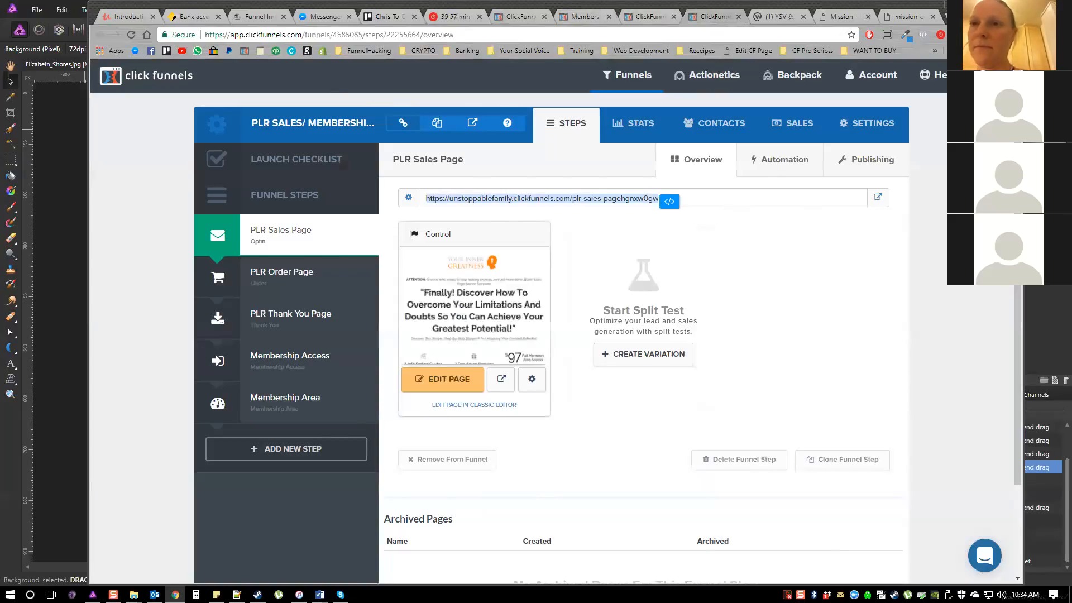
# Return to the "#FIRST#: Thanks for signing up!" email, review its linked body text and signature, and close the email editor
pyautogui.click(645, 17)
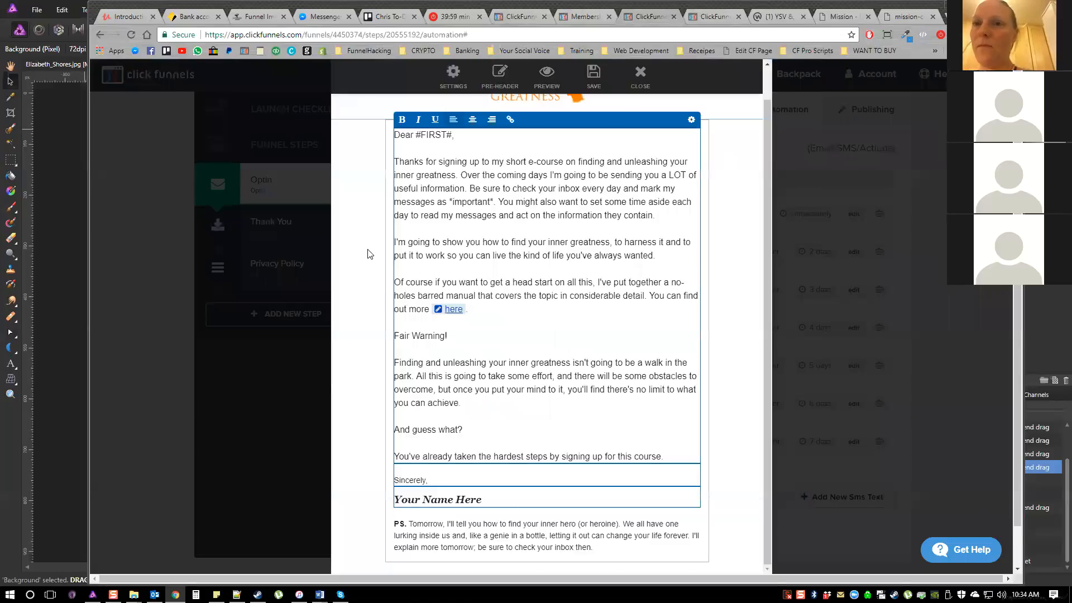
pyautogui.scroll(-2, 368, 254)
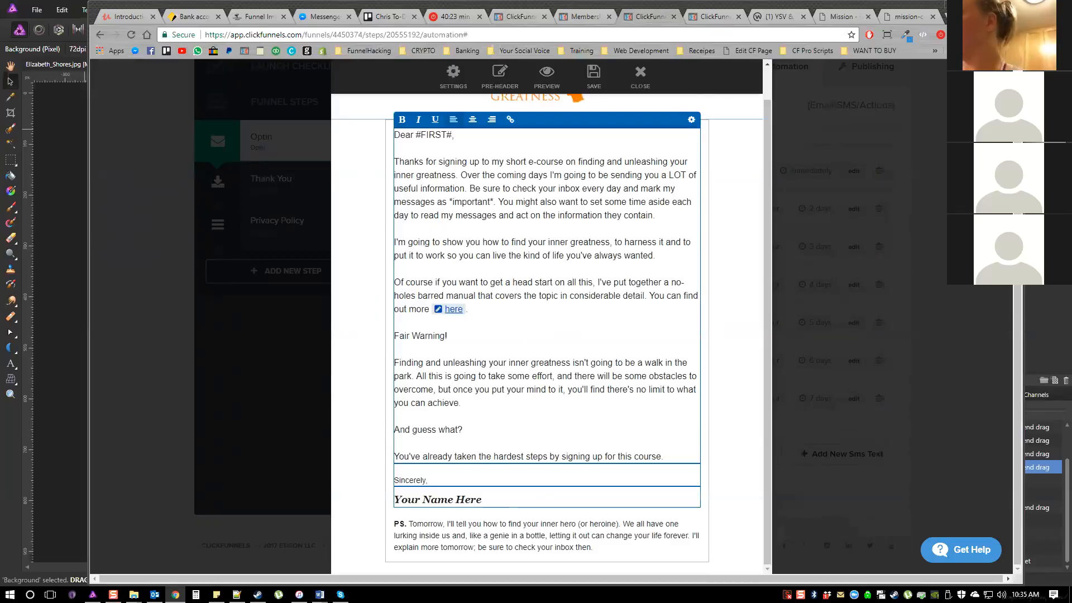
pyautogui.click(547, 474)
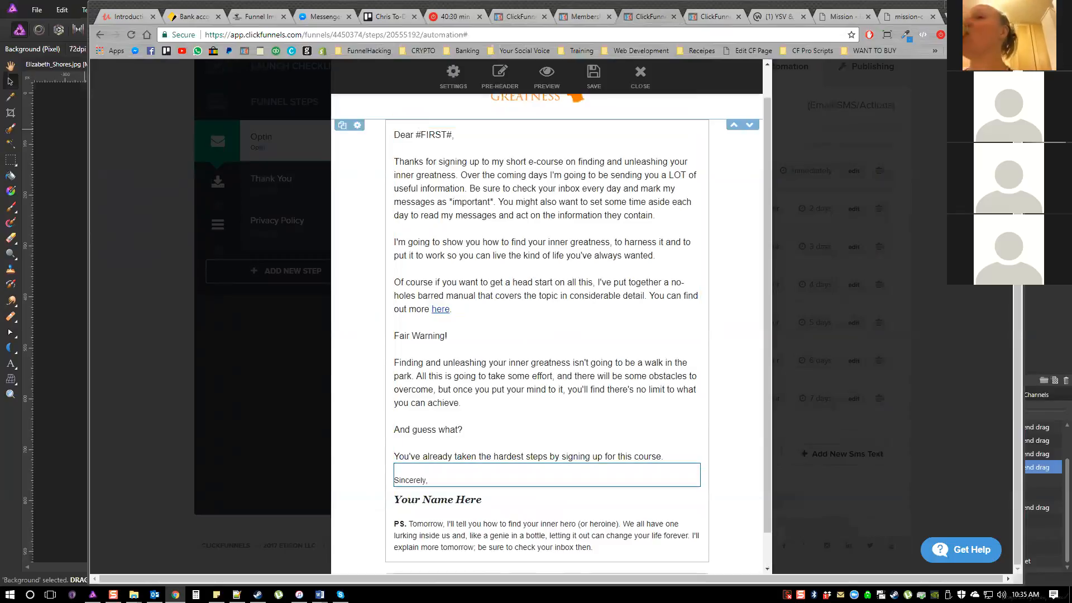
pyautogui.scroll(1, 485, 196)
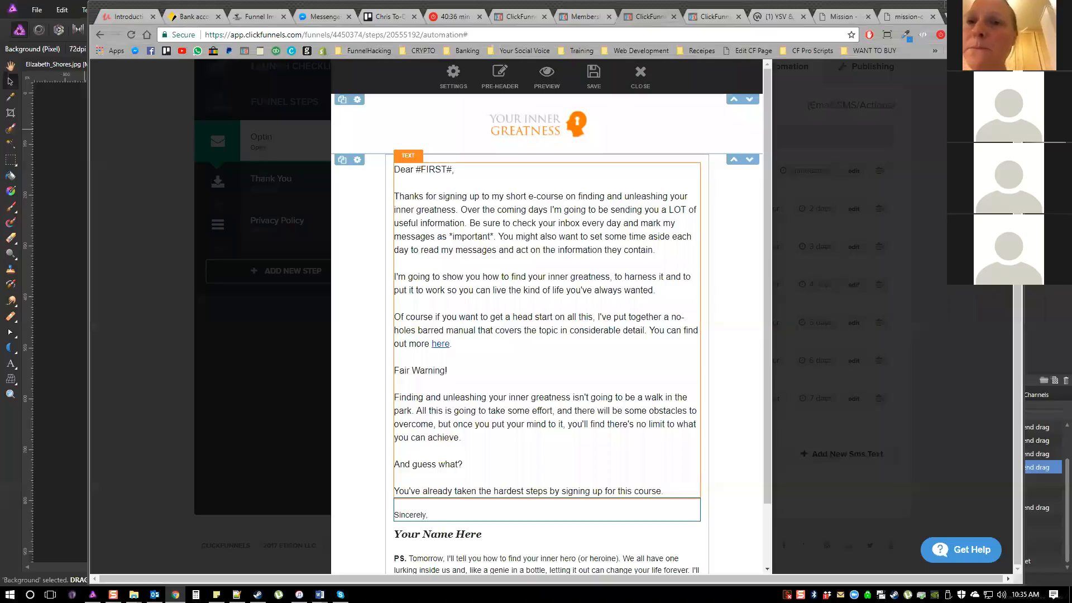
pyautogui.click(640, 72)
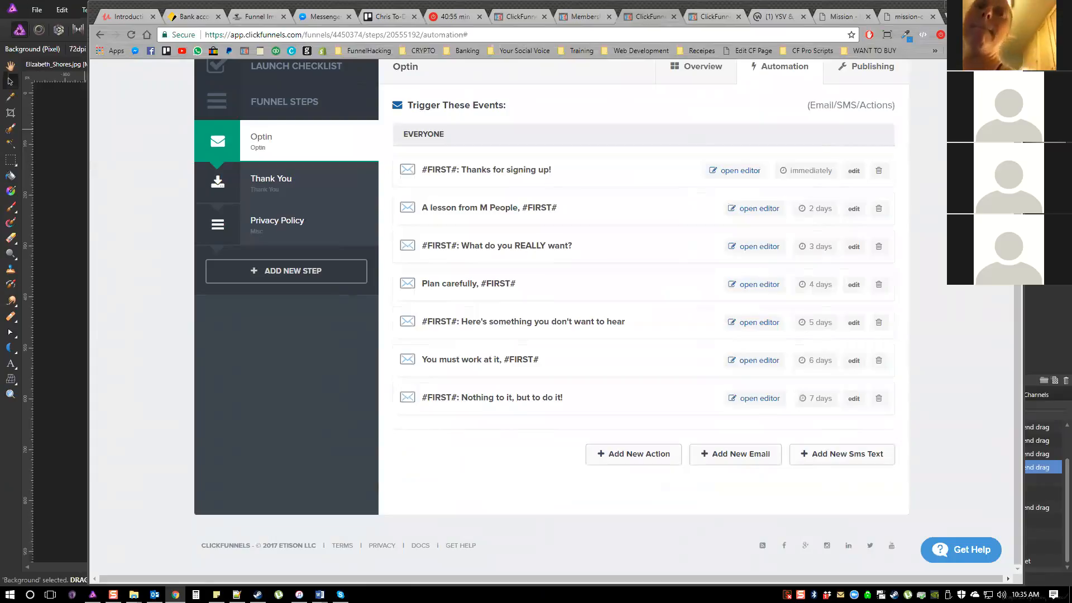
# Open the "A lesson from M People, #FIRST#" email and read through to the sales page placeholder in its PS
pyautogui.click(759, 210)
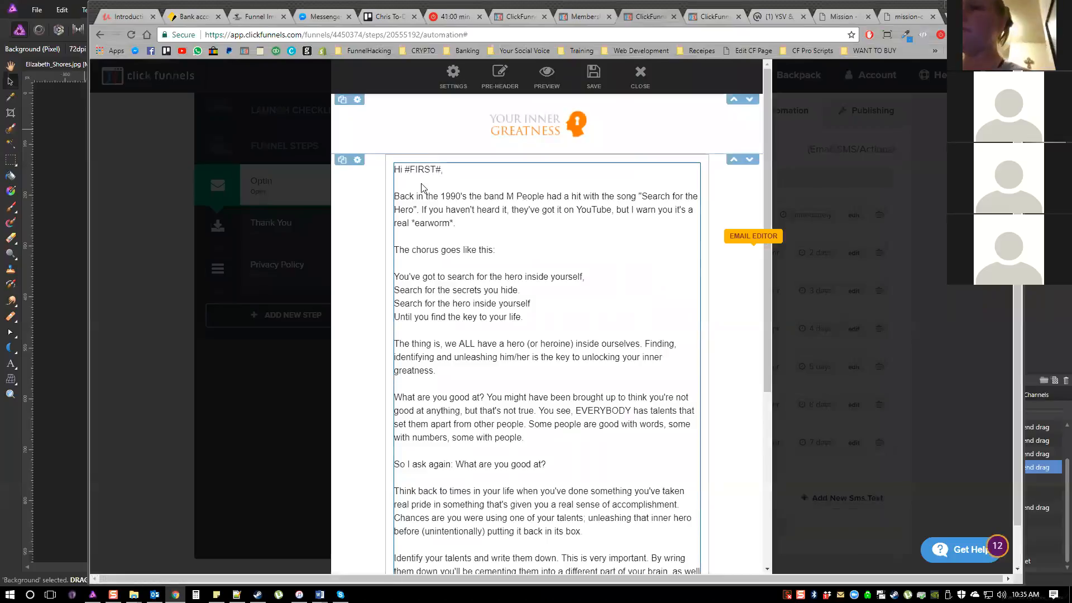
pyautogui.scroll(-4, 429, 246)
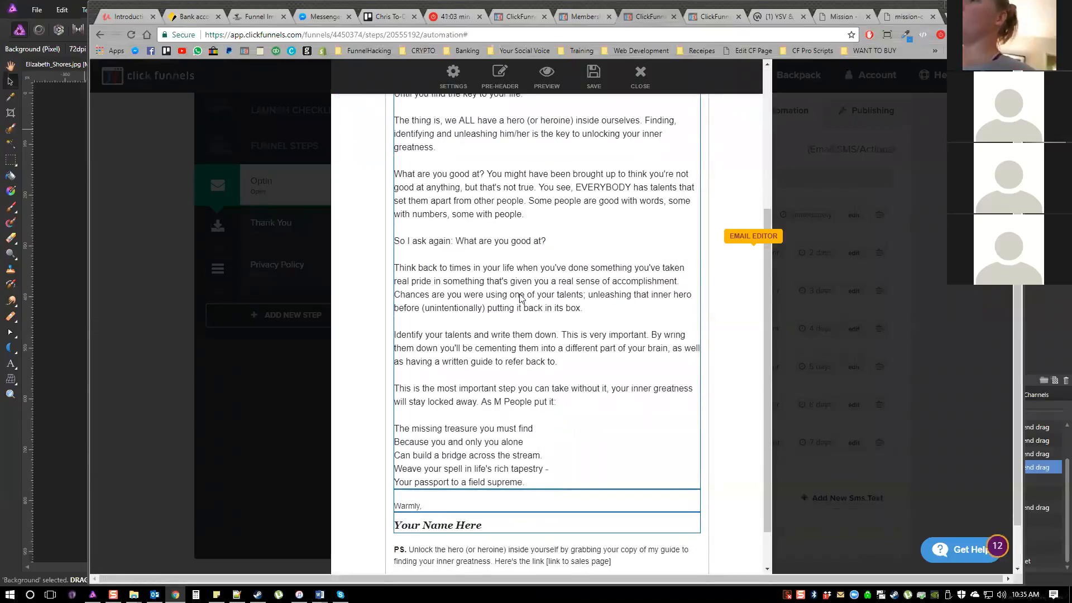
pyautogui.scroll(-1, 509, 263)
pyautogui.scroll(-1, 546, 497)
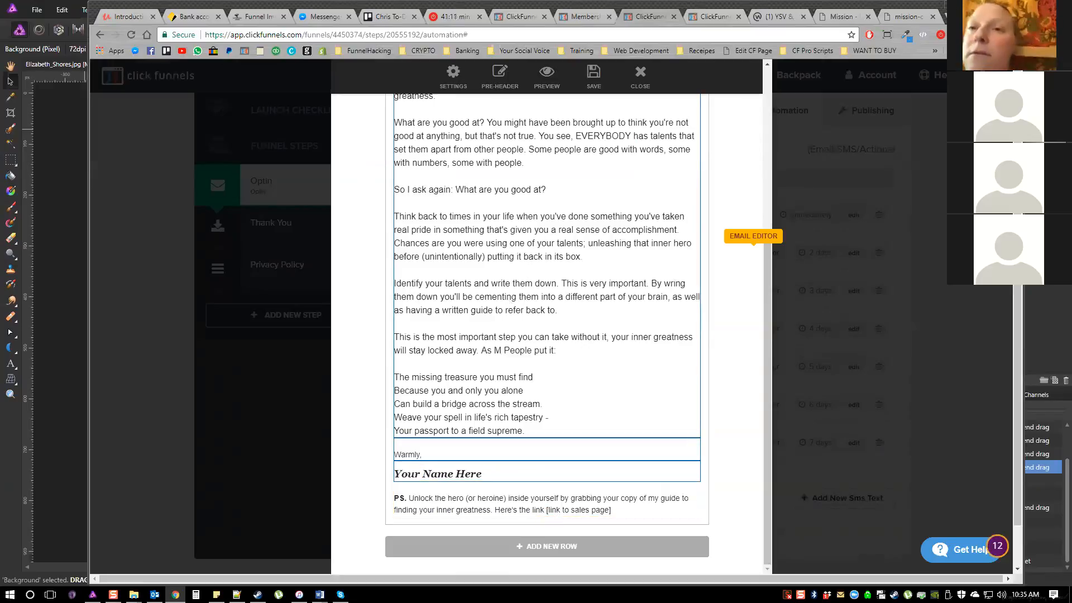
pyautogui.scroll(3, 369, 244)
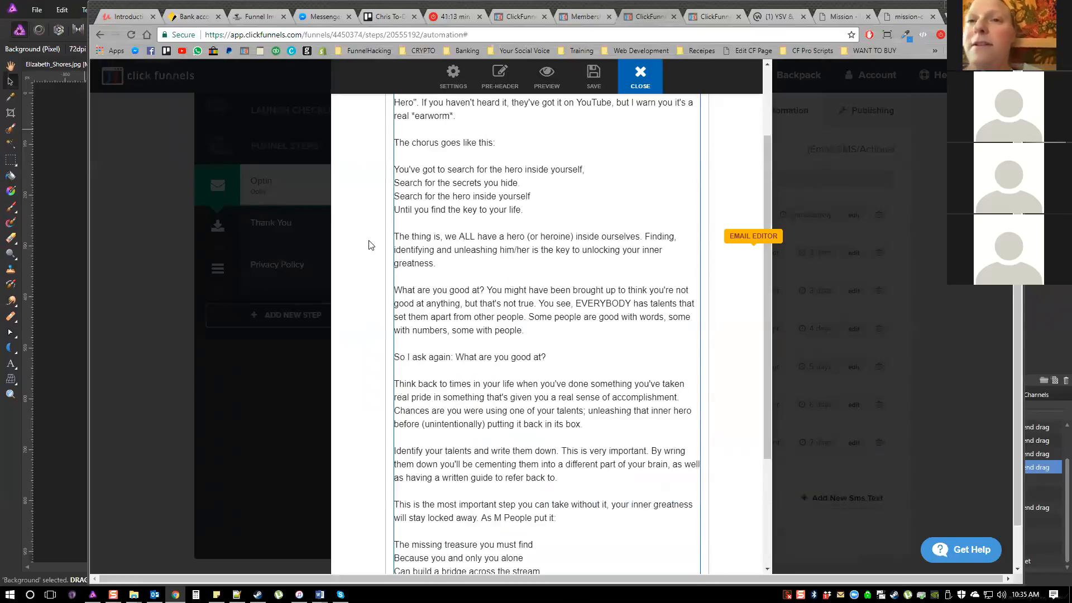
# Leave the email and open the list builder funnel's Thank You page in the page editor
pyautogui.click(298, 226)
pyautogui.click(268, 232)
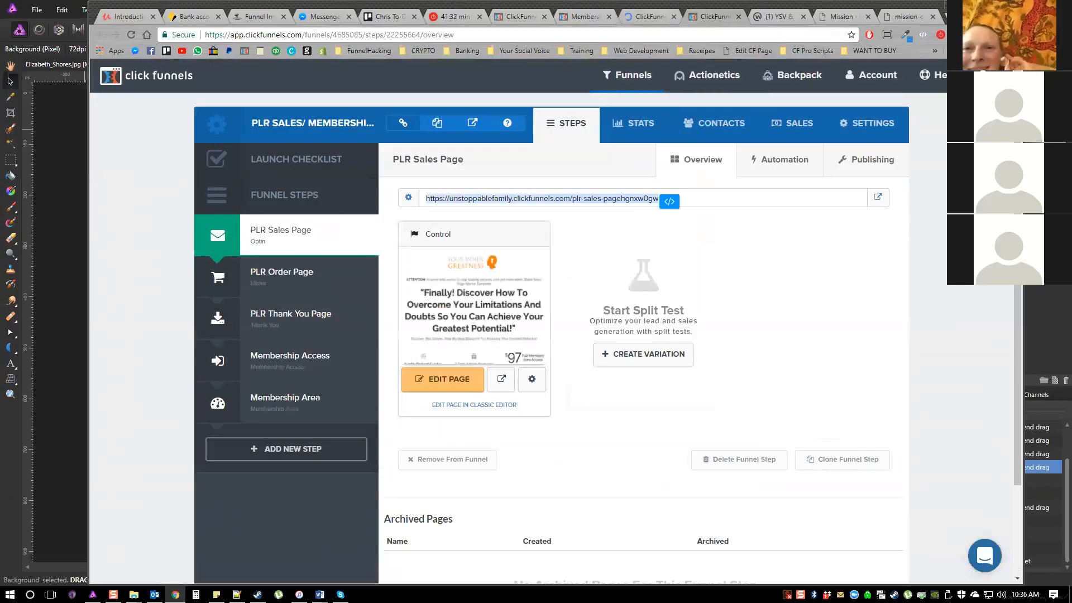
pyautogui.click(649, 17)
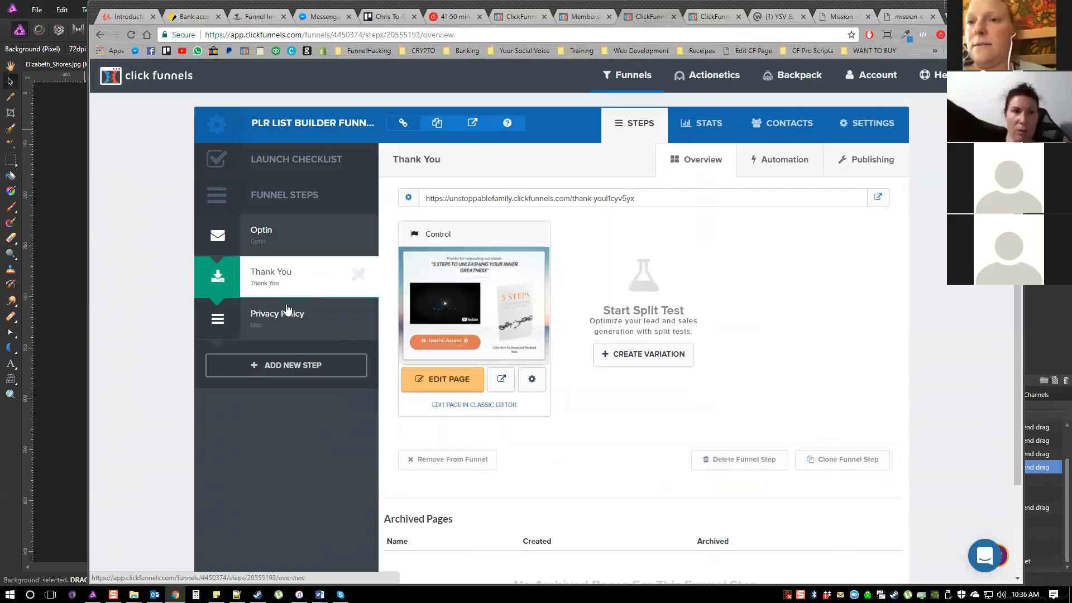
pyautogui.click(451, 380)
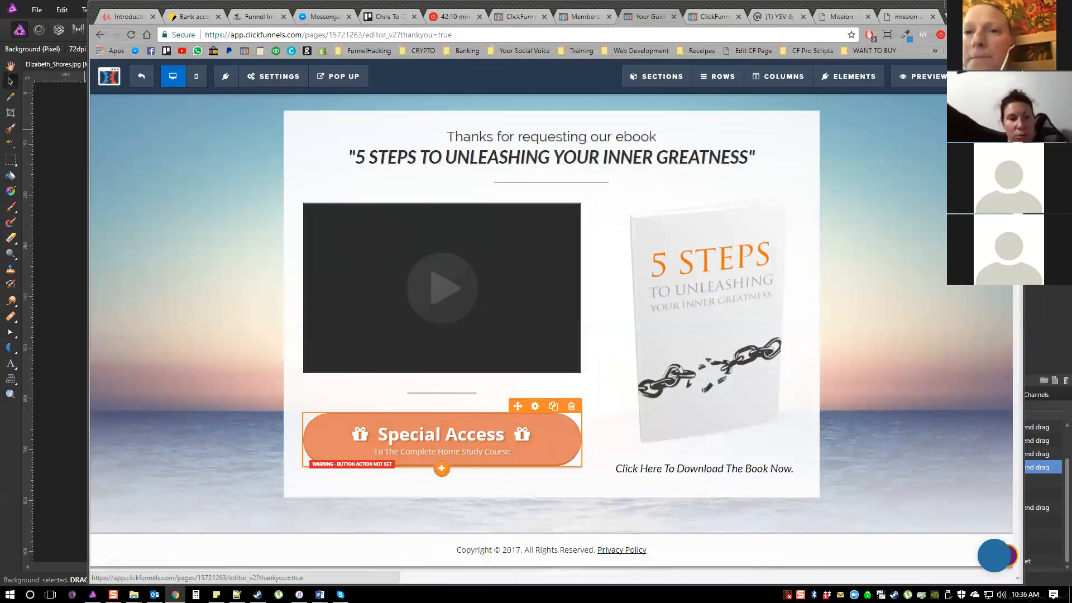
# Set the Special Access button's action to Go To Website URL, using the copied PLR Sales Page address
pyautogui.click(535, 407)
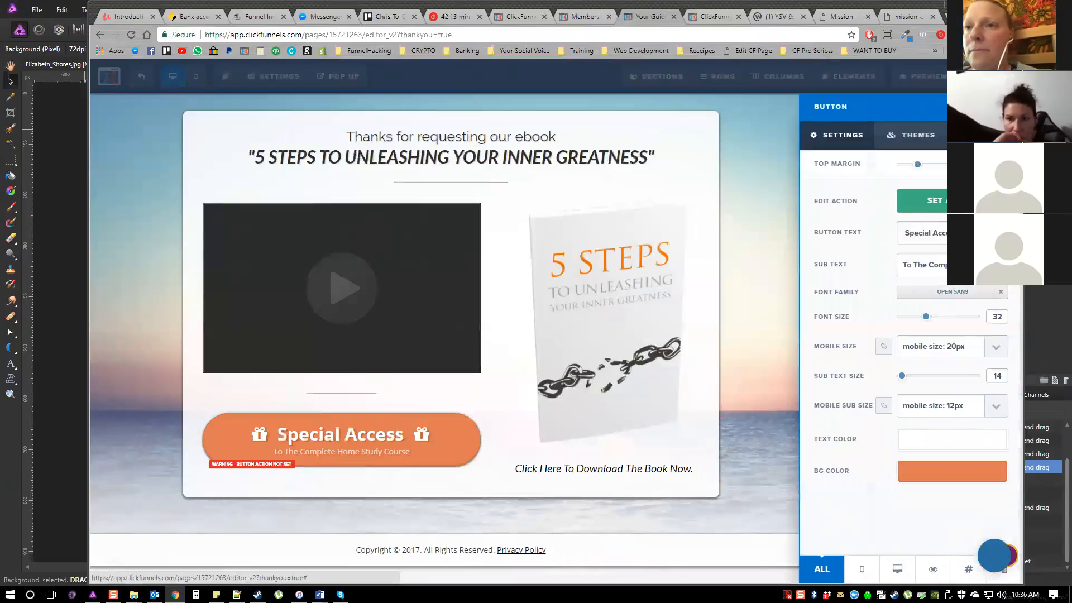
pyautogui.click(926, 201)
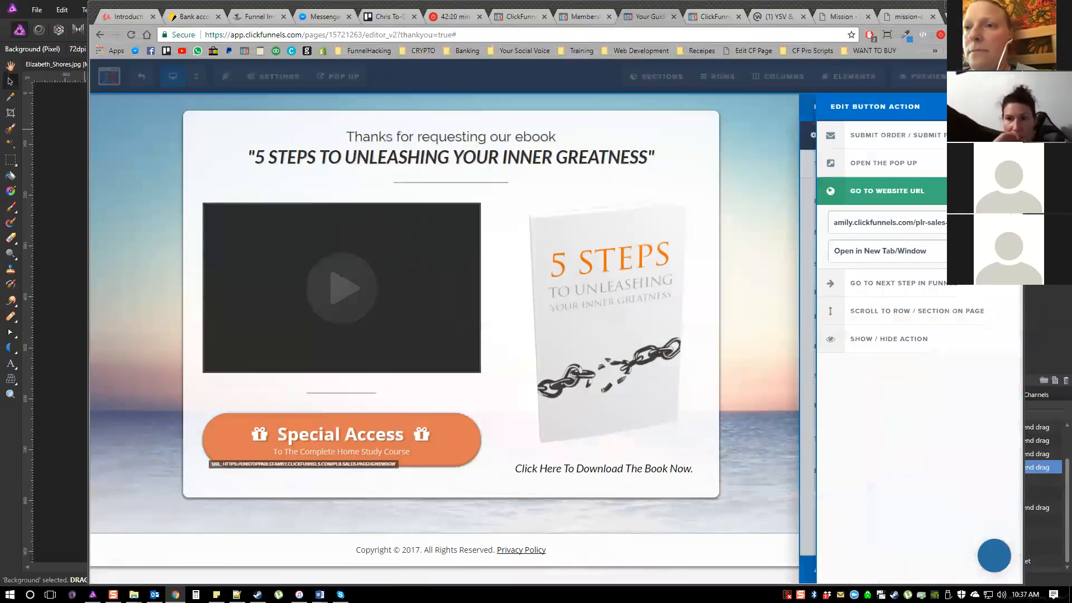
pyautogui.press('Home')
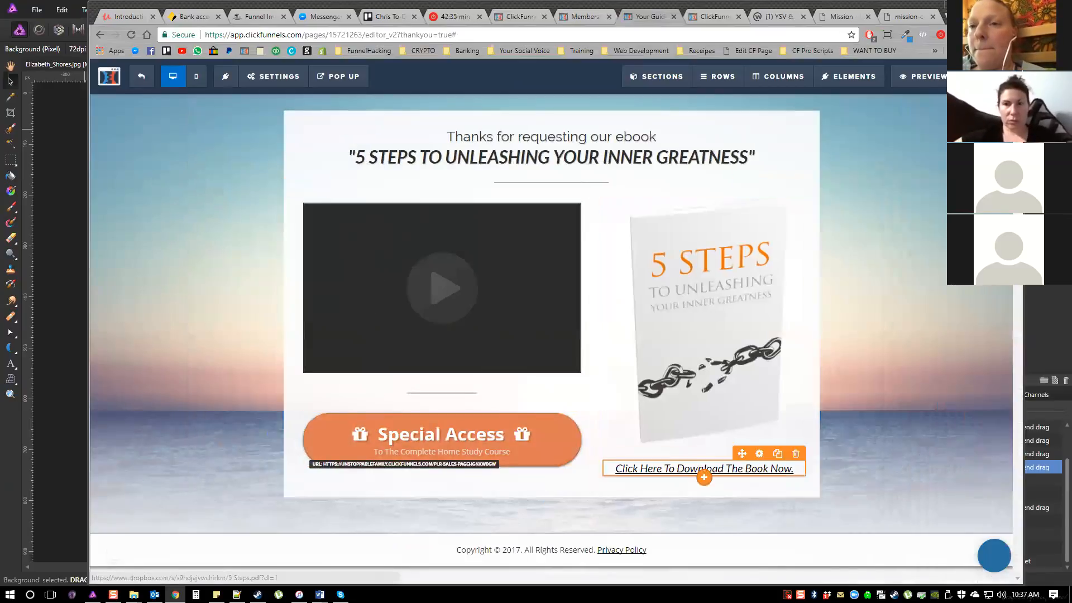
# Inspect the Dropbox link behind "Click Here To Download The Book Now." and the video element's embed settings
pyautogui.click(704, 469)
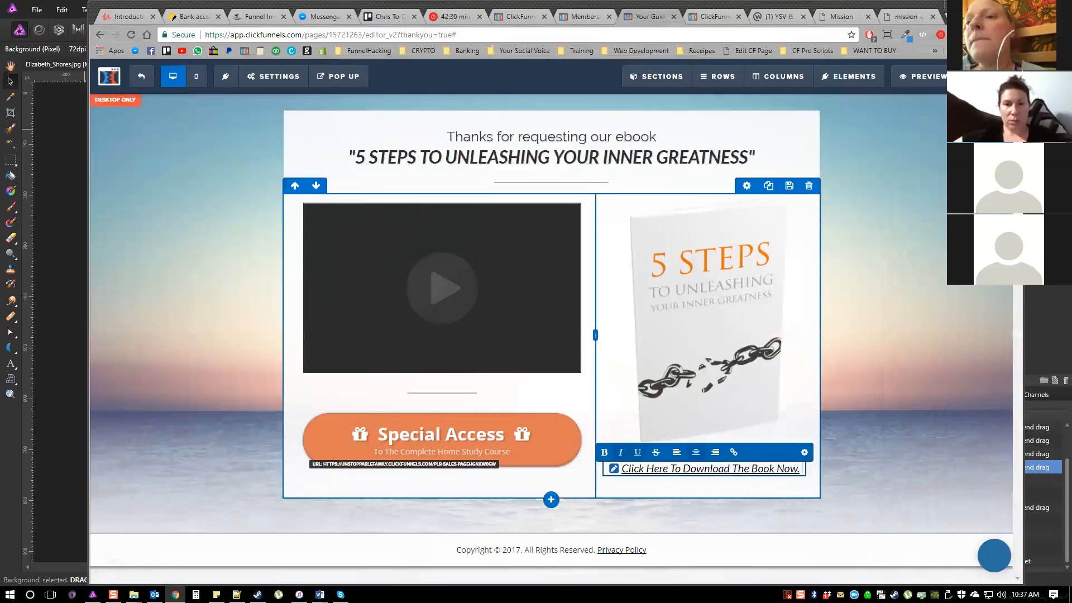
pyautogui.click(734, 452)
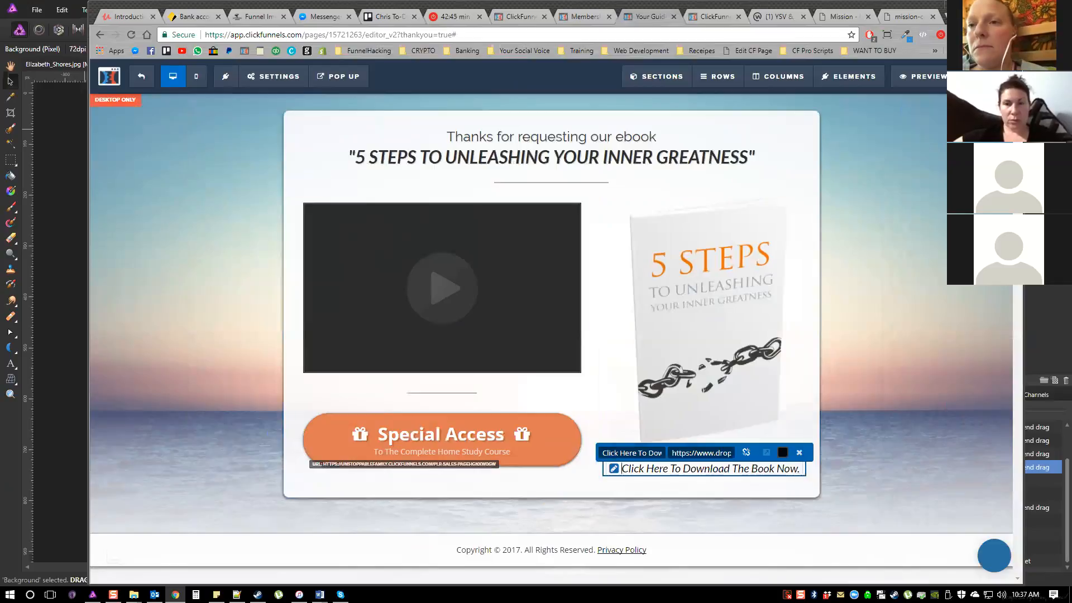
pyautogui.moveTo(672, 453); pyautogui.dragTo(746, 452)
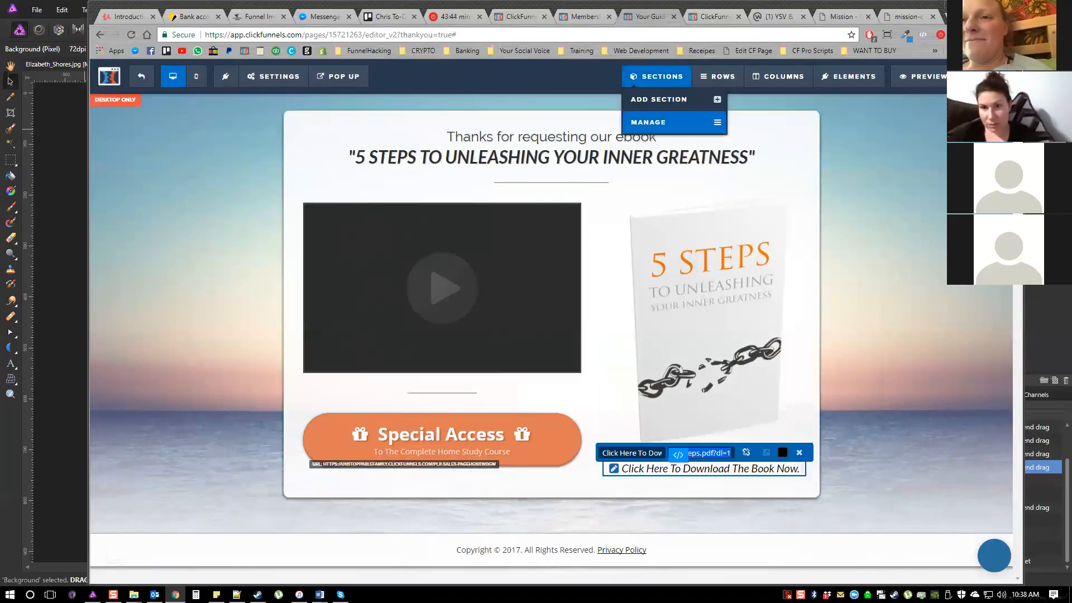
pyautogui.click(701, 251)
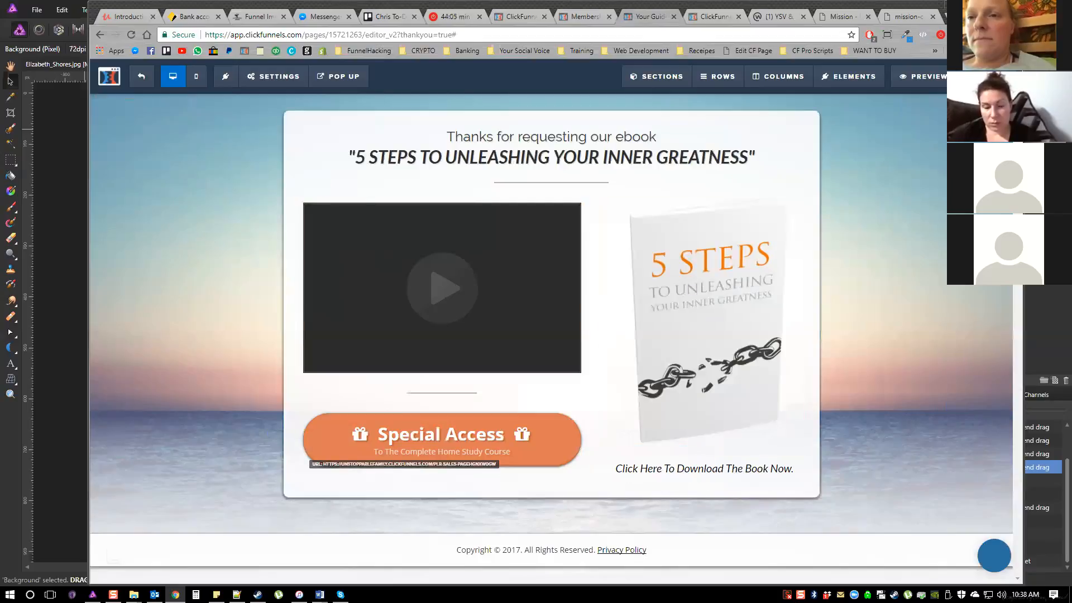
pyautogui.click(558, 255)
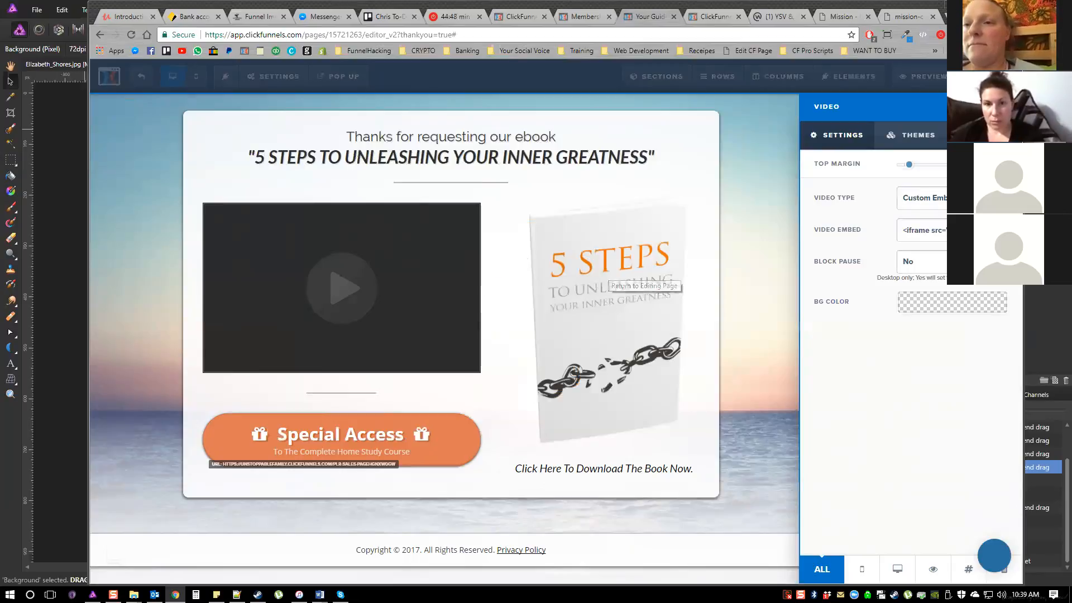
pyautogui.click(608, 282)
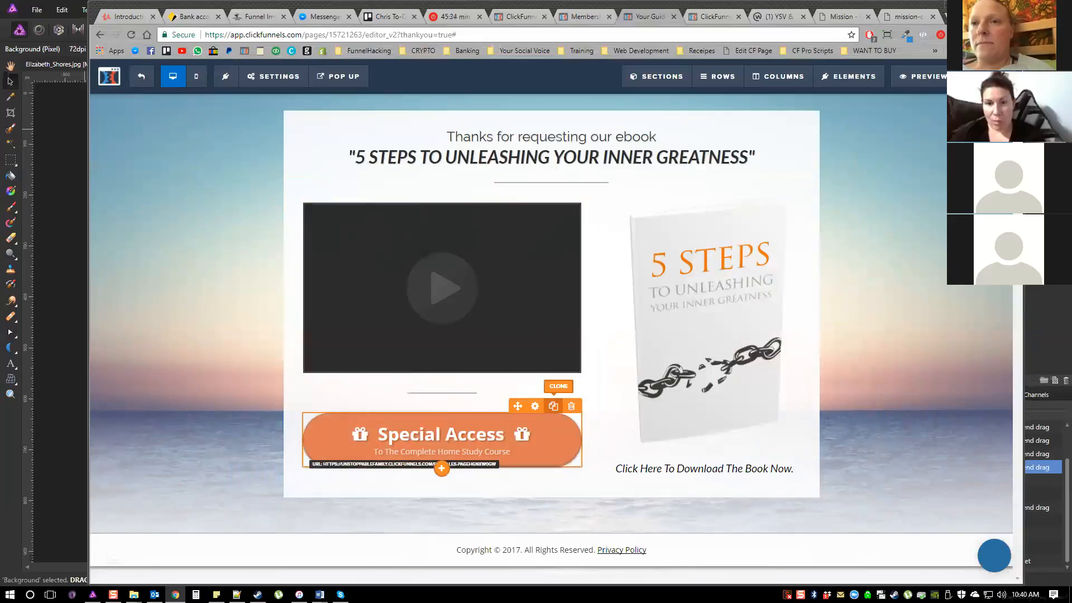
# Clone the Special Access button on the Thank You page and open the settings of the lower copy
pyautogui.click(553, 406)
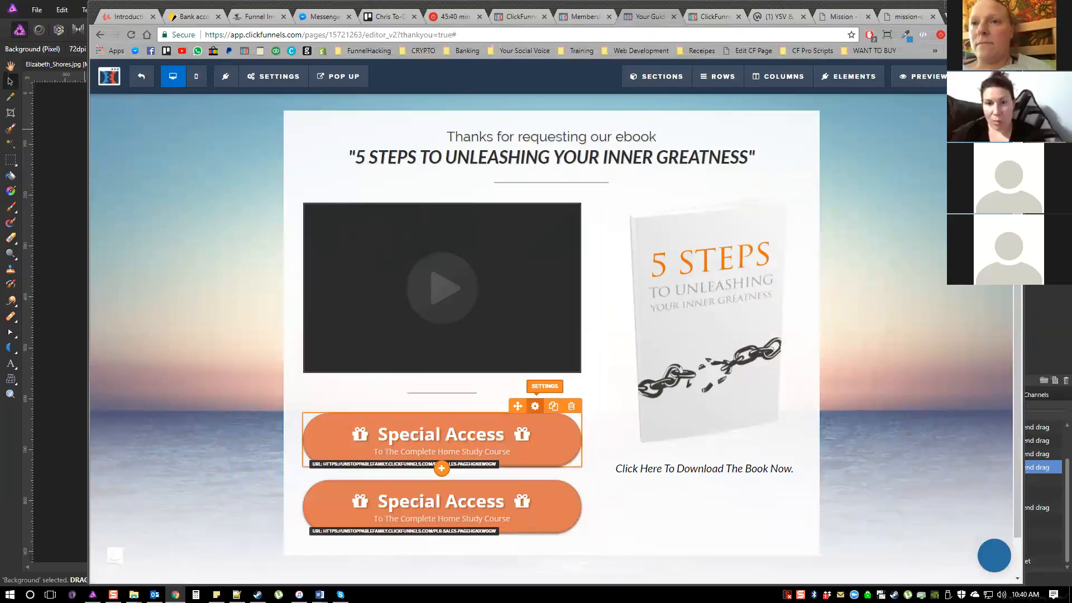
pyautogui.click(534, 406)
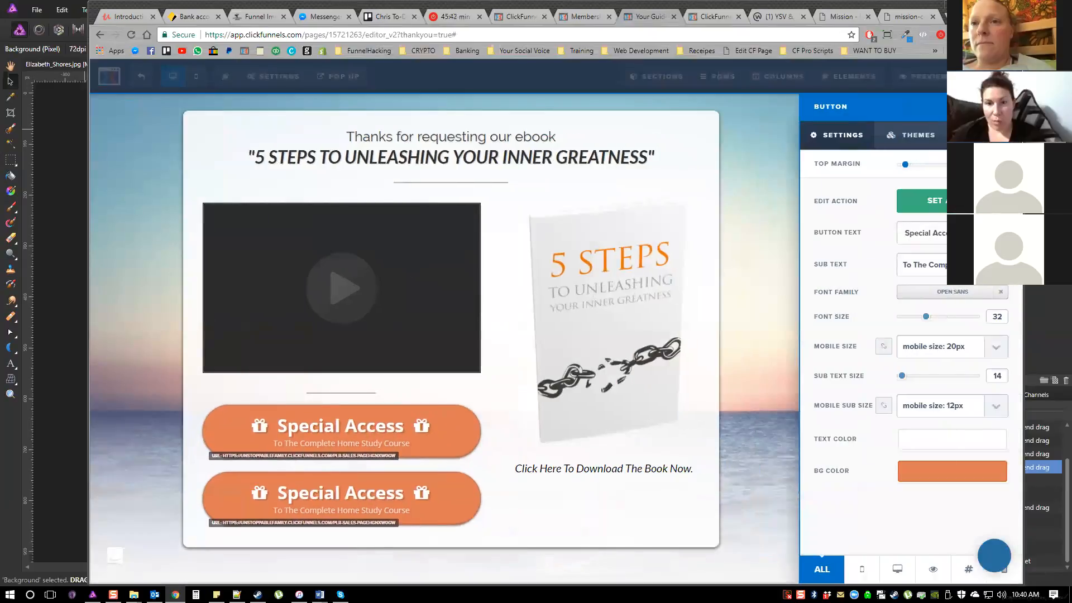
pyautogui.click(520, 492)
pyautogui.click(535, 464)
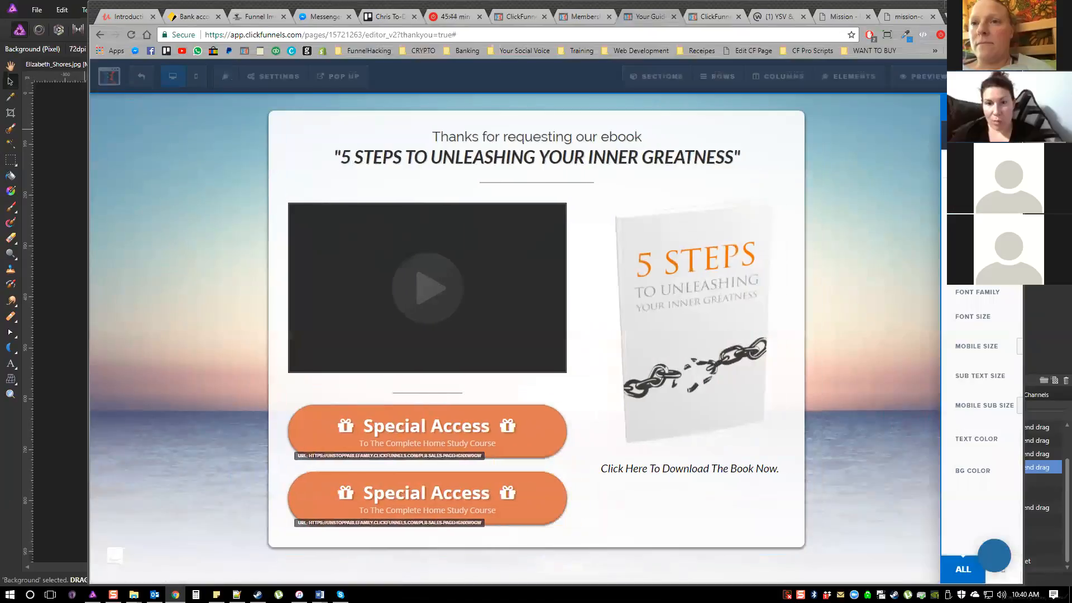
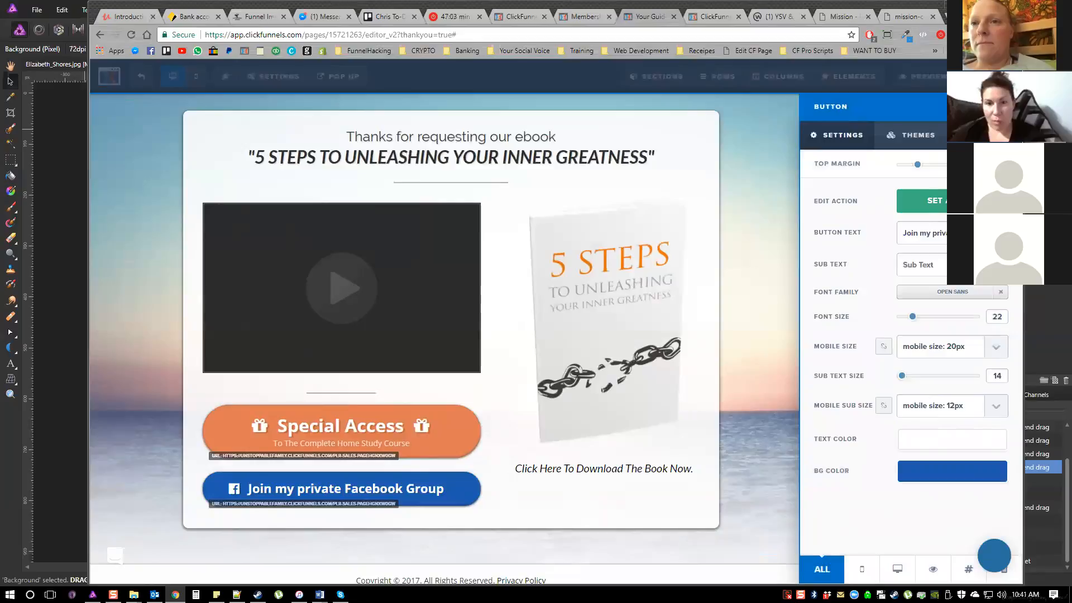
# Reduce the top margin of the divider between the video and the Special Access button
pyautogui.click(525, 385)
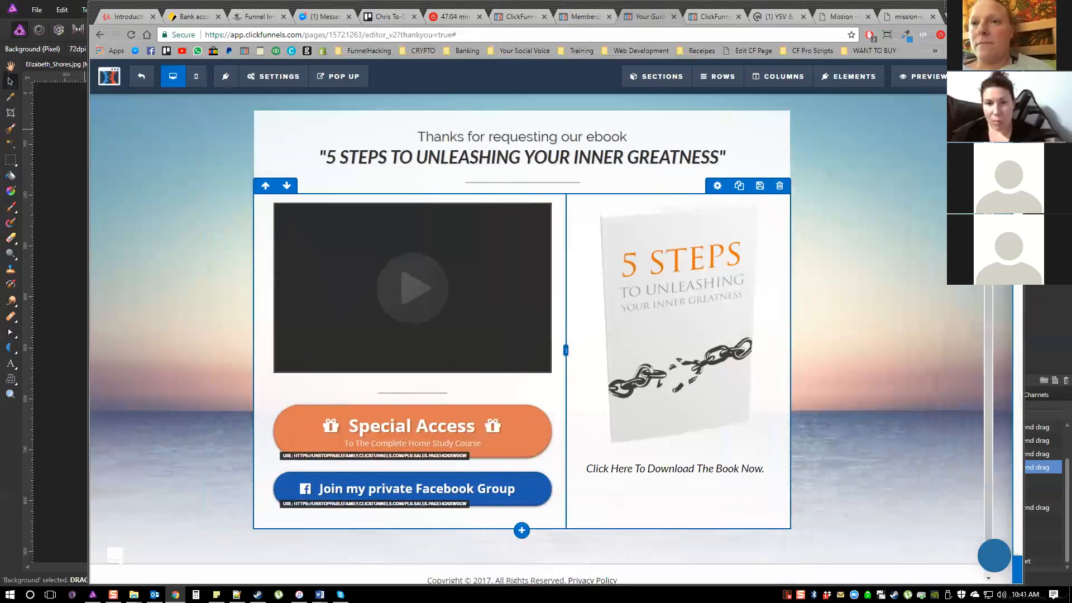
pyautogui.click(535, 380)
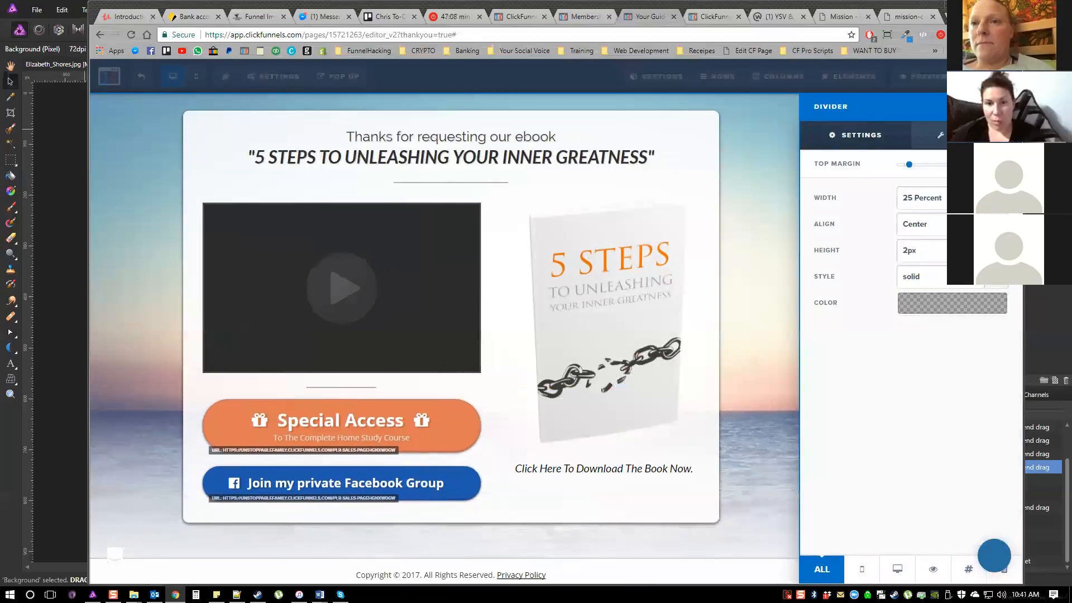
pyautogui.click(621, 380)
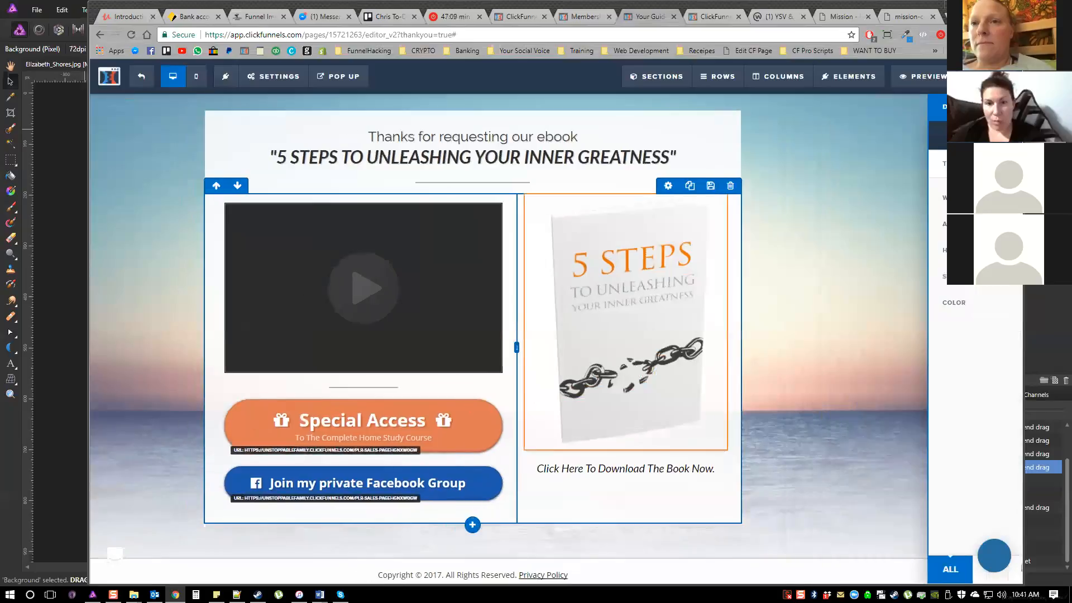
# Set the button effect of the "Join my private Facebook Group" button to Elevate (hover)
pyautogui.click(535, 458)
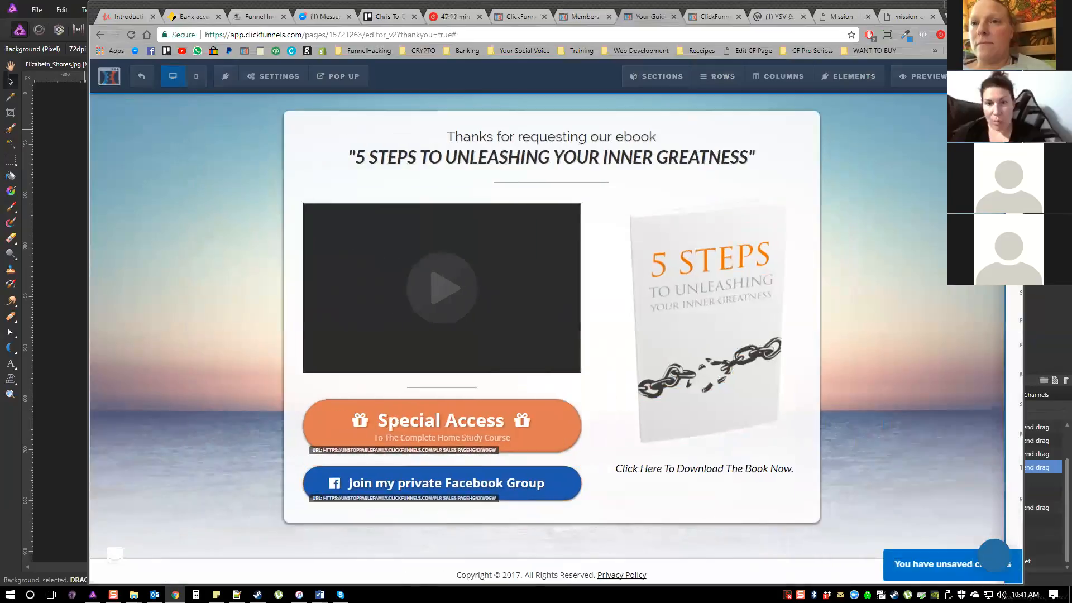
pyautogui.scroll(-10, 926, 475)
pyautogui.click(938, 524)
pyautogui.click(919, 498)
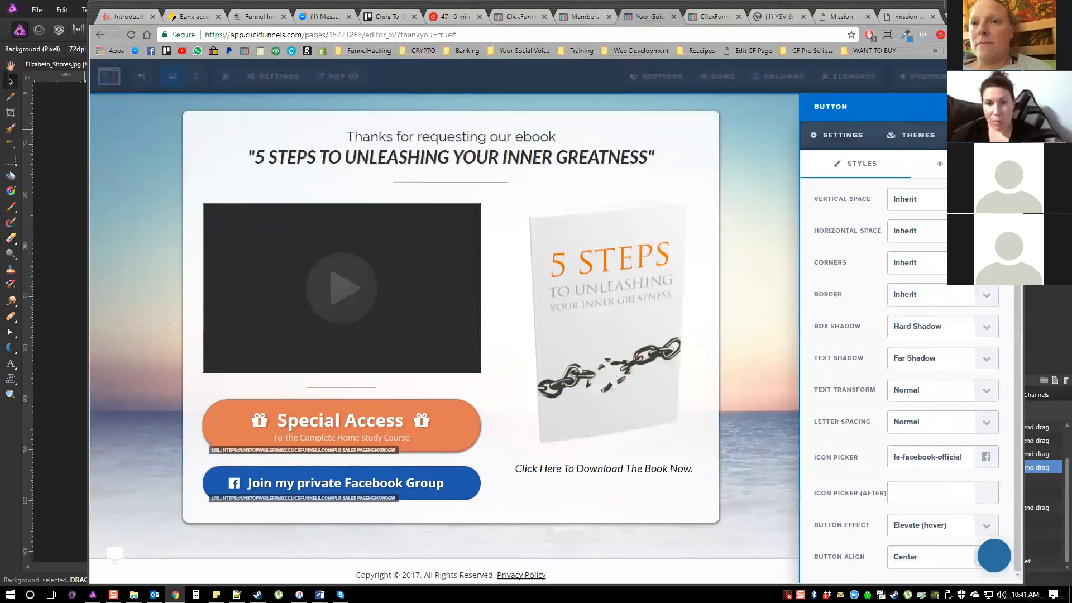
pyautogui.click(447, 428)
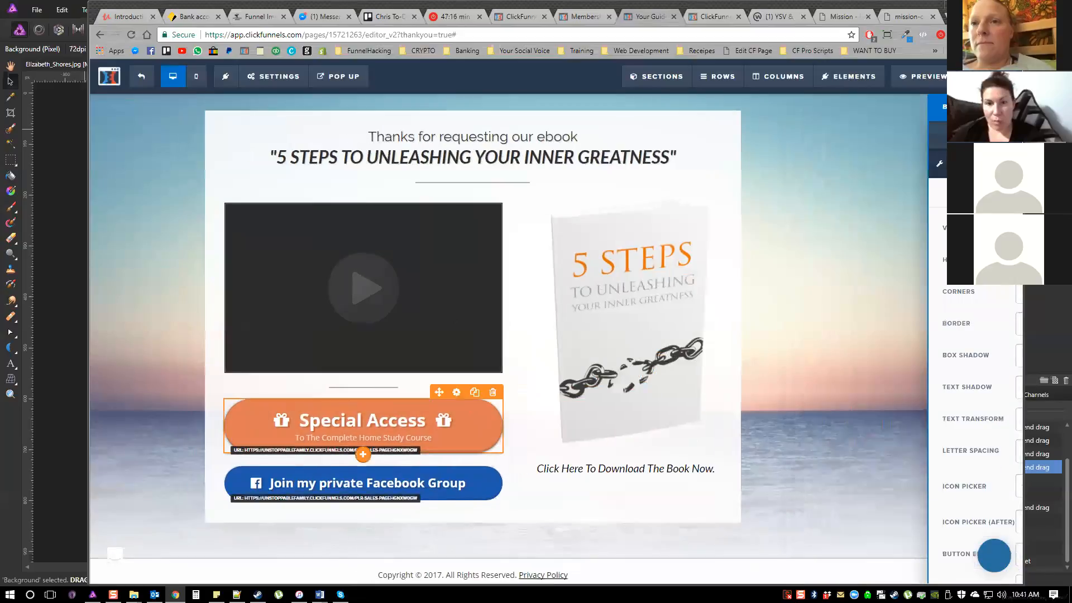
# Review the available button effects in the Special Access button's advanced settings
pyautogui.click(446, 428)
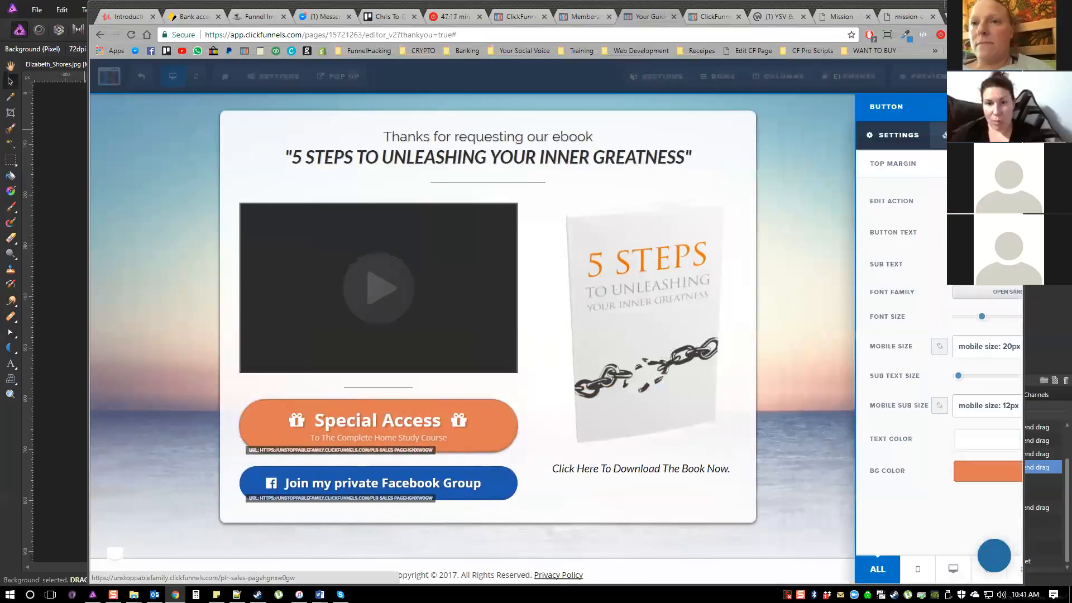
pyautogui.click(984, 135)
pyautogui.scroll(-2, 915, 379)
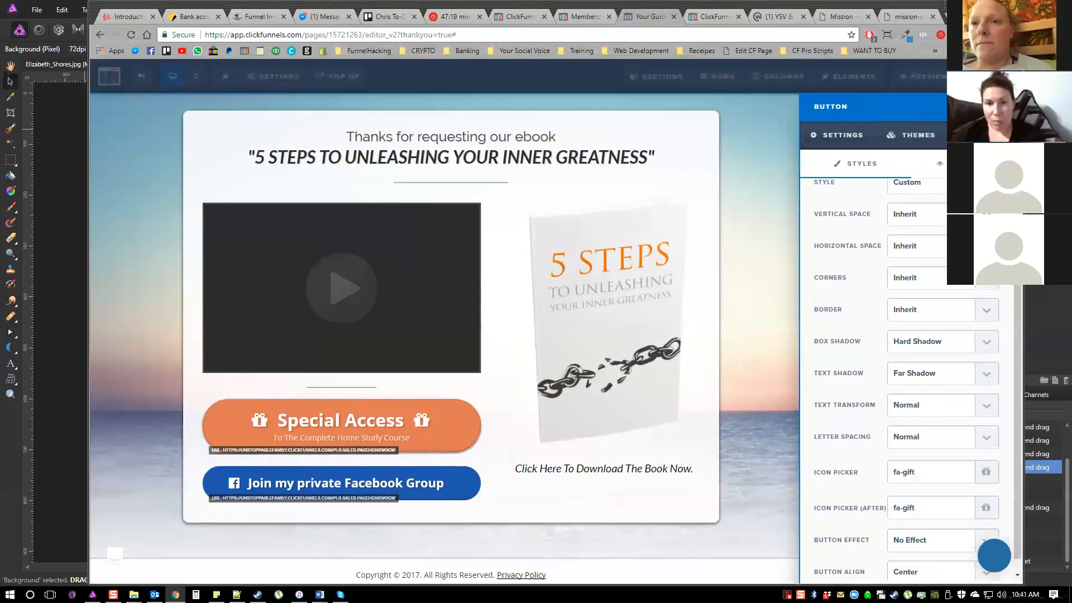
pyautogui.scroll(-1, 915, 379)
pyautogui.click(937, 525)
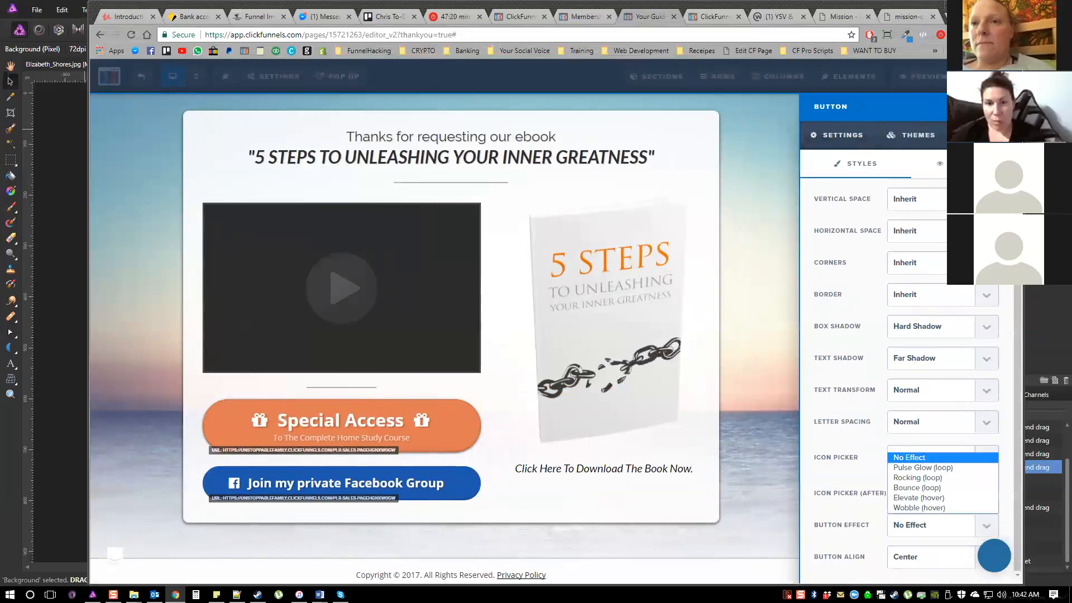
pyautogui.click(759, 447)
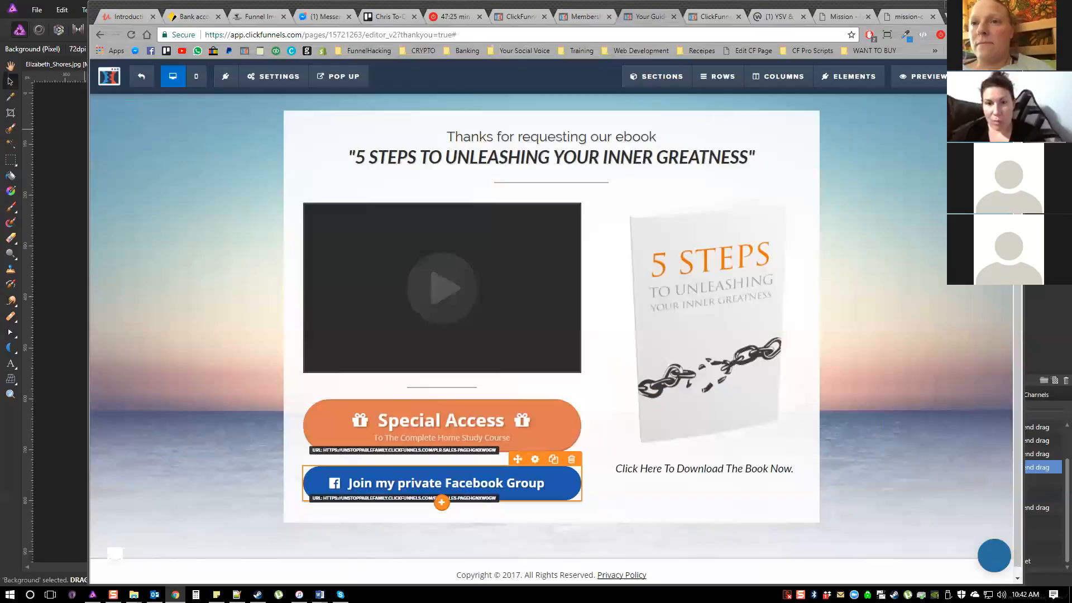
# Browse the icon choices for the "Join my private Facebook Group" button and search the icons for "face"
pyautogui.click(447, 483)
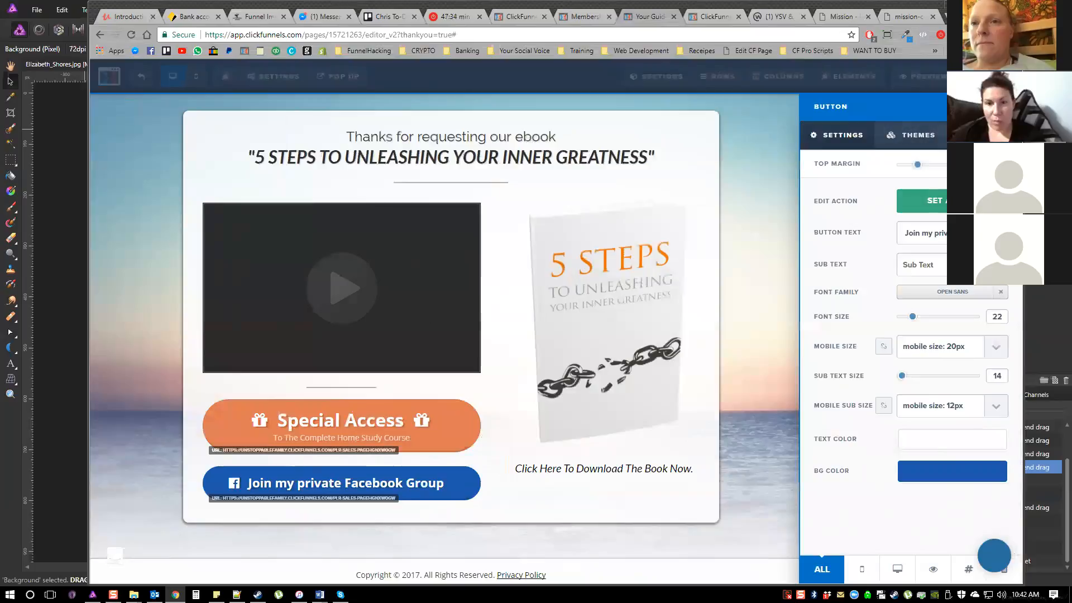
pyautogui.click(985, 135)
pyautogui.scroll(-2, 915, 379)
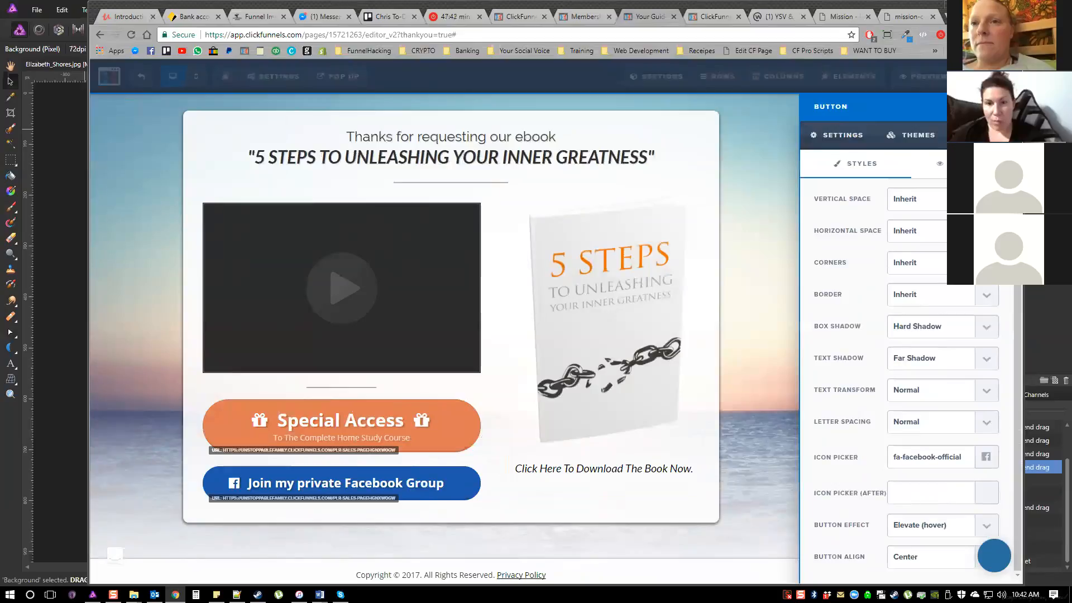
pyautogui.click(986, 456)
pyautogui.scroll(-1, 986, 457)
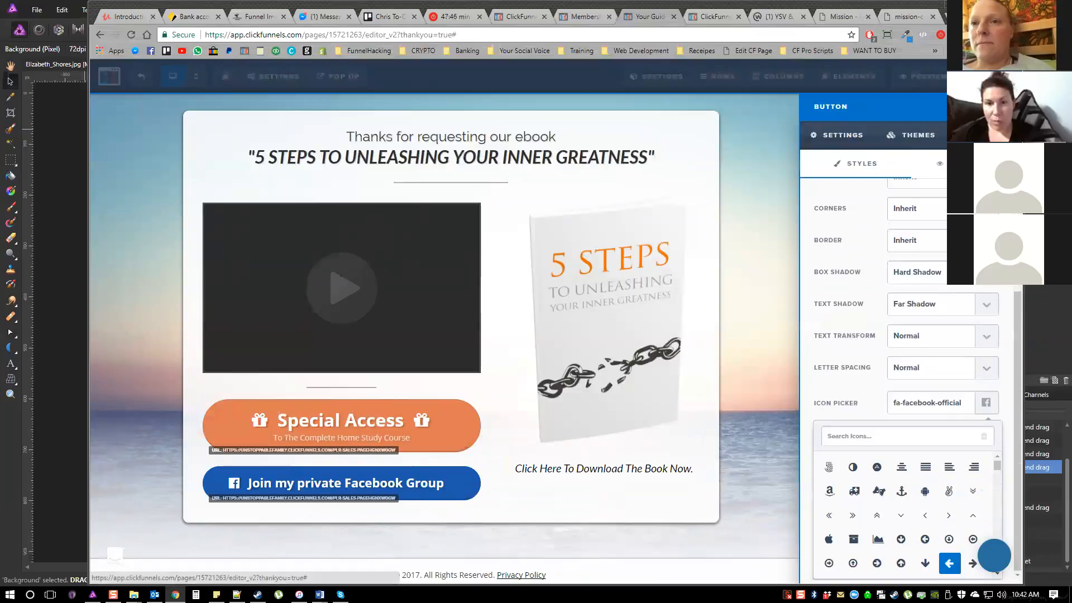
pyautogui.scroll(-1, 949, 502)
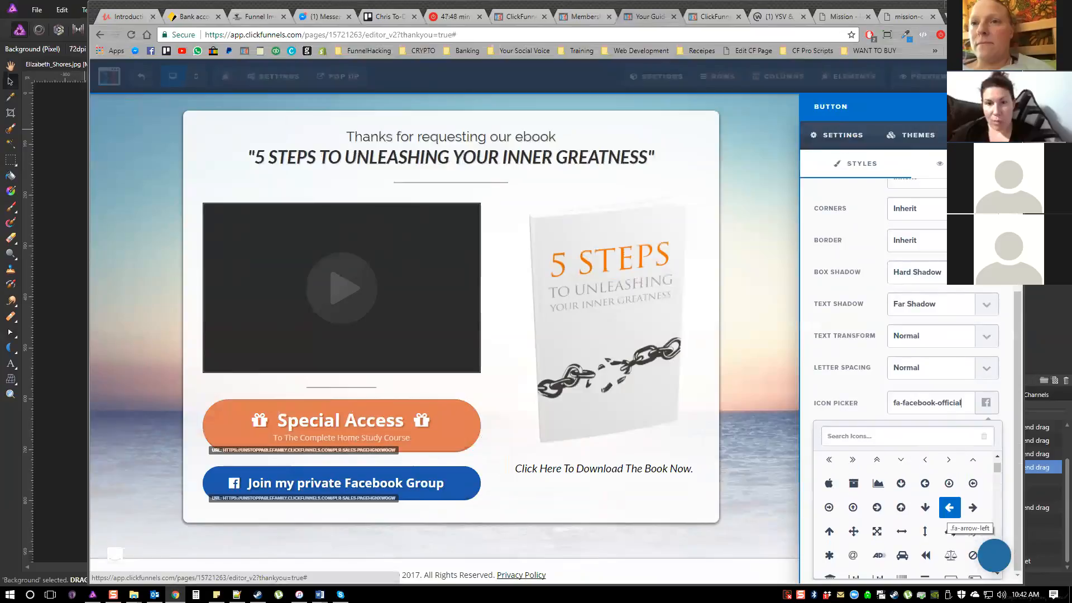
pyautogui.scroll(-1, 854, 484)
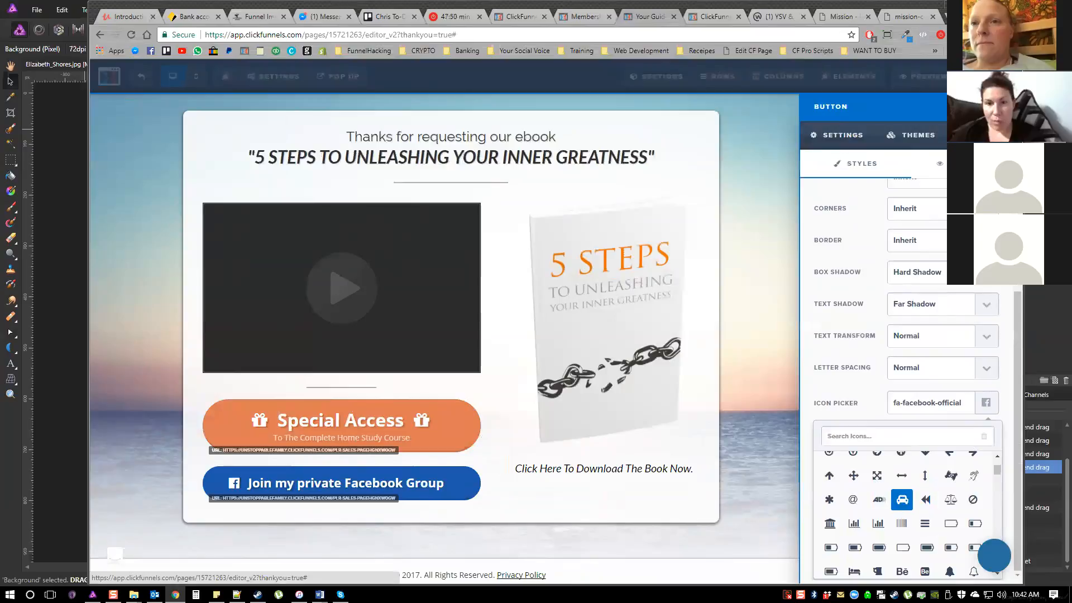
pyautogui.scroll(-1, 901, 503)
pyautogui.scroll(-1, 901, 503)
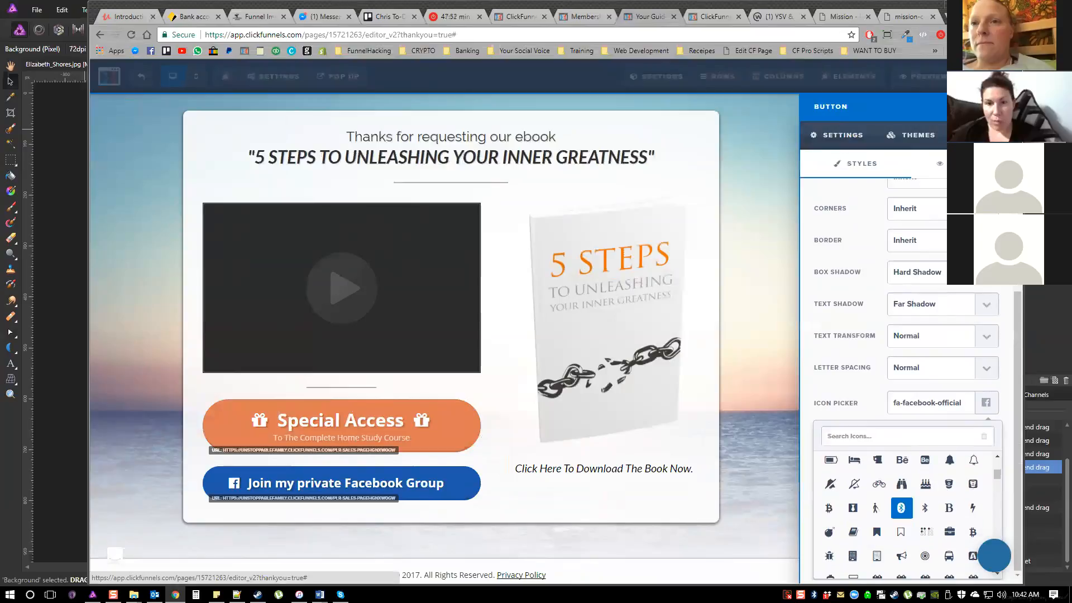
pyautogui.scroll(-3, 902, 507)
pyautogui.scroll(-5, 901, 510)
pyautogui.click(863, 436)
pyautogui.write('face')
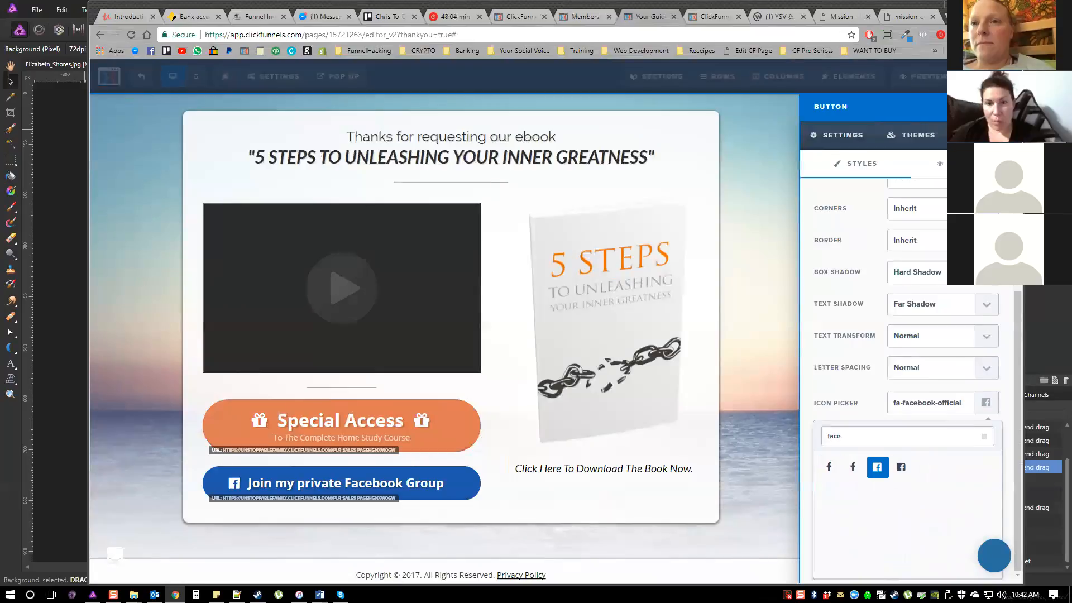
pyautogui.press('Escape')
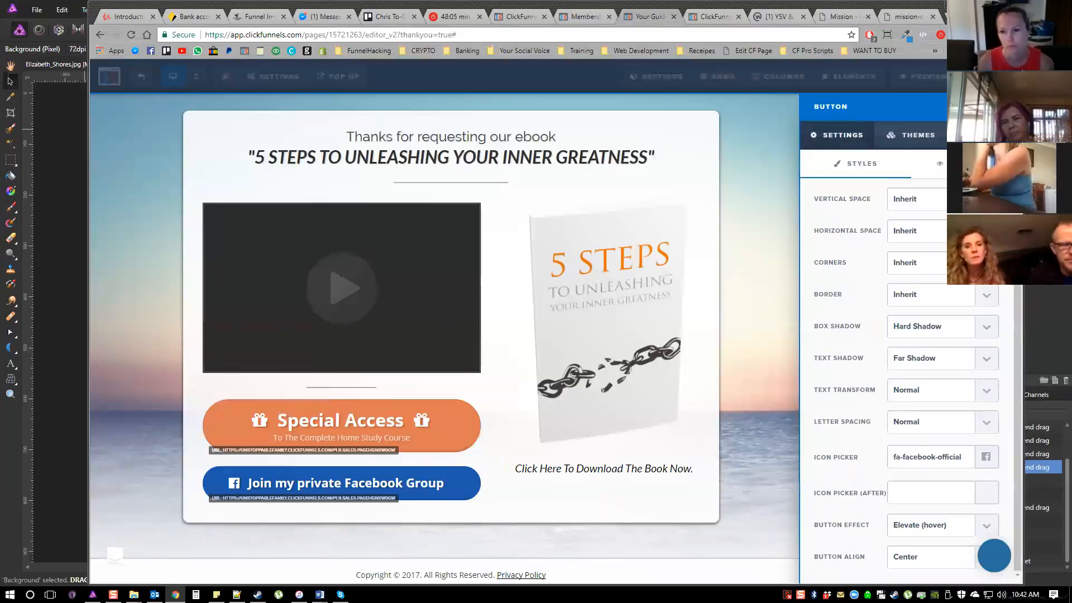
# Set the Facebook group button's background colour to the blue #2060b5
pyautogui.click(837, 135)
pyautogui.click(952, 472)
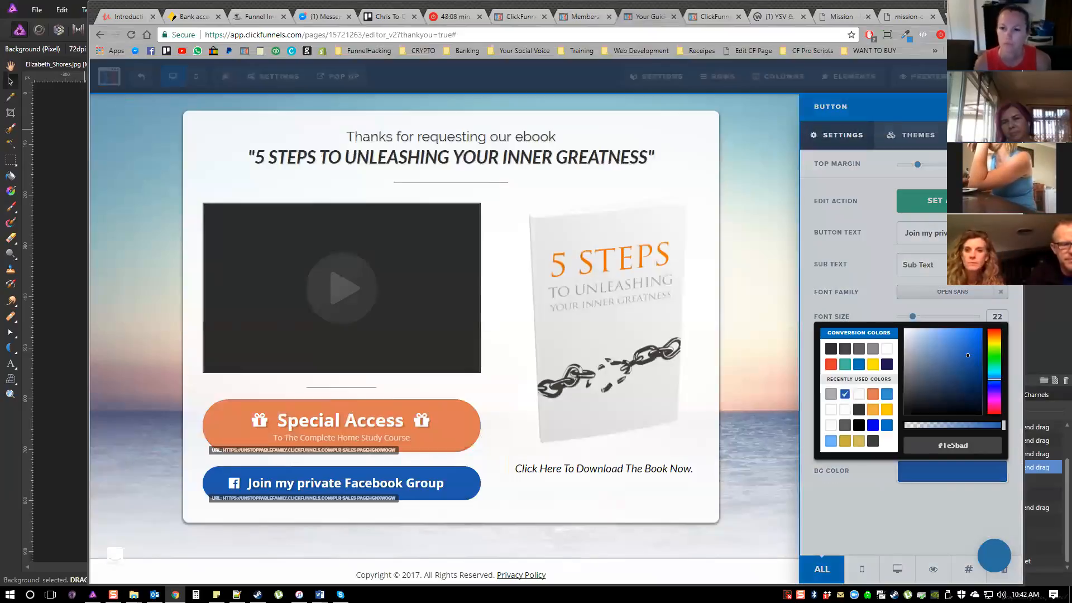
pyautogui.click(967, 352)
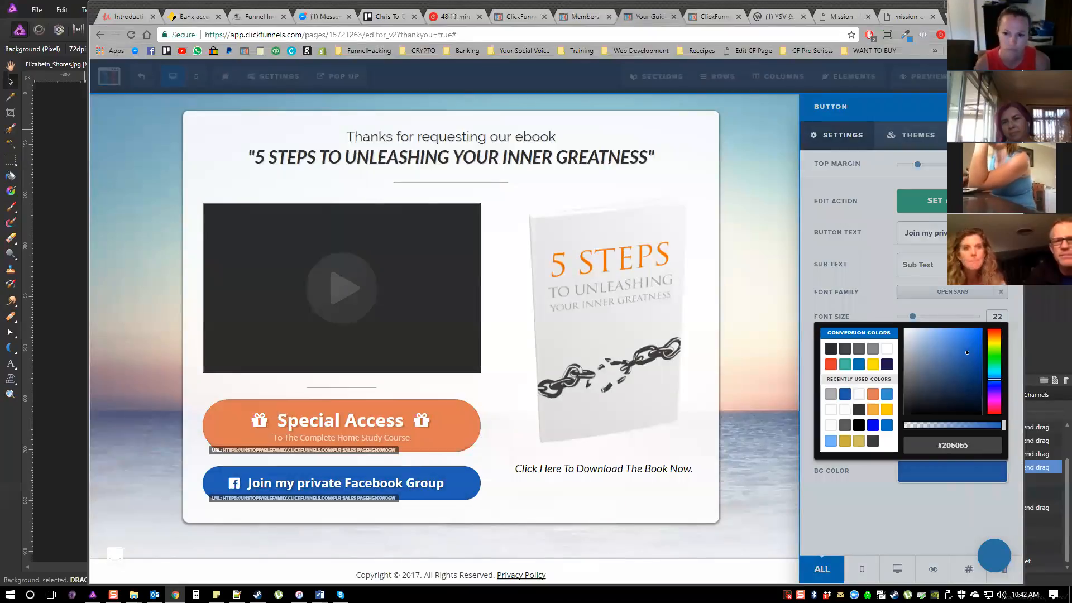
pyautogui.press('Escape')
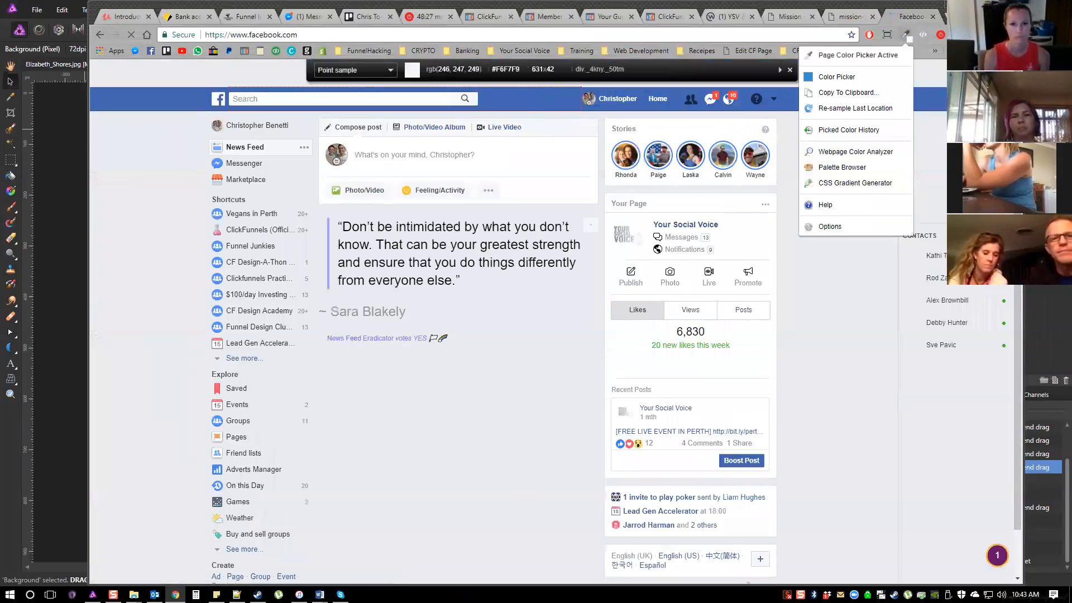
# Sample the blue from Facebook's header bar, apply it as the Facebook group button's background colour, and reduce that button's top margin
pyautogui.click(537, 97)
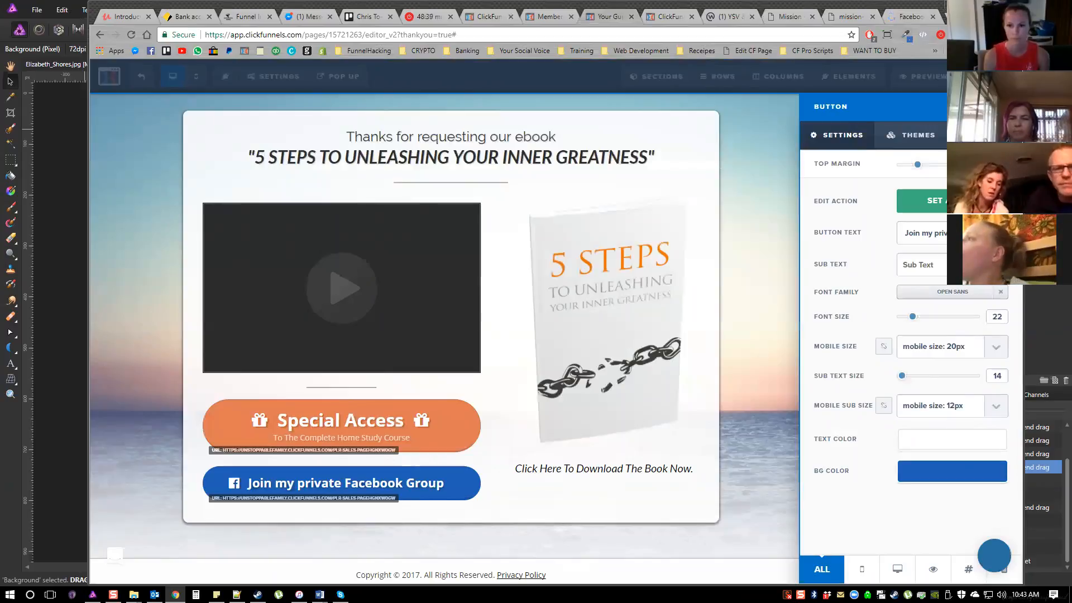
pyautogui.click(952, 471)
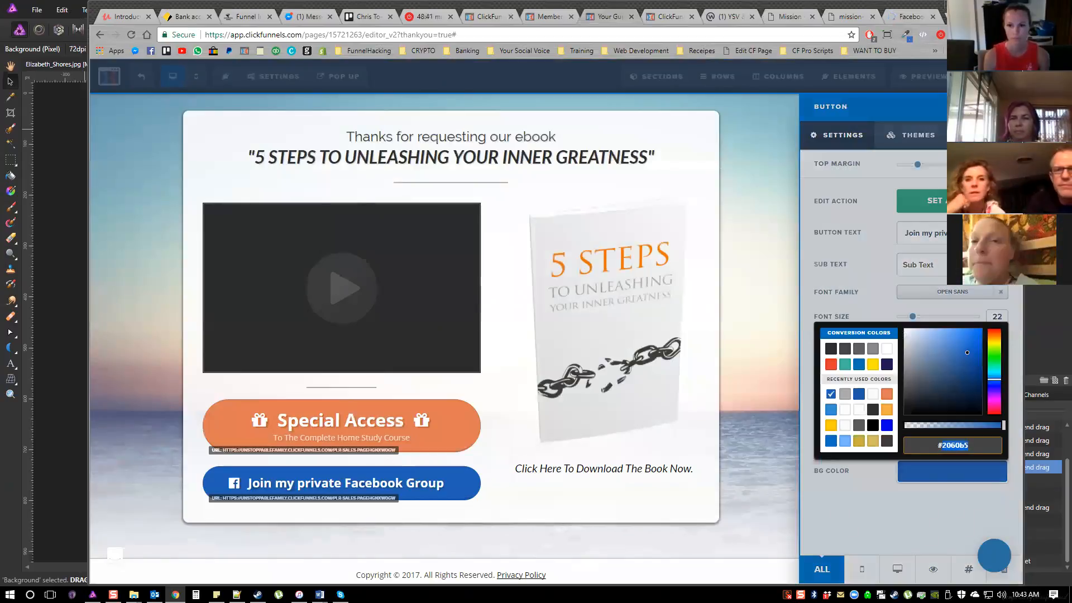
pyautogui.hotkey('ctrl', 'v')
pyautogui.moveTo(917, 165); pyautogui.dragTo(909, 164)
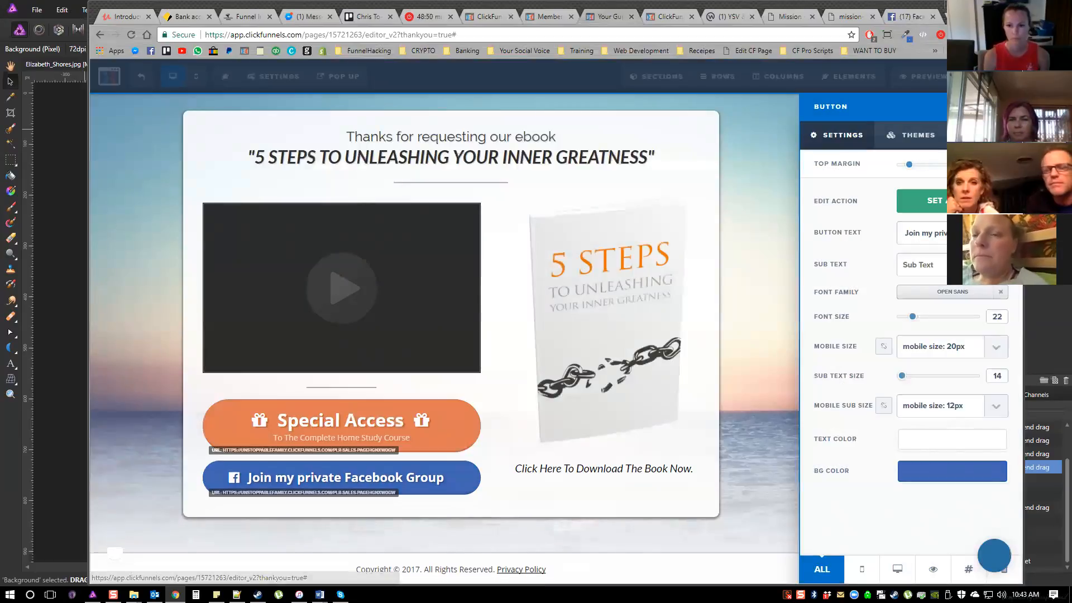
pyautogui.click(936, 201)
pyautogui.tripleClick(905, 223)
pyautogui.press('Right')
pyautogui.press('BackSpace')
pyautogui.press('BackSpace')
pyautogui.press('BackSpace')
pyautogui.press('BackSpace')
pyautogui.press('BackSpace')
pyautogui.press('BackSpace')
pyautogui.press('BackSpace')
pyautogui.press('BackSpace')
pyautogui.press('BackSpace')
pyautogui.press('BackSpace')
pyautogui.press('BackSpace')
pyautogui.press('BackSpace')
pyautogui.press('BackSpace')
pyautogui.press('BackSpace')
pyautogui.press('BackSpace')
pyautogui.press('BackSpace')
pyautogui.press('BackSpace')
pyautogui.press('BackSpace')
pyautogui.press('BackSpace')
pyautogui.press('BackSpace')
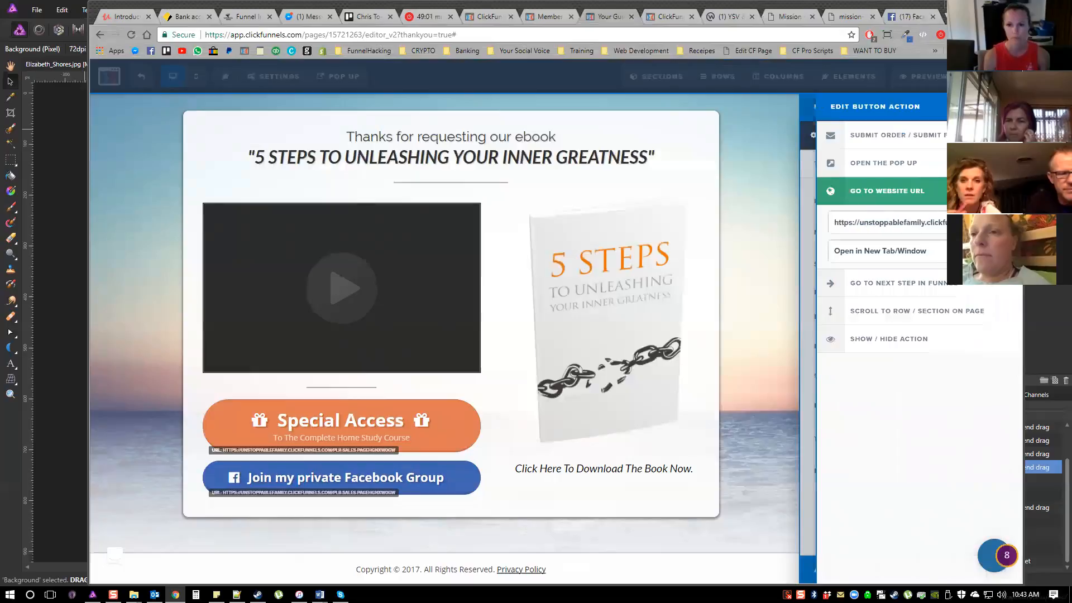
pyautogui.press('BackSpace')
pyautogui.press('BackSpace')
pyautogui.write('facebook.com/hr')
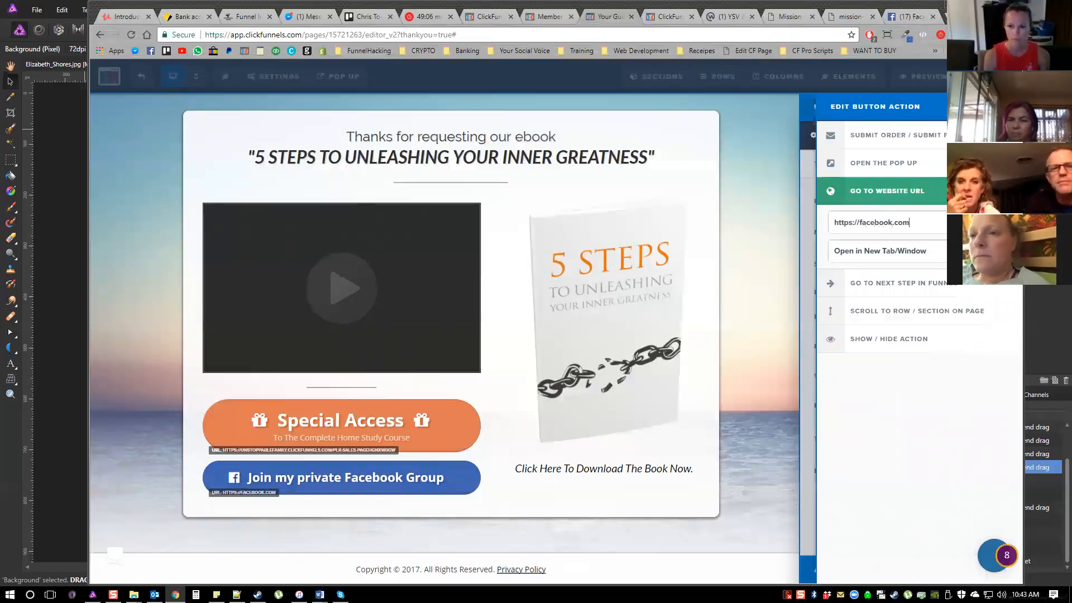
pyautogui.press('BackSpace')
pyautogui.press('BackSpace')
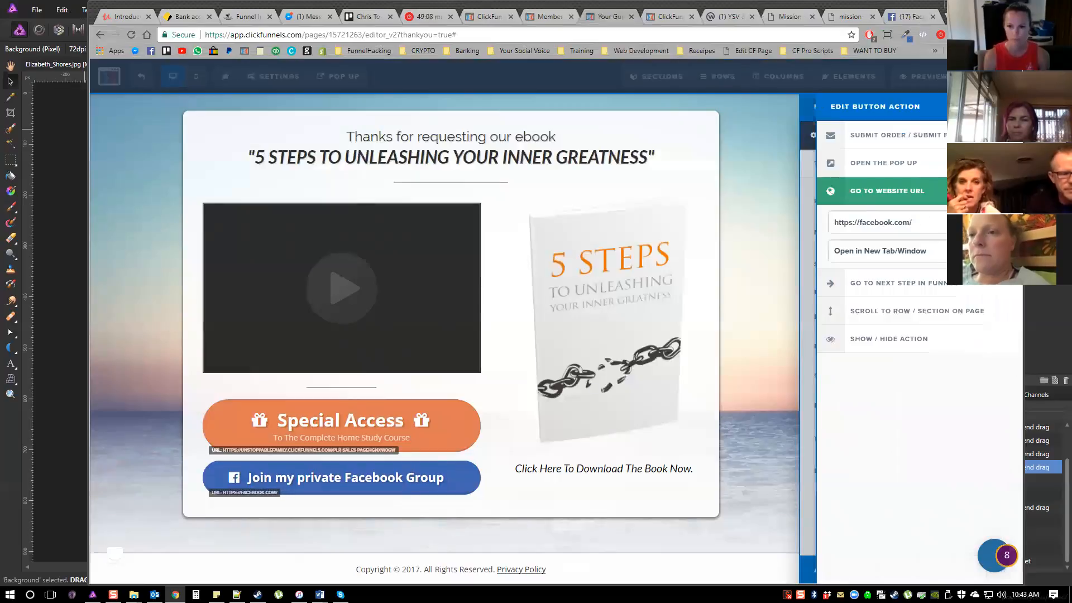
pyautogui.write('group1')
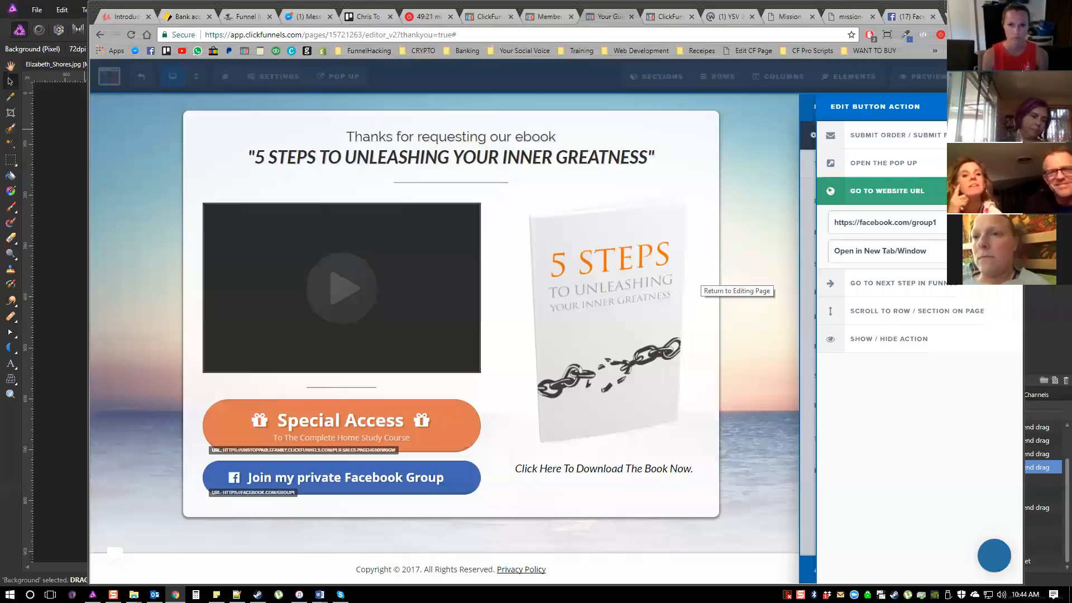
pyautogui.click(698, 281)
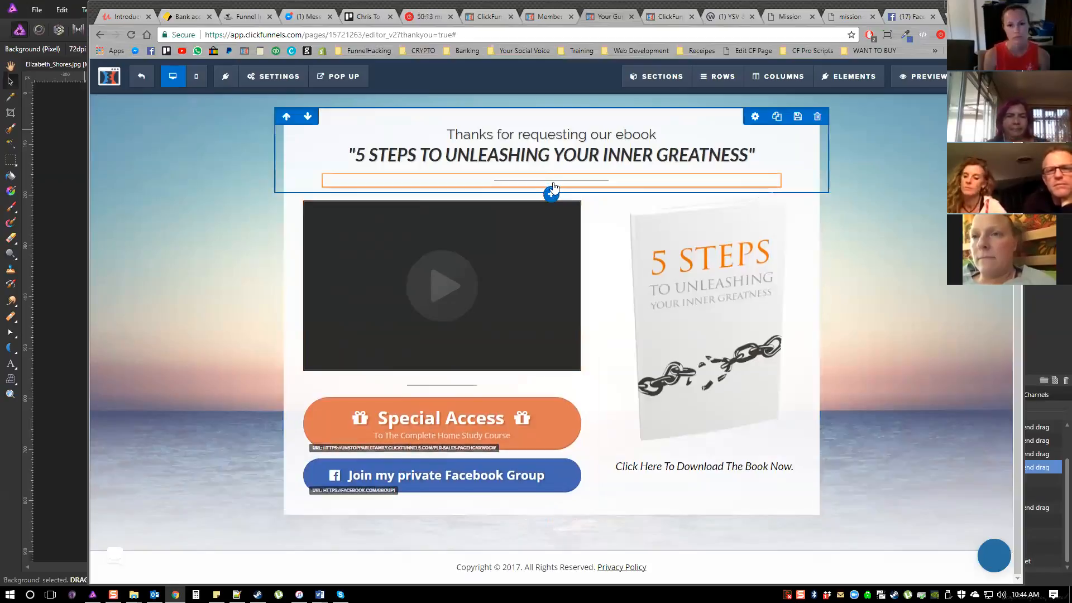
# Add a two-column row beneath the headline and widen its left column to line up with the video below
pyautogui.click(551, 194)
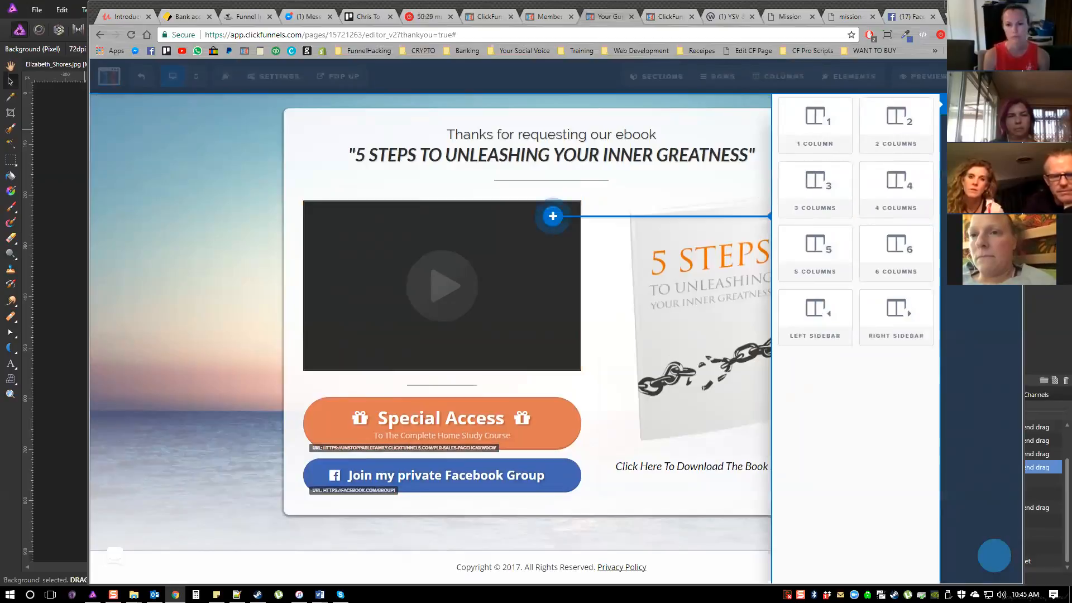
pyautogui.click(703, 290)
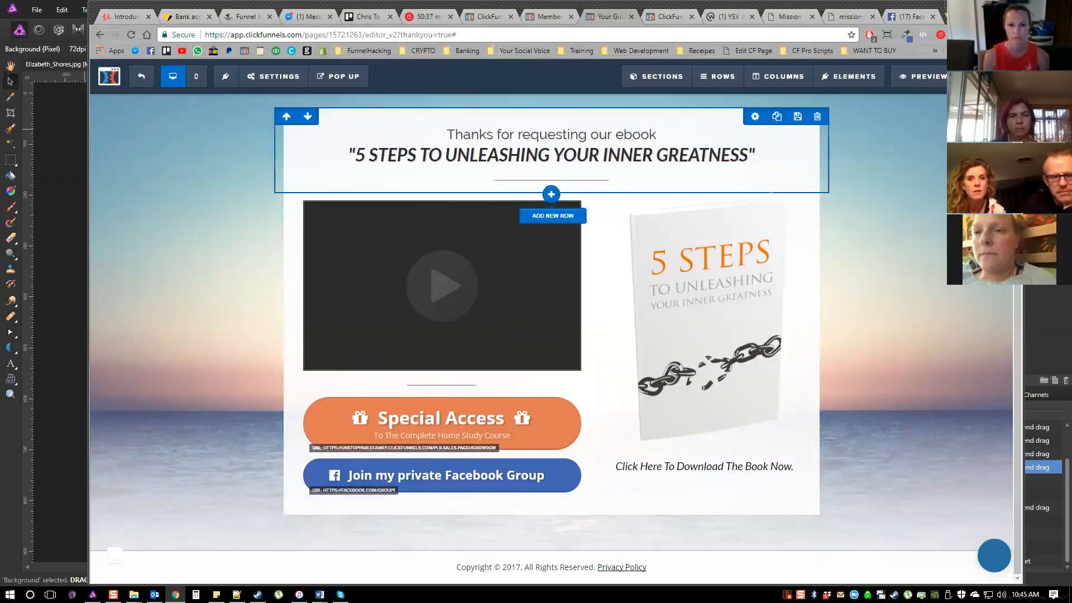
pyautogui.click(551, 194)
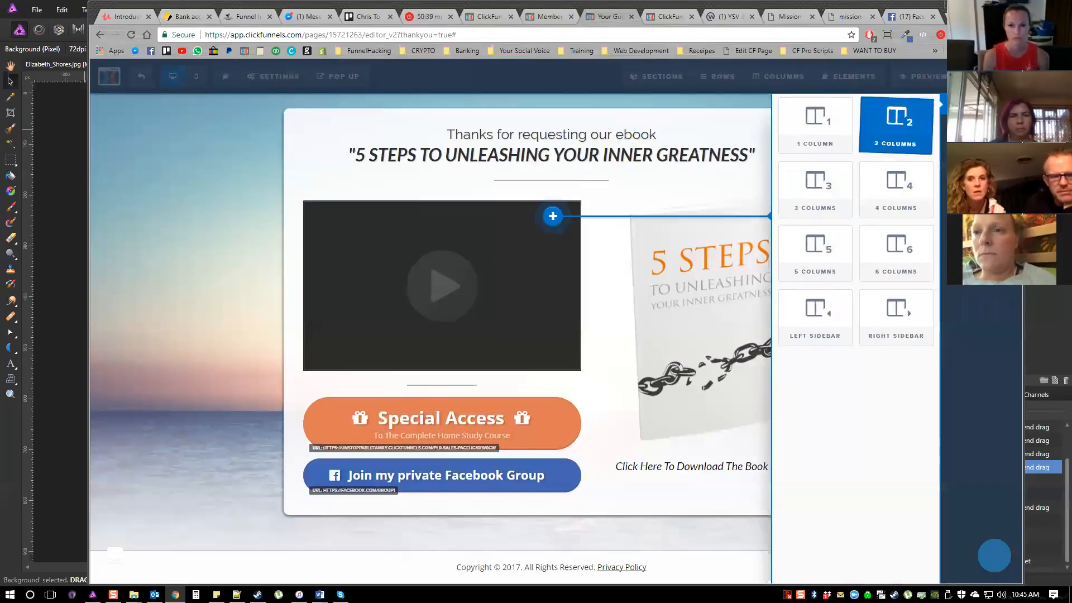
pyautogui.click(893, 120)
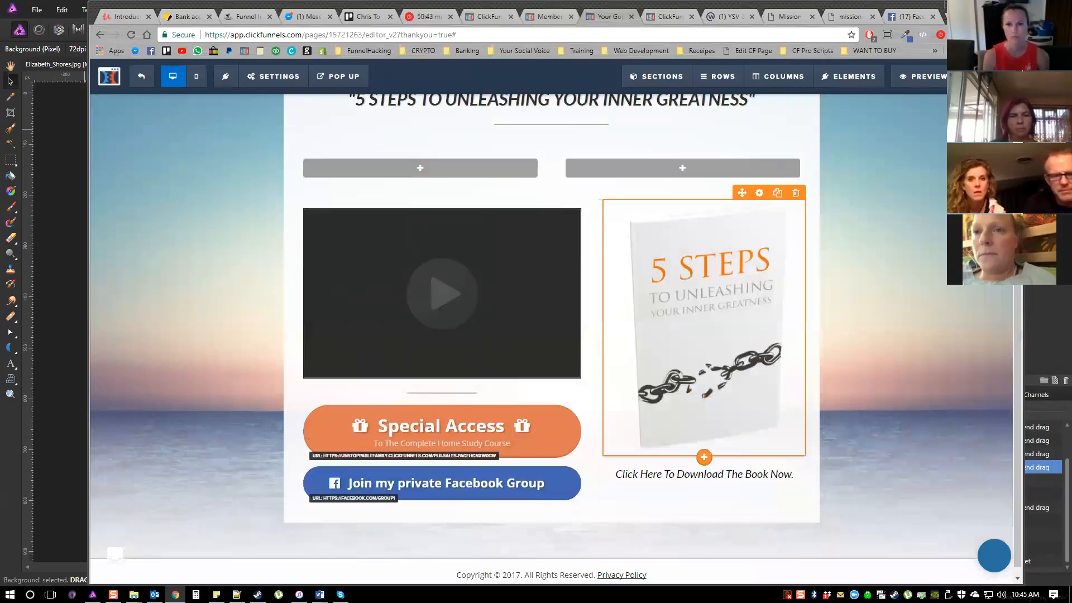
pyautogui.scroll(1, 517, 249)
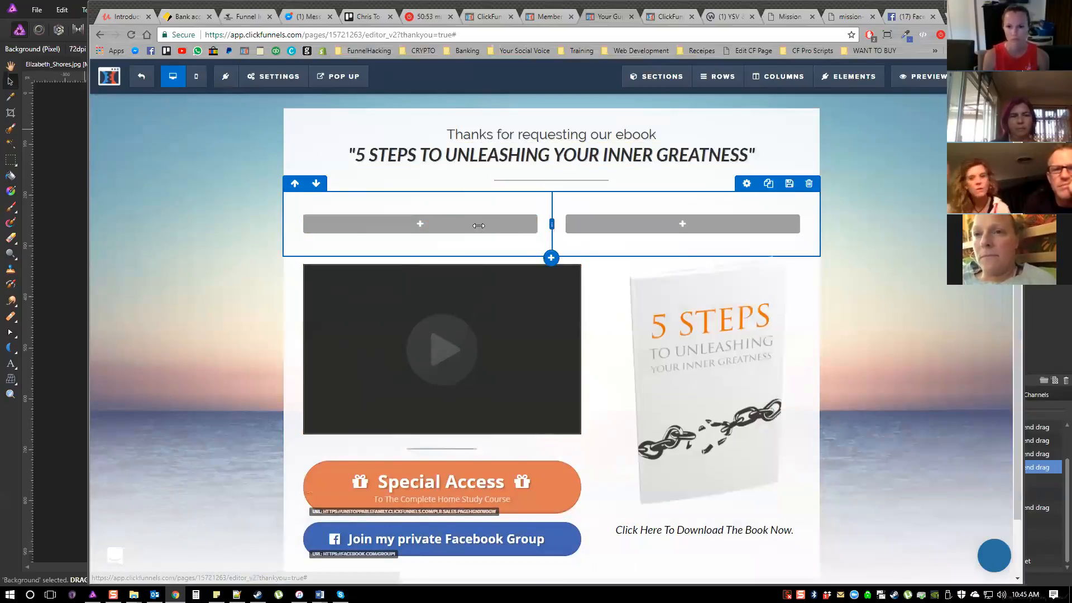
pyautogui.moveTo(551, 224)
pyautogui.mouseDown()
pyautogui.moveTo(596, 224)
pyautogui.moveTo(507, 224)
pyautogui.moveTo(639, 223)
pyautogui.moveTo(595, 224)
pyautogui.mouseUp()
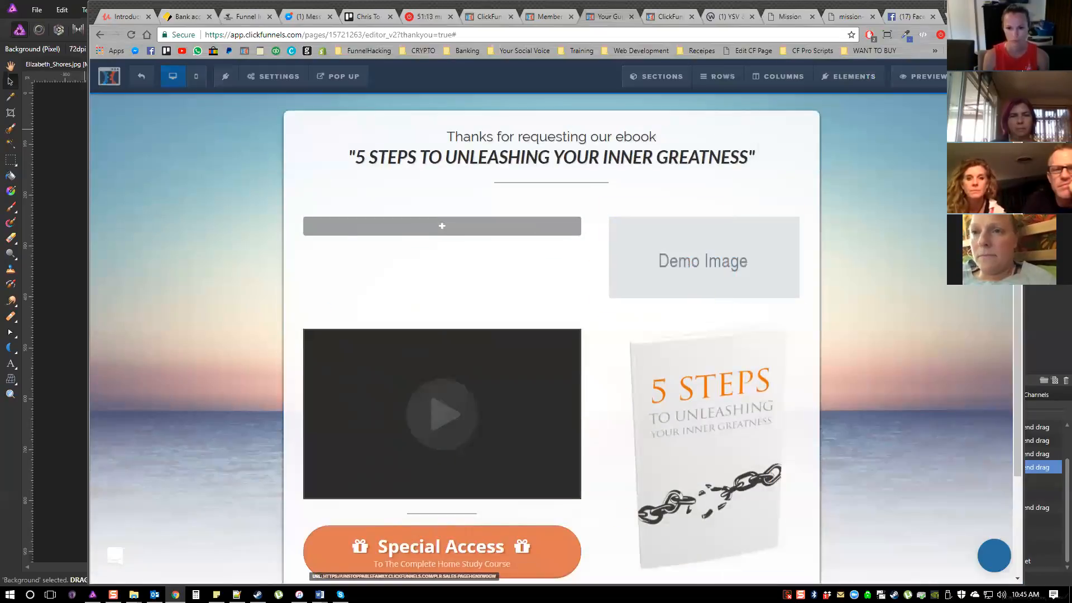
# Replace the demo image in the new row with the 5 Steps book cover image
pyautogui.click(704, 257)
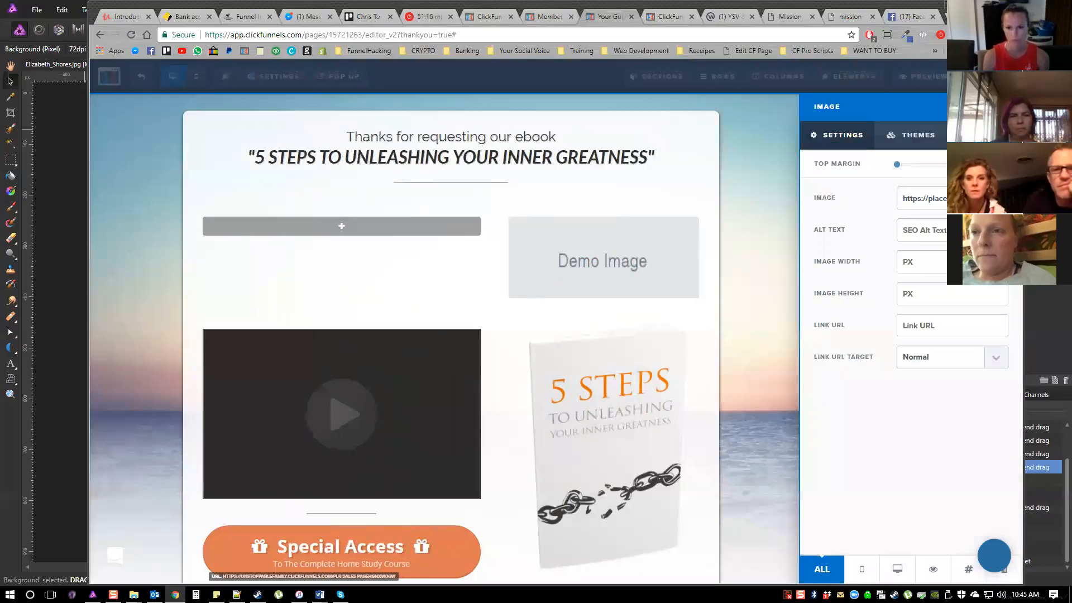
pyautogui.click(997, 199)
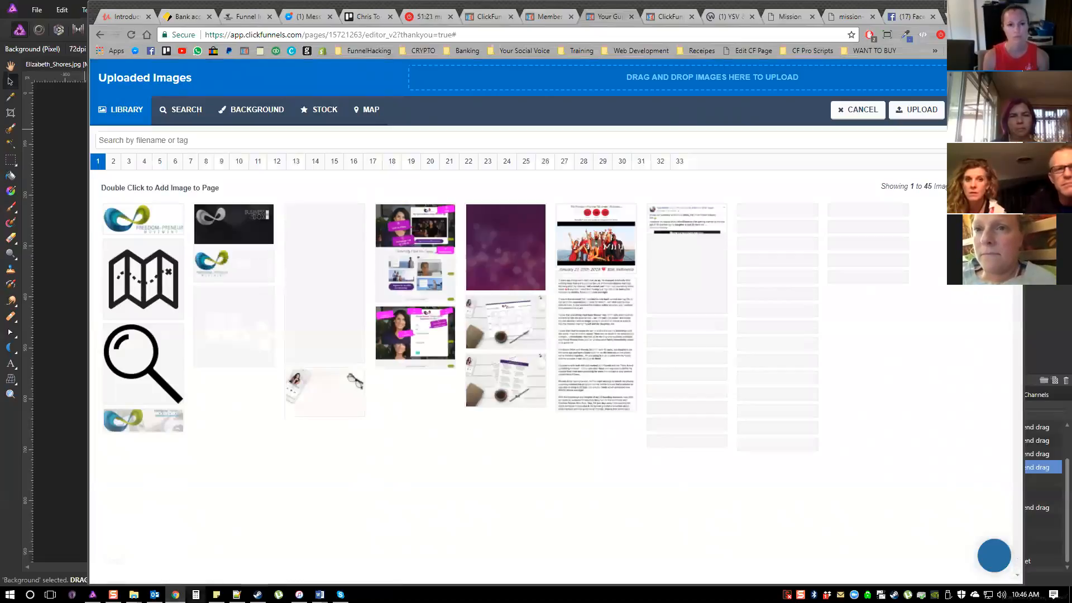
pyautogui.moveTo(134, 595)
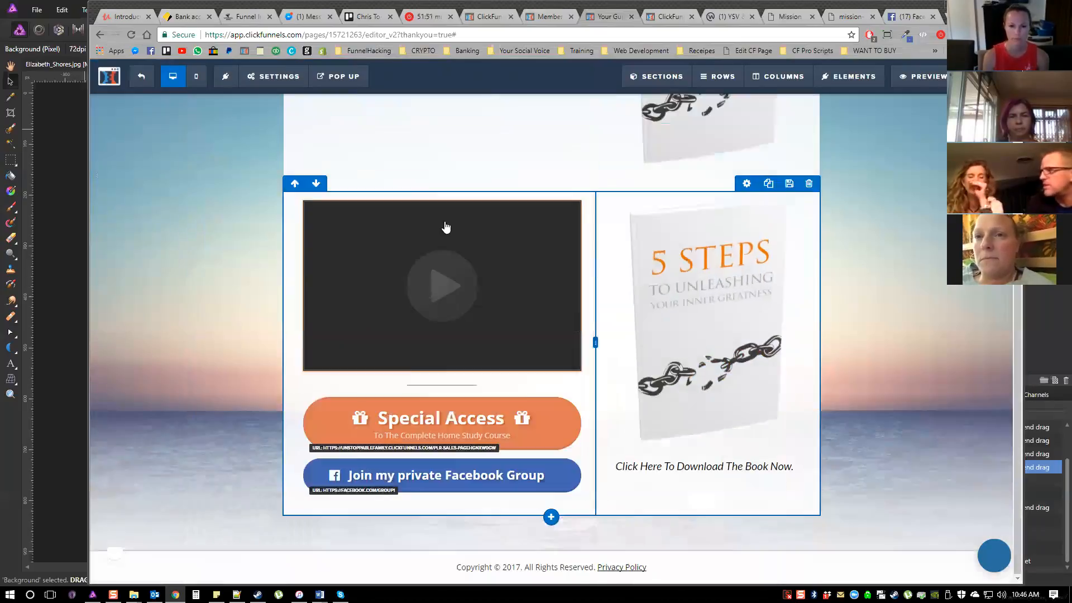
# Add a video element to the new row's empty wide column and place a button element directly beneath it
pyautogui.click(442, 218)
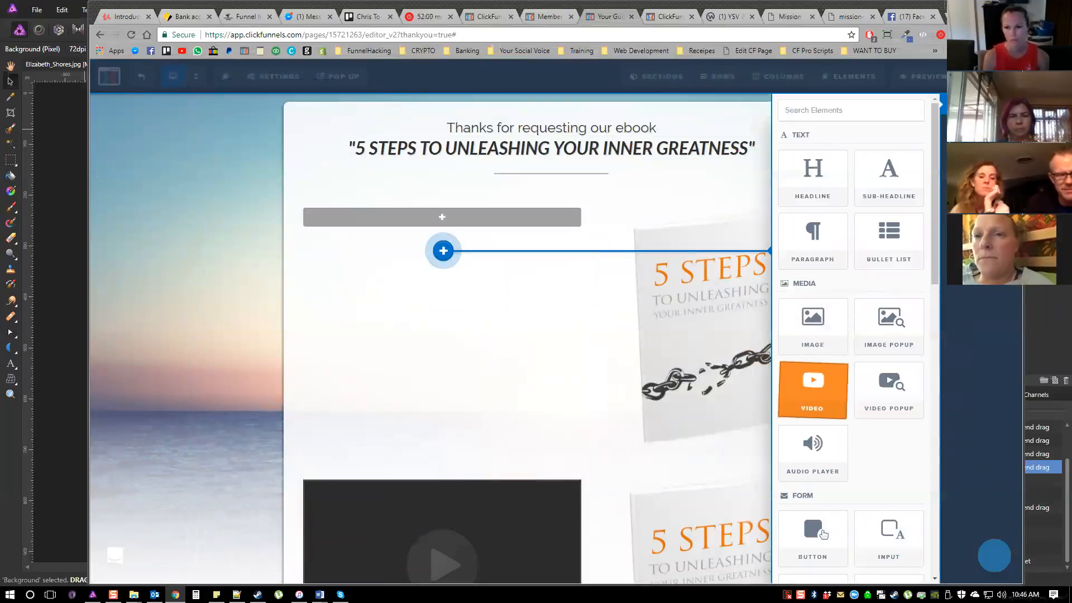
pyautogui.click(813, 390)
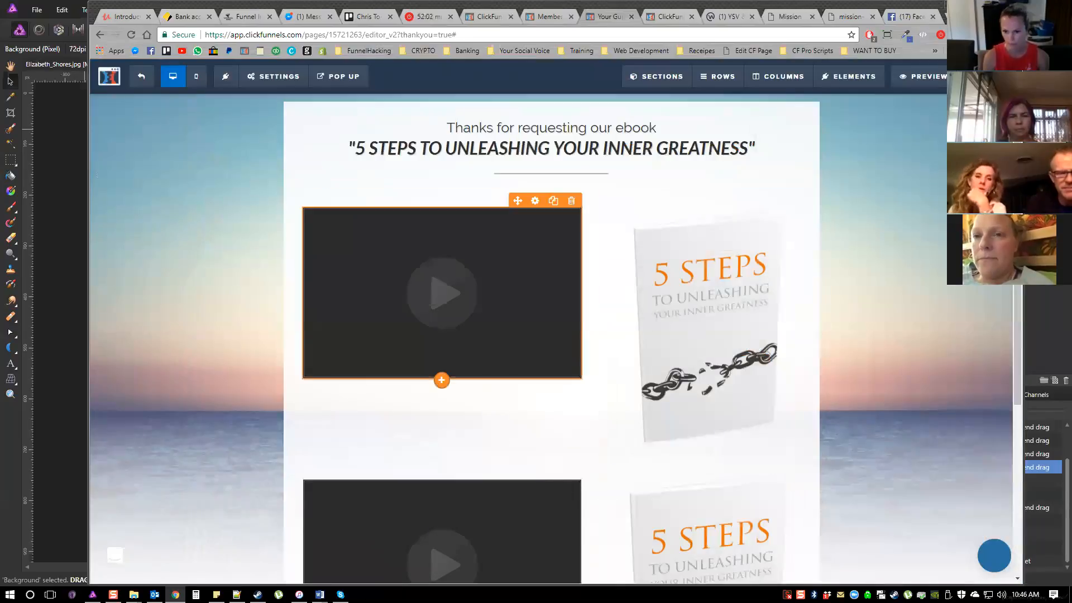
pyautogui.click(442, 380)
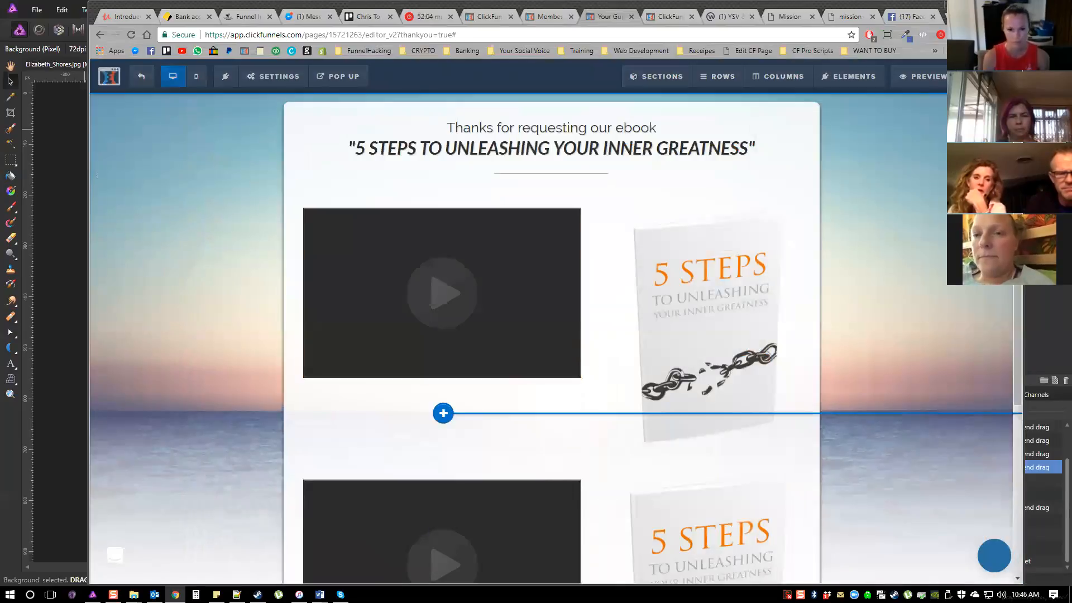
pyautogui.scroll(-3, 887, 313)
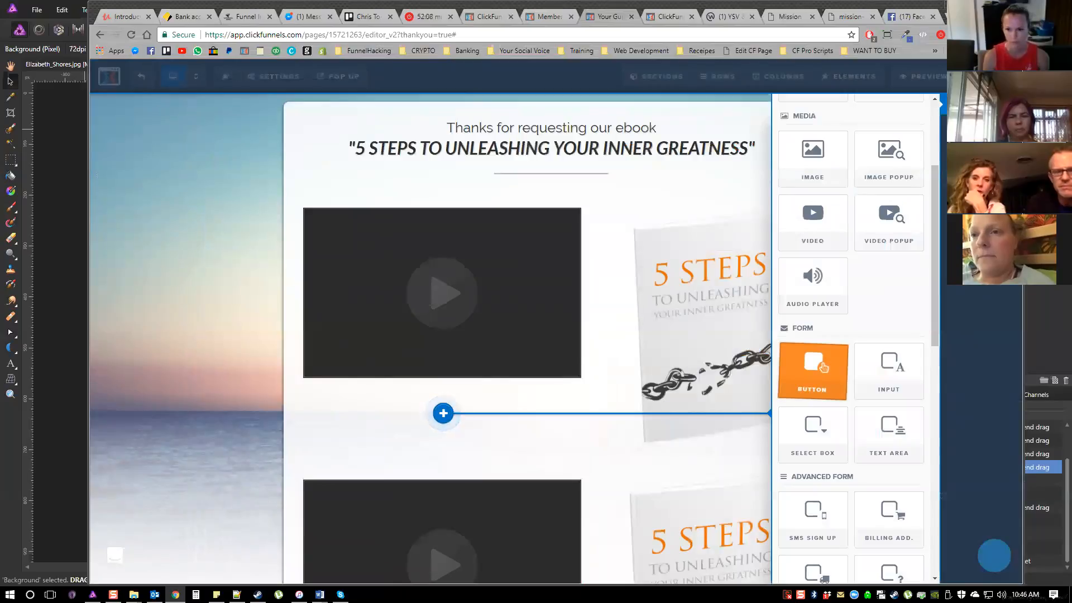
pyautogui.click(823, 367)
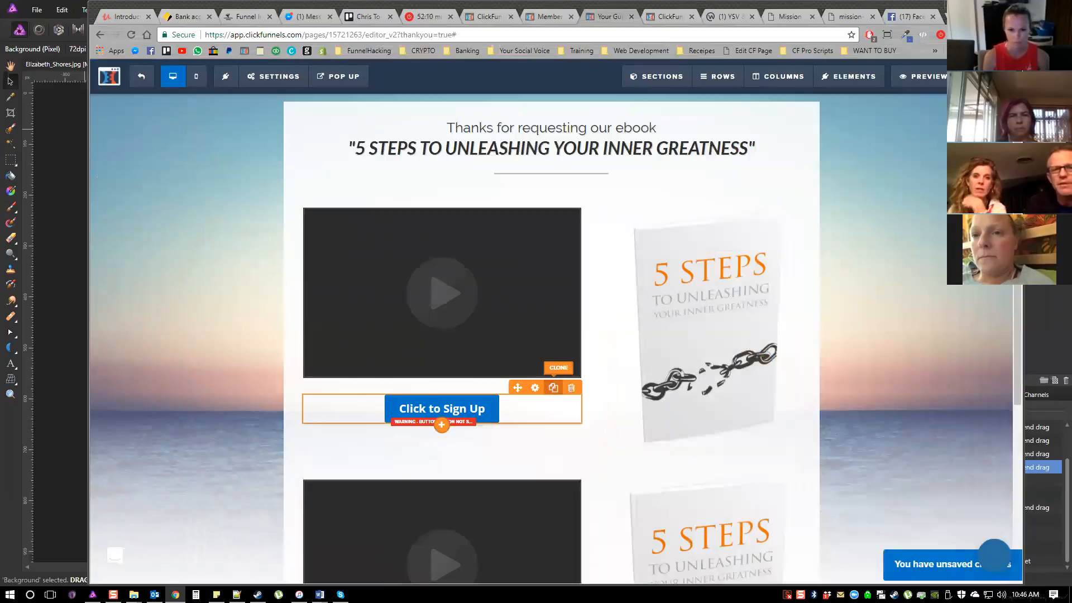
# Set the Click to Sign Up button's corners to 15px in its custom style
pyautogui.scroll(-2, 527, 310)
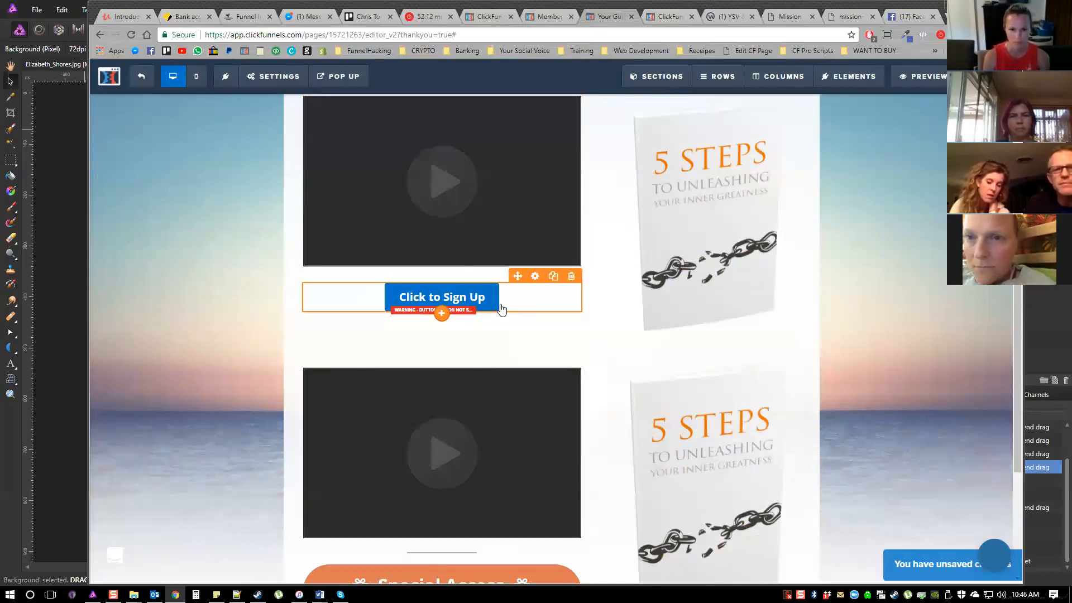
pyautogui.click(474, 286)
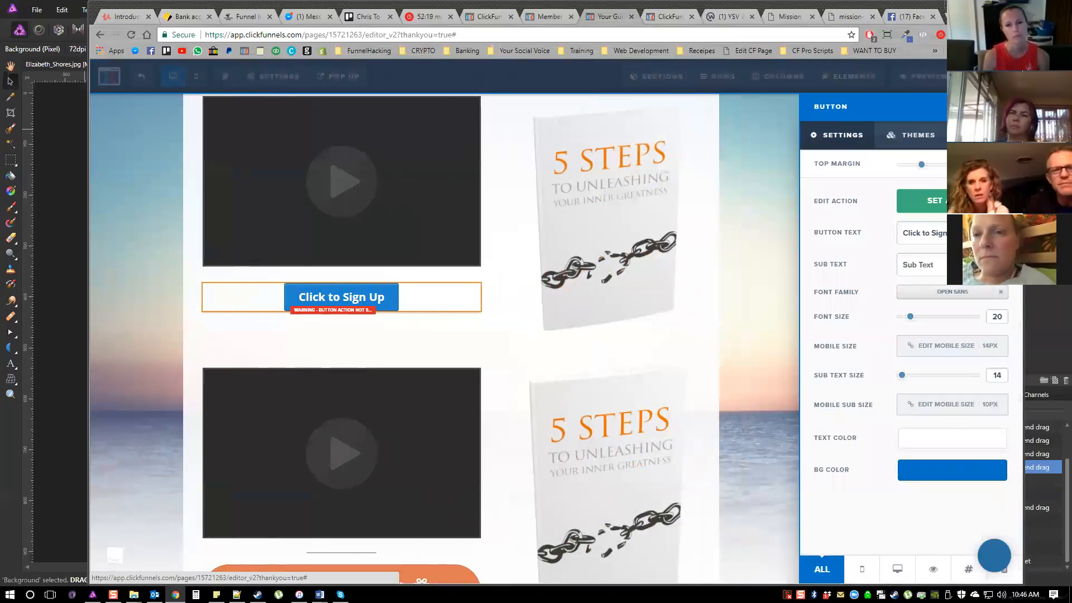
pyautogui.tripleClick(924, 233)
pyautogui.click(522, 282)
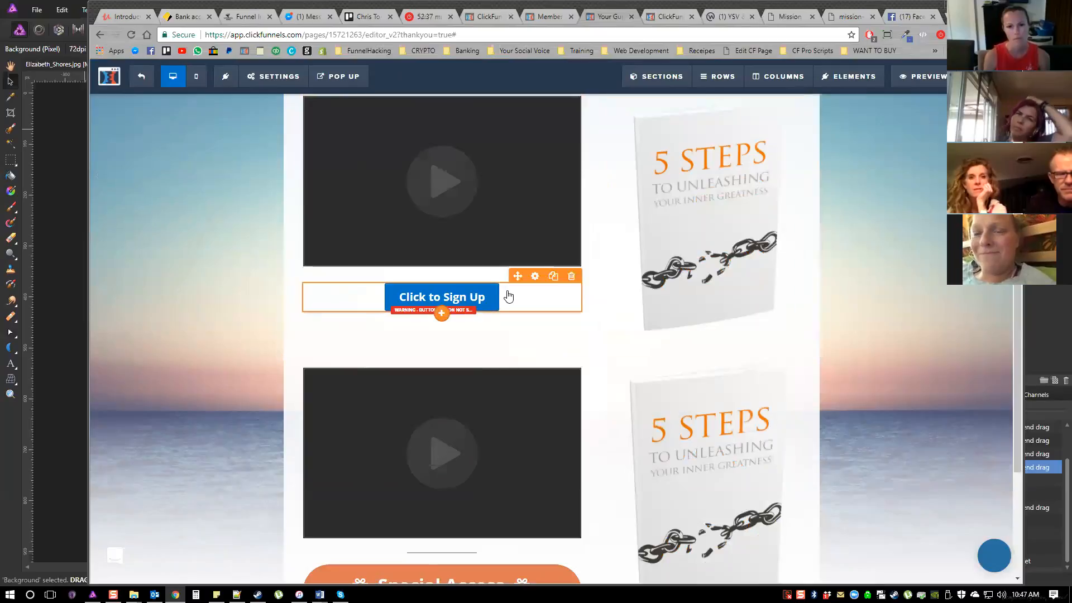
pyautogui.scroll(-3, 493, 219)
pyautogui.scroll(1, 493, 193)
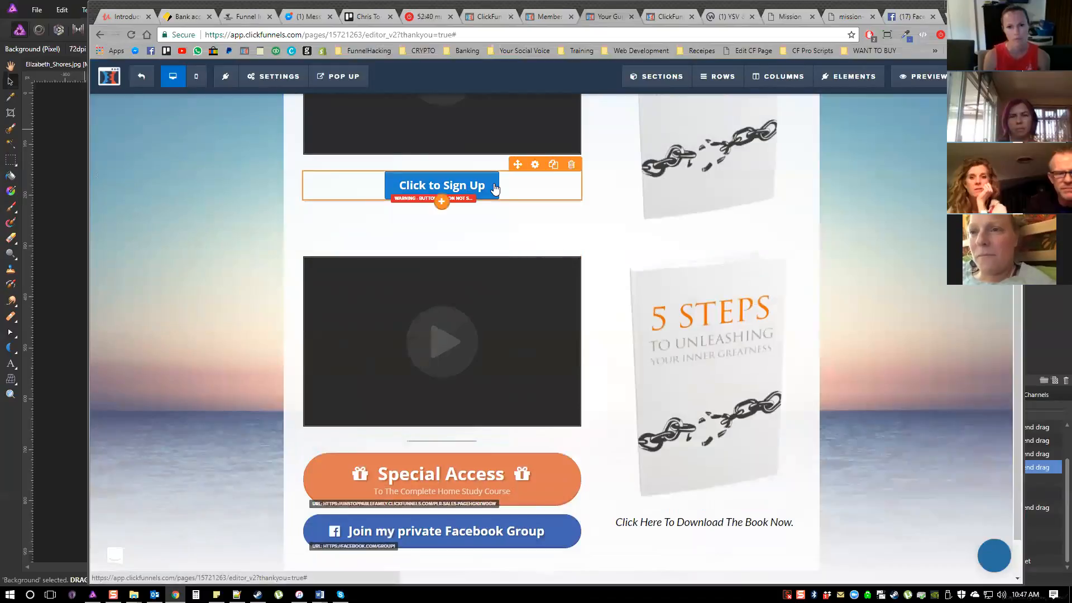
pyautogui.click(558, 222)
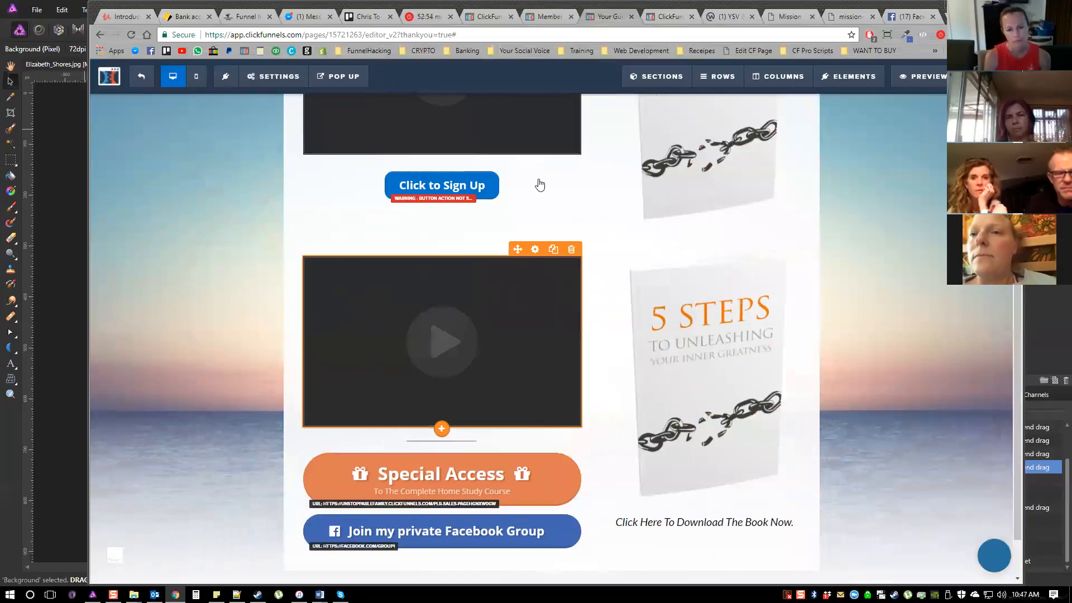
pyautogui.click(539, 184)
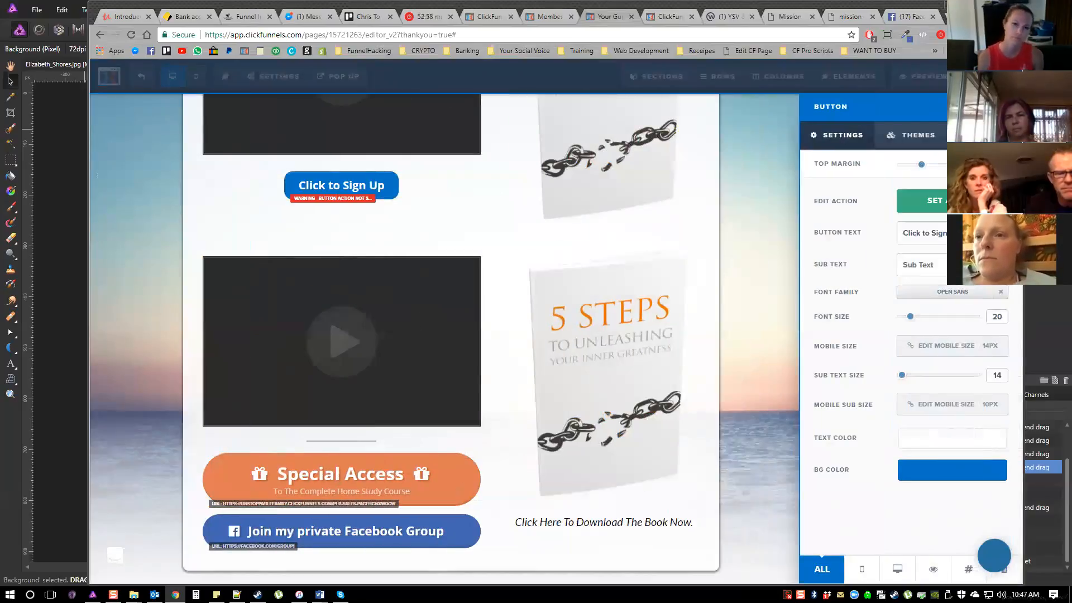
pyautogui.click(985, 135)
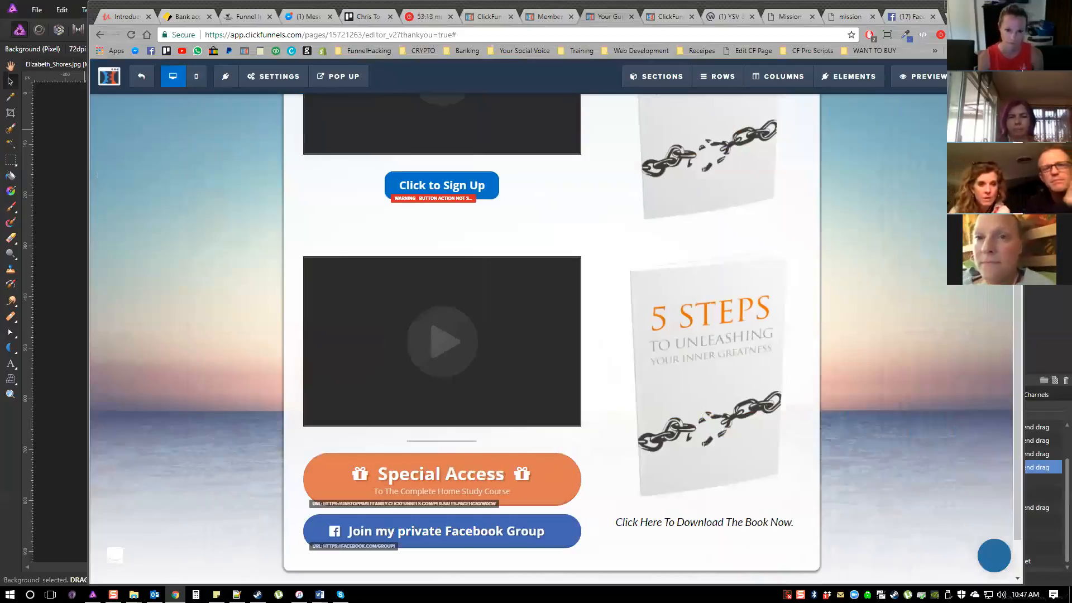
# Open the PLR Sales Page of the sales and membership funnel in the page editor
pyautogui.hotkey('ctrl', 'Tab')
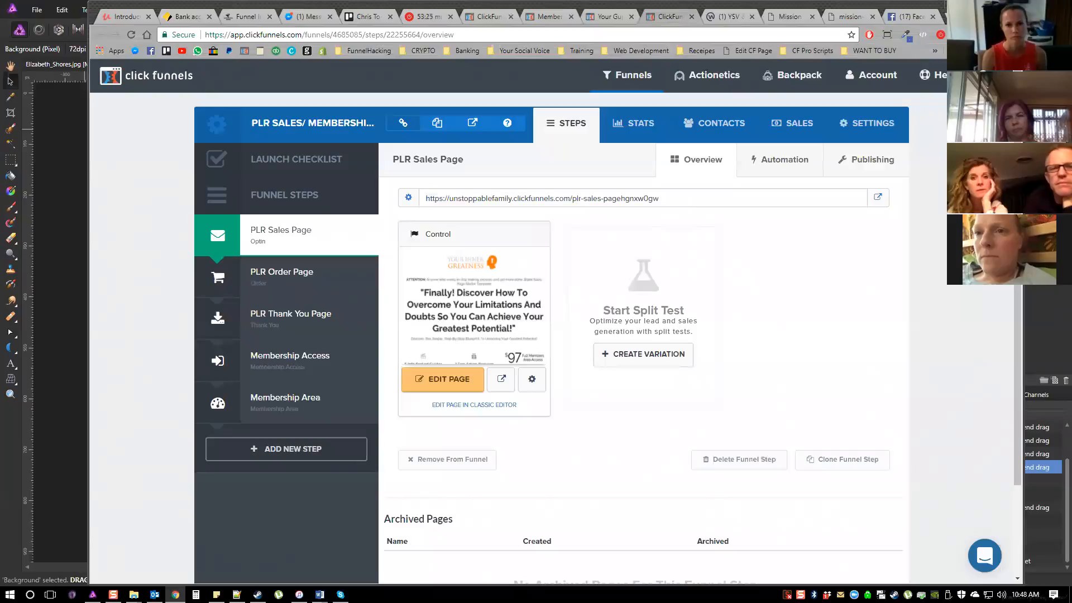
pyautogui.click(443, 379)
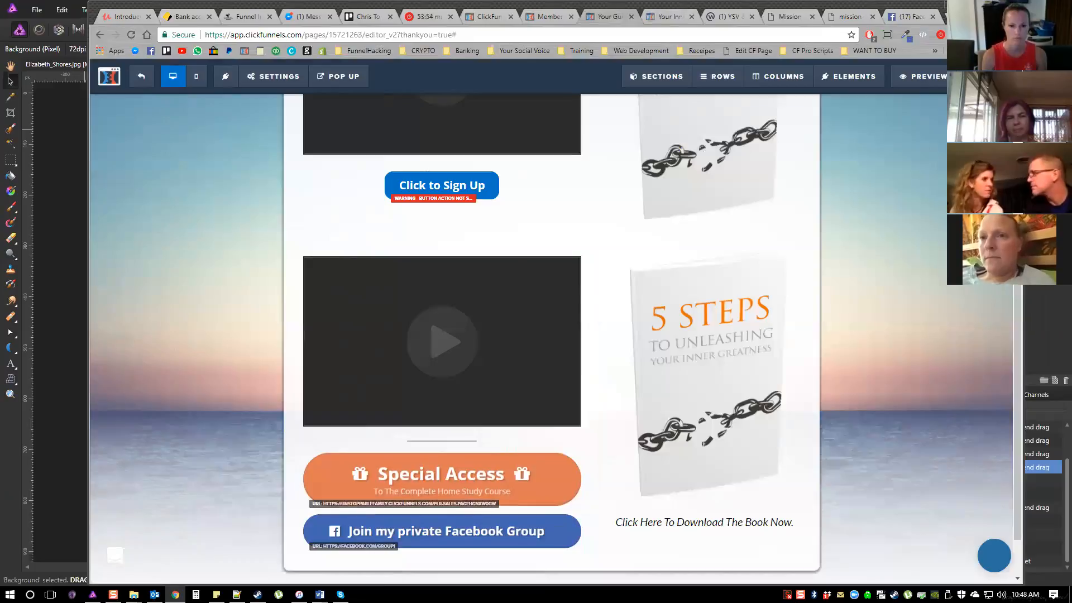
pyautogui.click(669, 17)
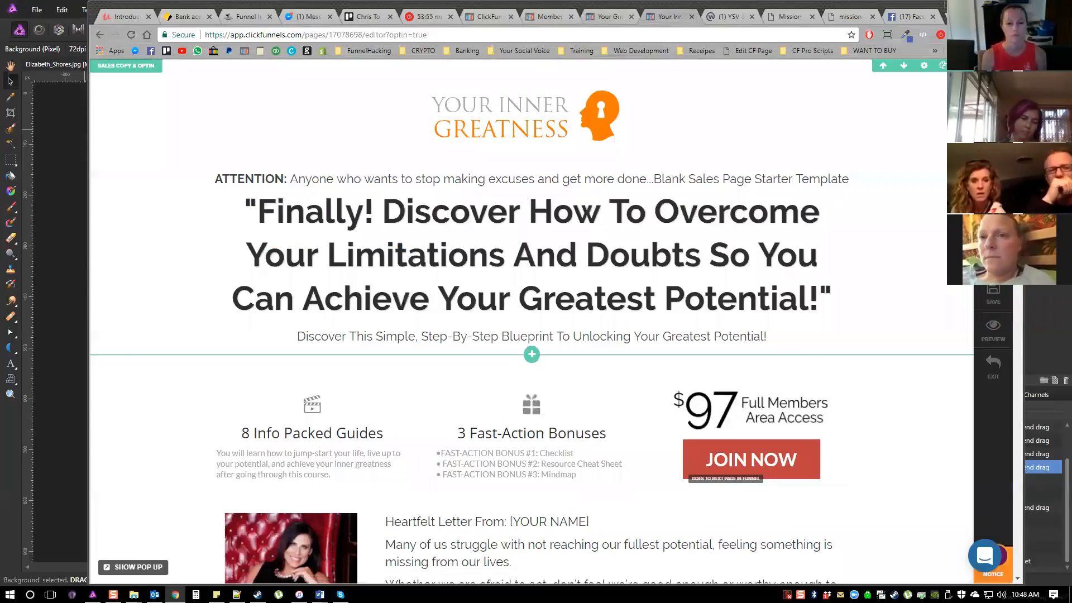
# Try the Pill Button style on the sales page's JOIN NOW button and leave the editor without saving
pyautogui.scroll(-2, 530, 321)
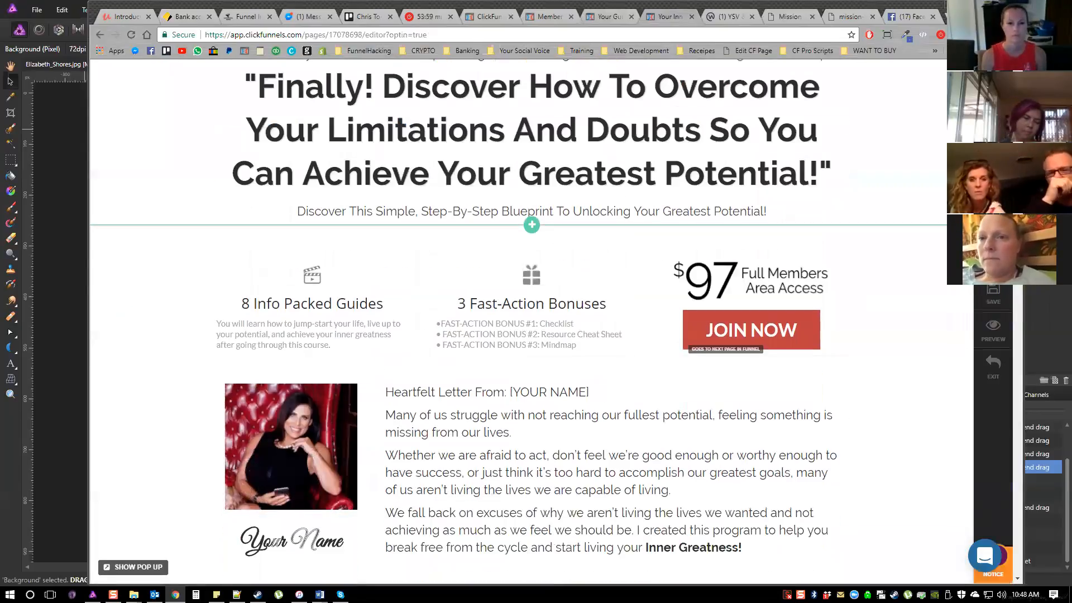
pyautogui.scroll(1, 748, 335)
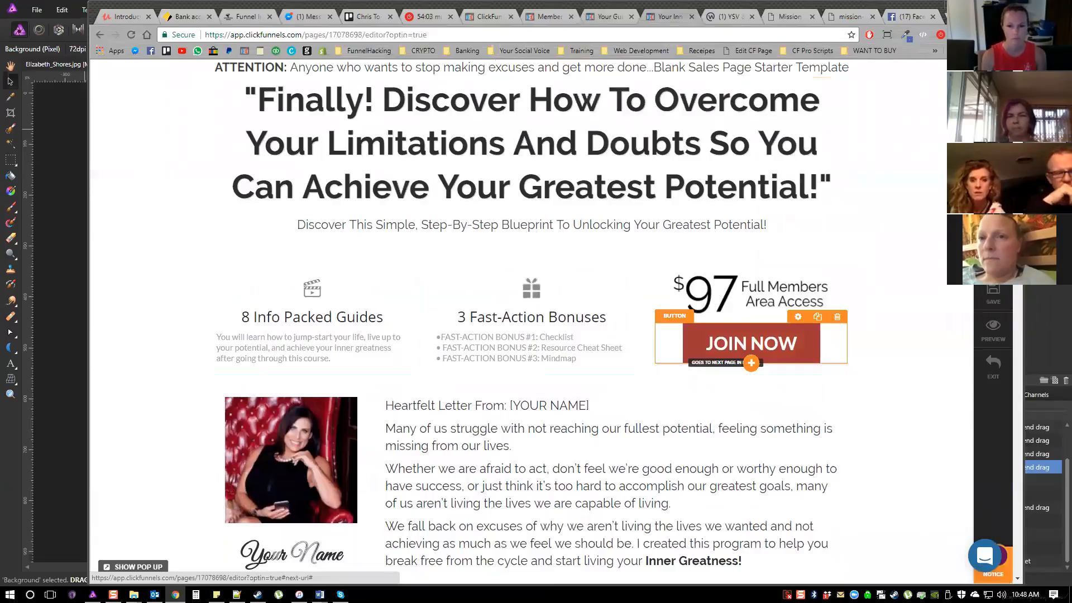
pyautogui.click(756, 342)
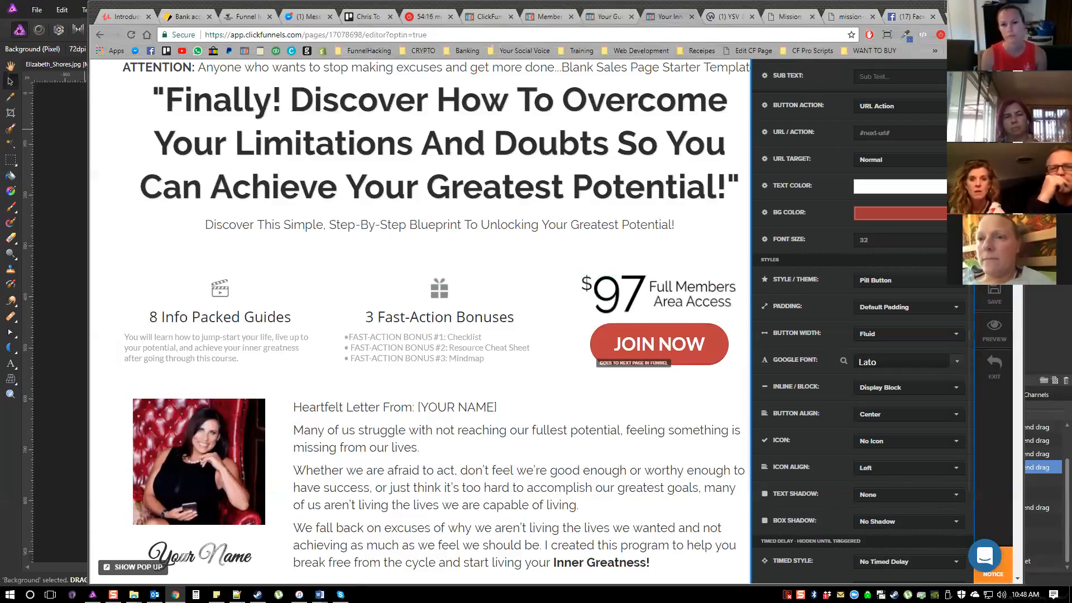
pyautogui.click(690, 402)
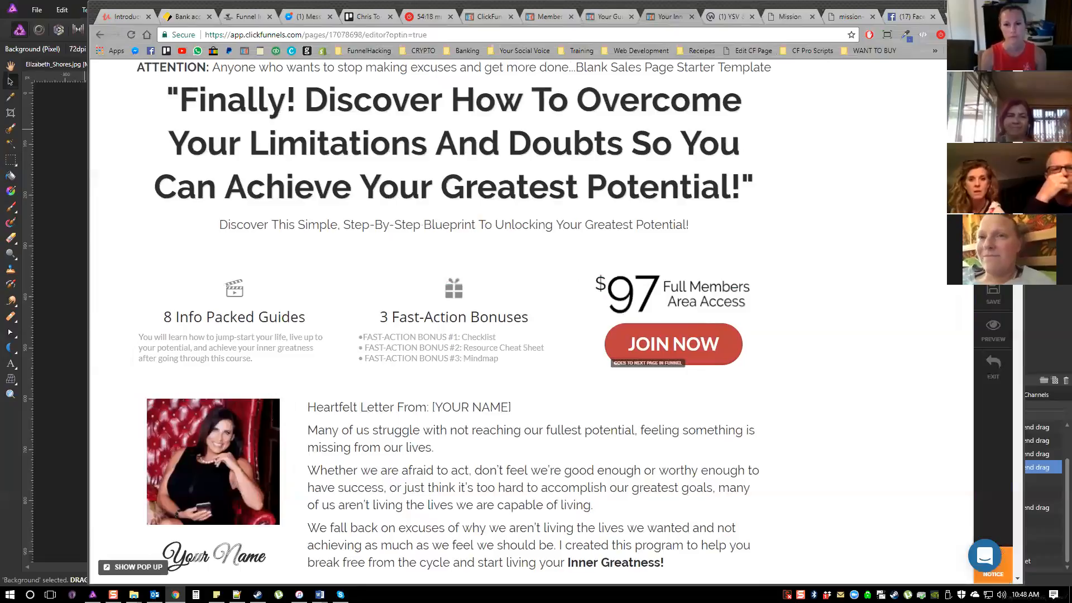
pyautogui.click(993, 367)
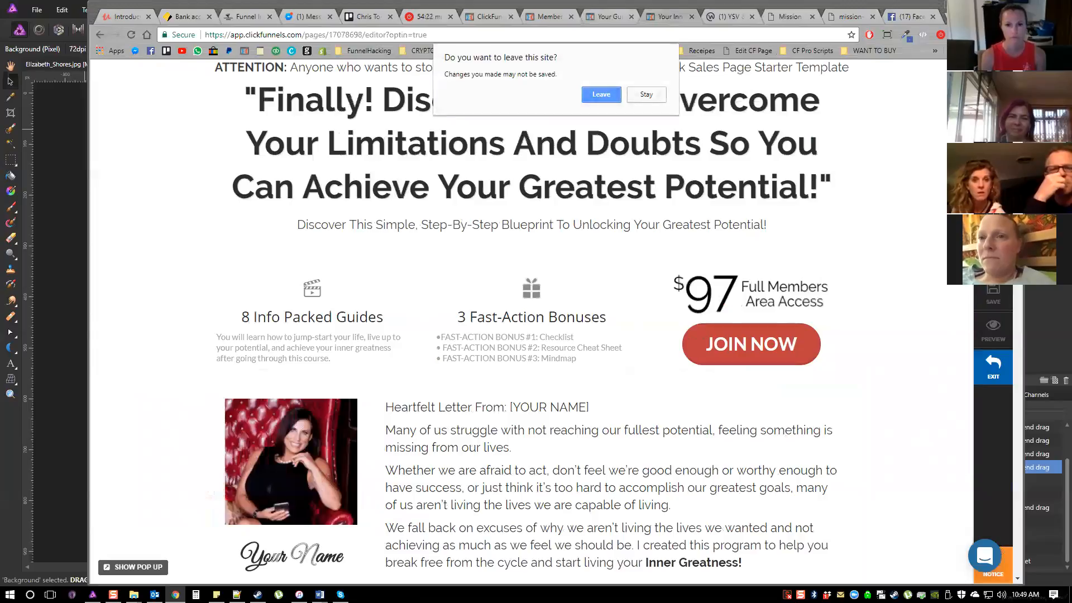
pyautogui.click(601, 94)
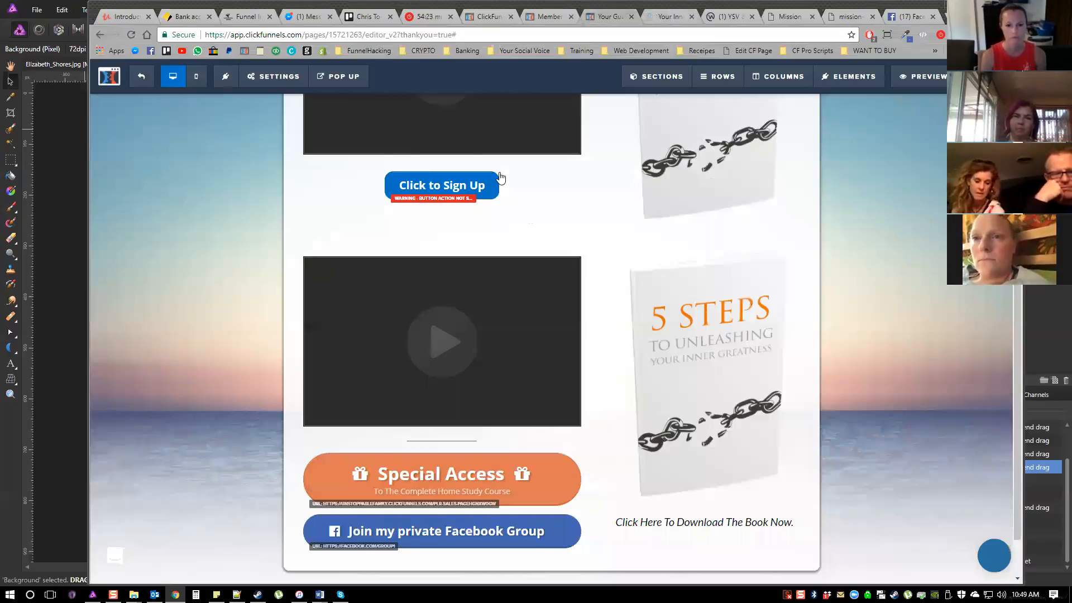
# Examine the Click to Sign Up button's advanced style options, including spacing, corners, border, shadow and icons
pyautogui.scroll(3, 500, 178)
pyautogui.scroll(-2, 500, 178)
pyautogui.scroll(-2, 500, 178)
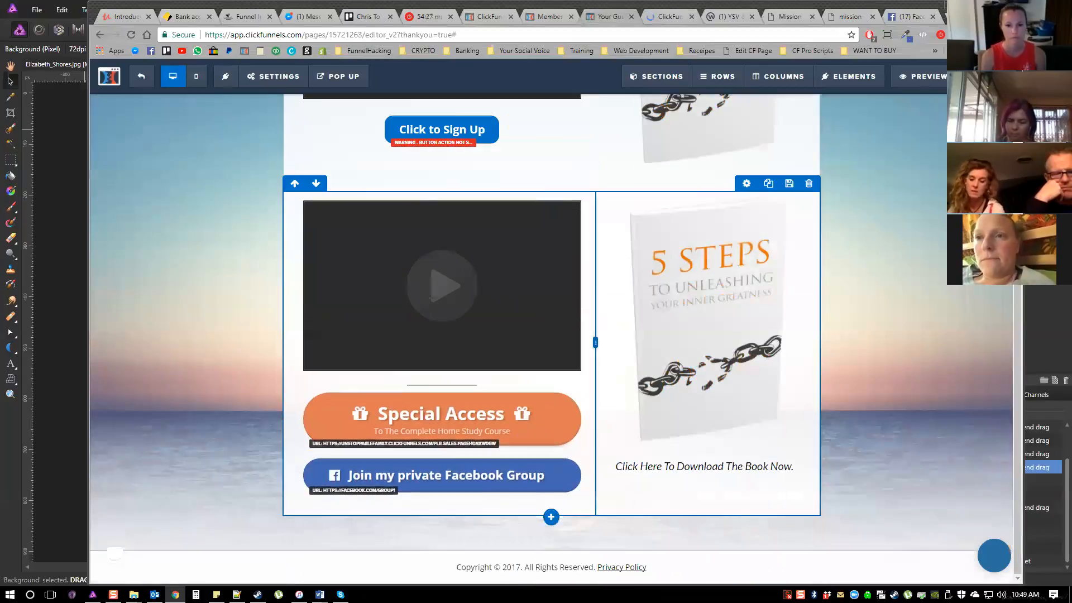
pyautogui.click(502, 420)
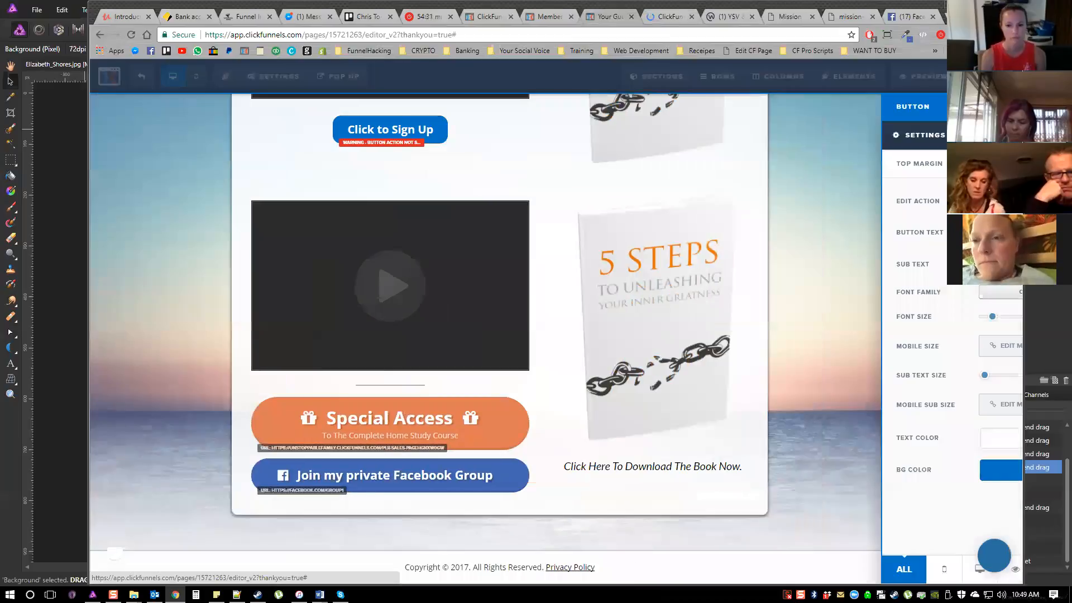
pyautogui.click(987, 135)
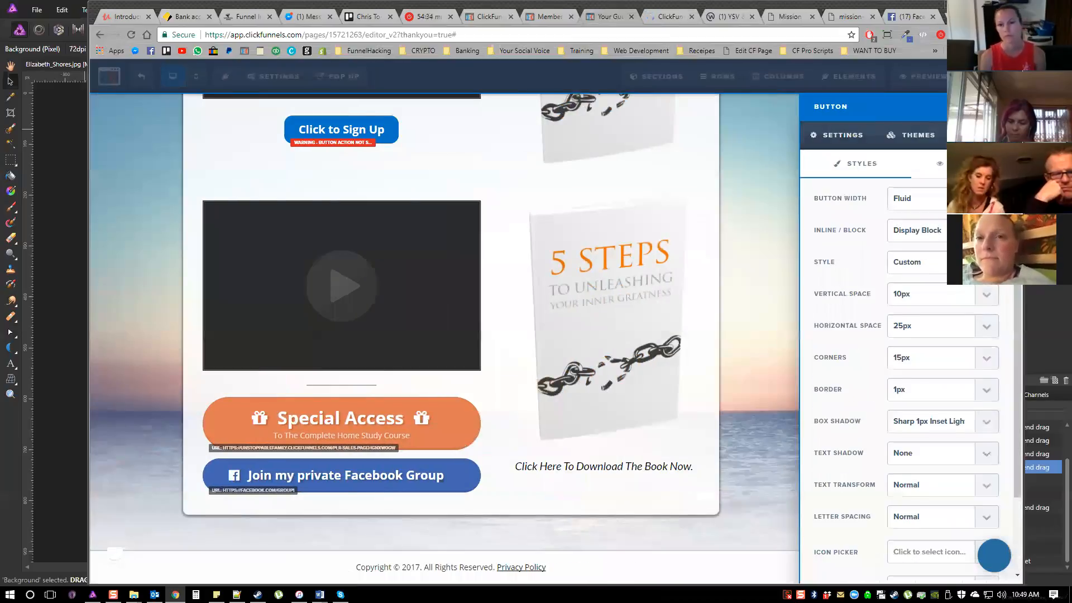
pyautogui.scroll(-2, 915, 380)
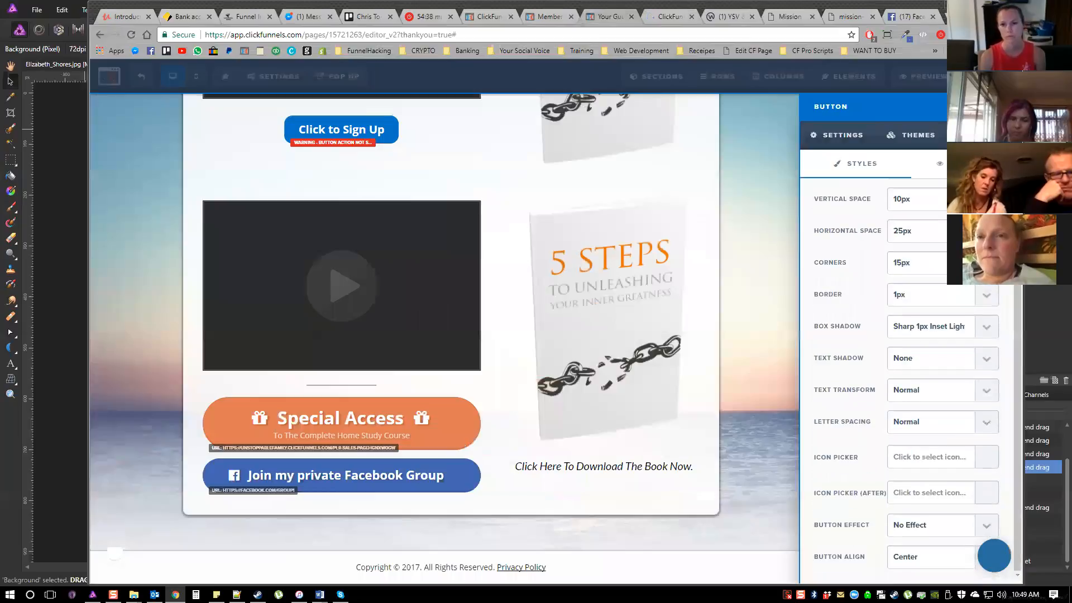
pyautogui.scroll(2, 916, 380)
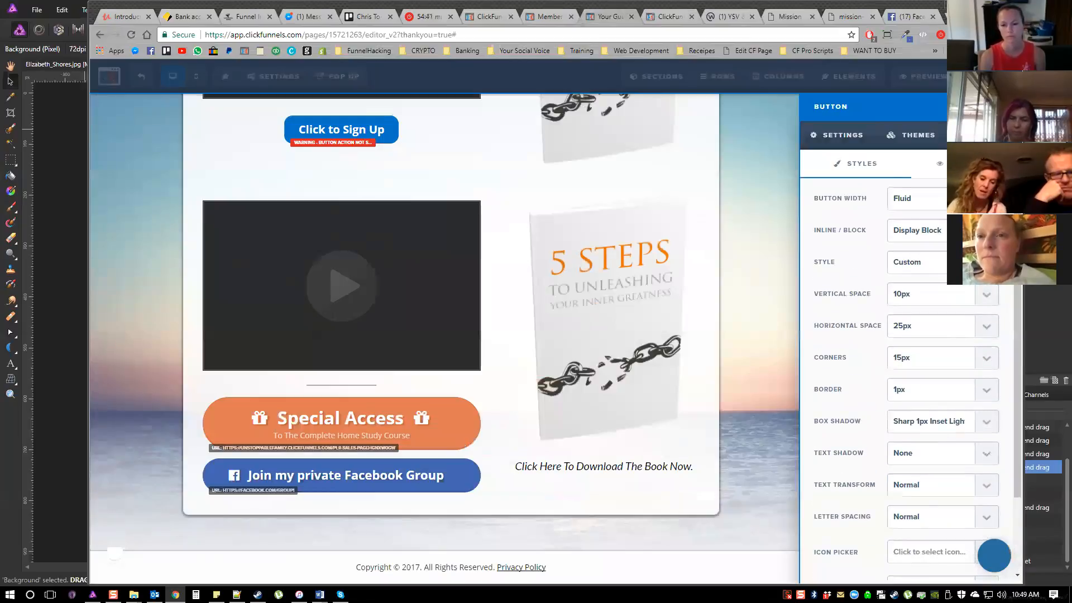
pyautogui.click(503, 402)
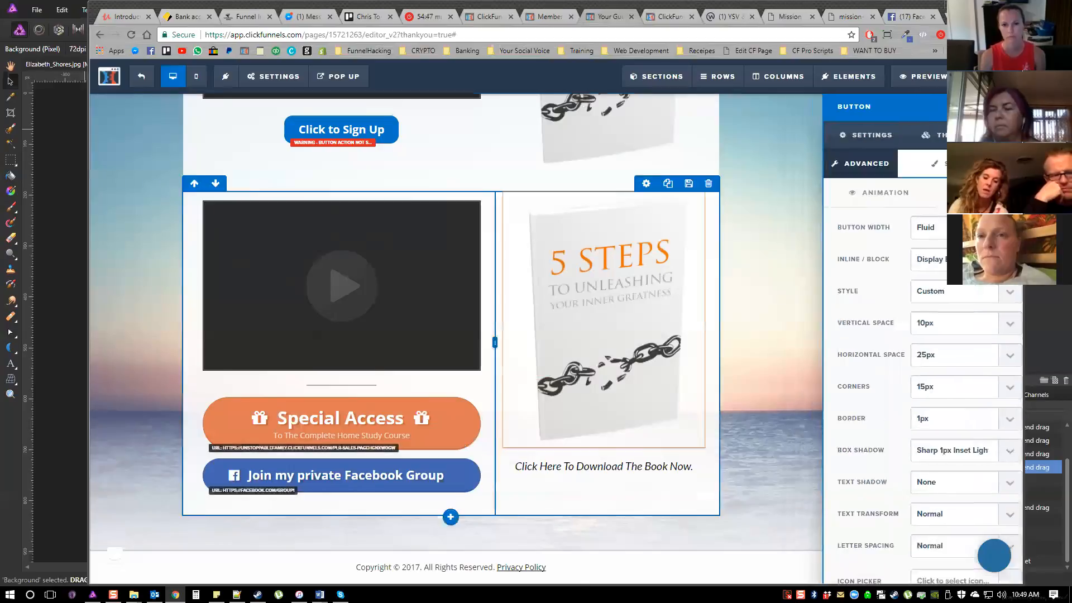
# Clone the Special Access button on the Thank You page and delete the copy
pyautogui.click(553, 389)
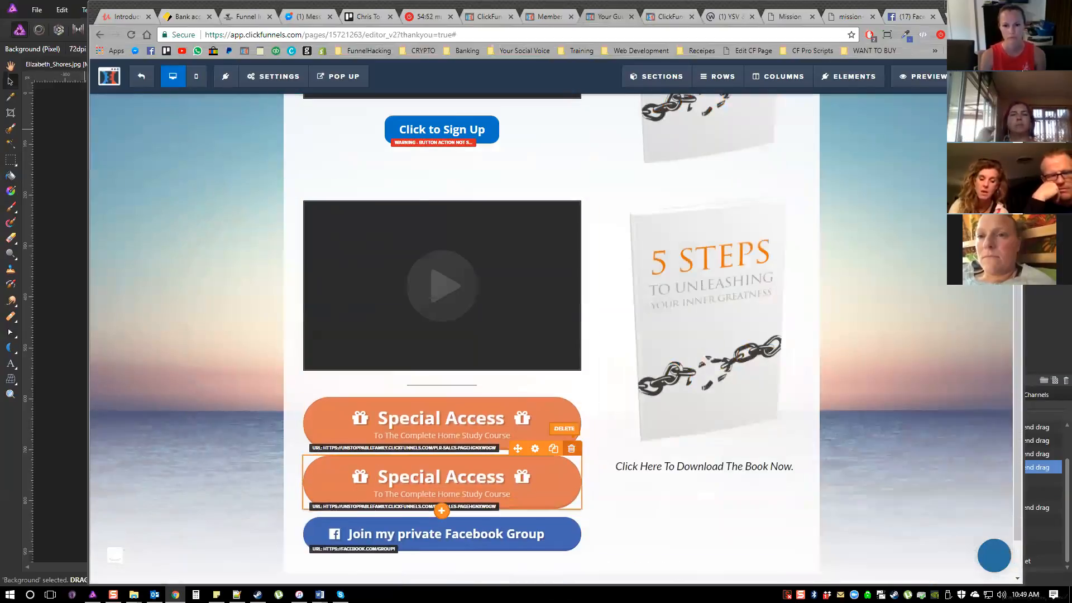
pyautogui.click(571, 448)
pyautogui.press('Return')
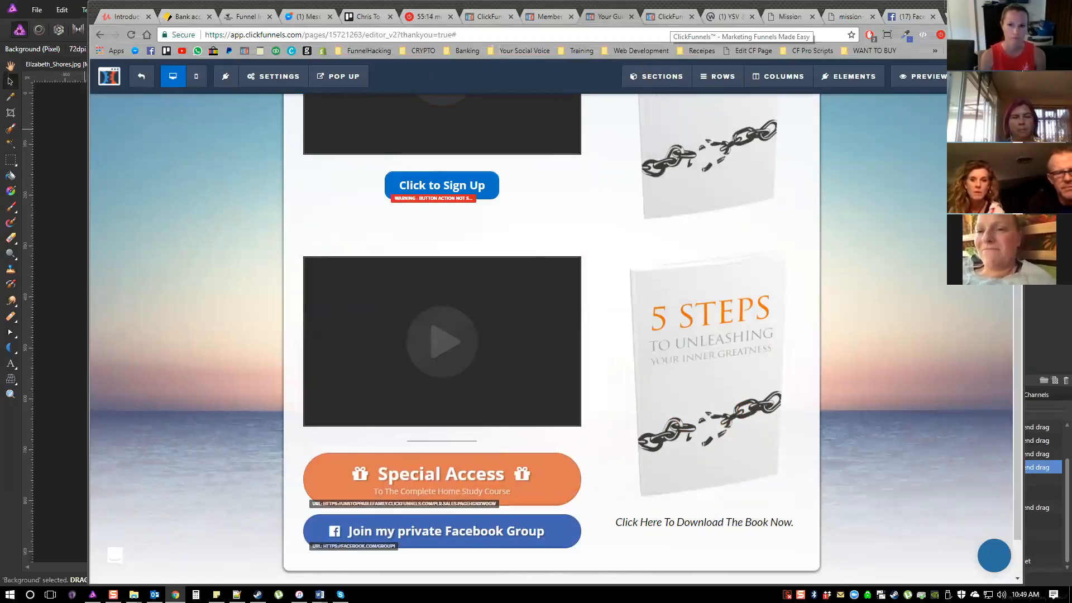
pyautogui.click(669, 18)
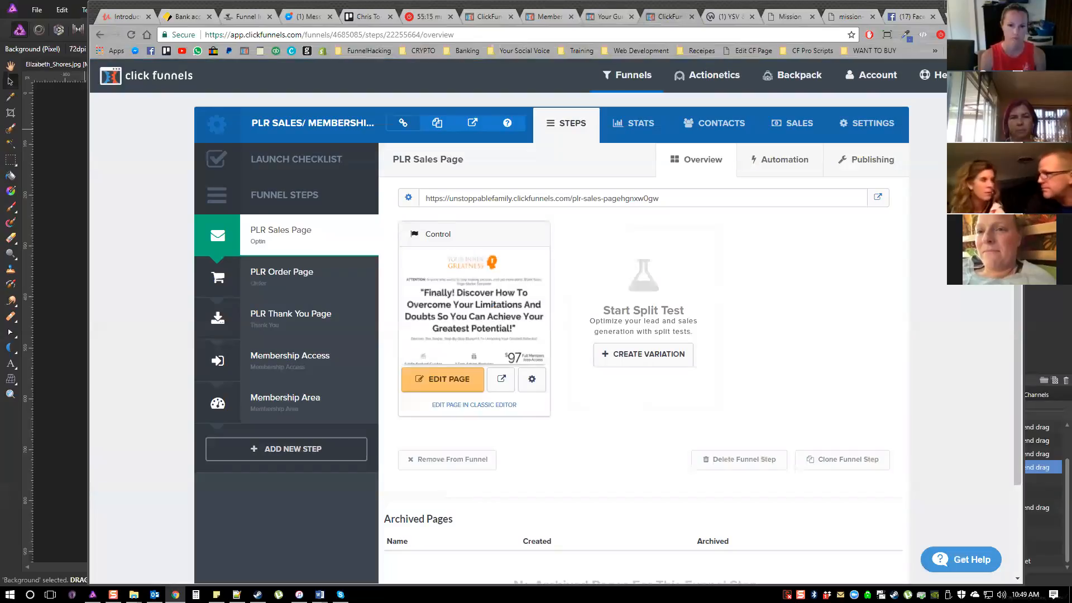
pyautogui.click(610, 17)
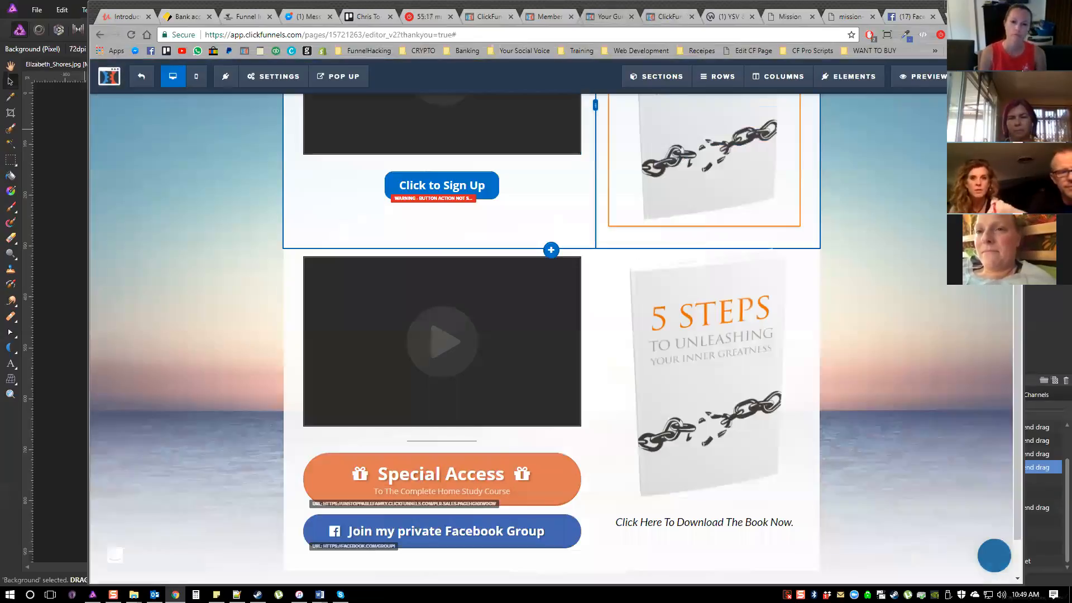
pyautogui.scroll(4, 441, 335)
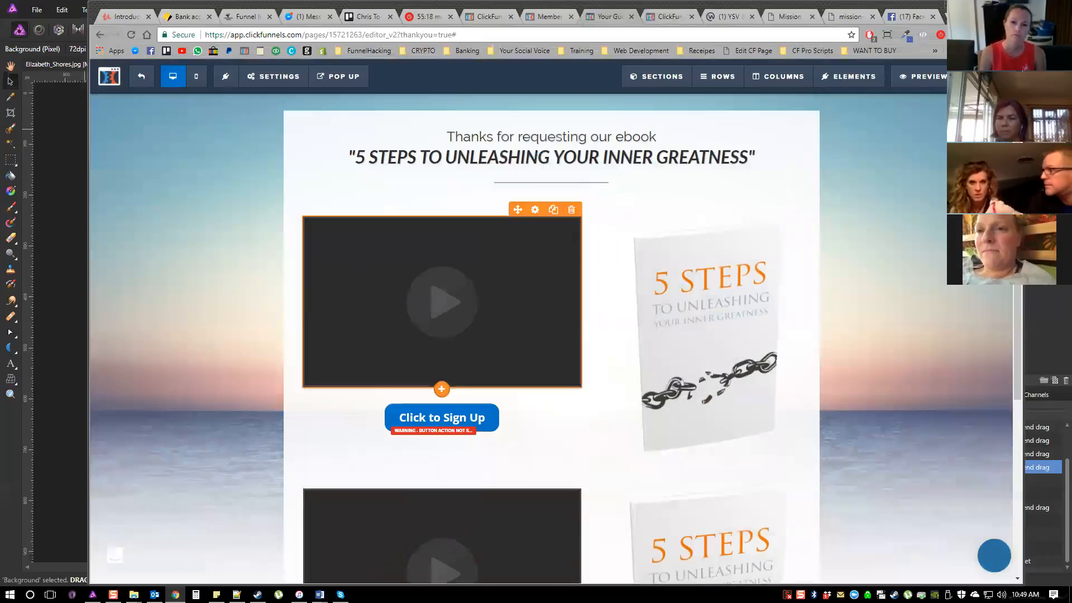
# Review the Thank You page's two video rows with their buttons and book images
pyautogui.scroll(-1, 551, 335)
pyautogui.scroll(1, 551, 335)
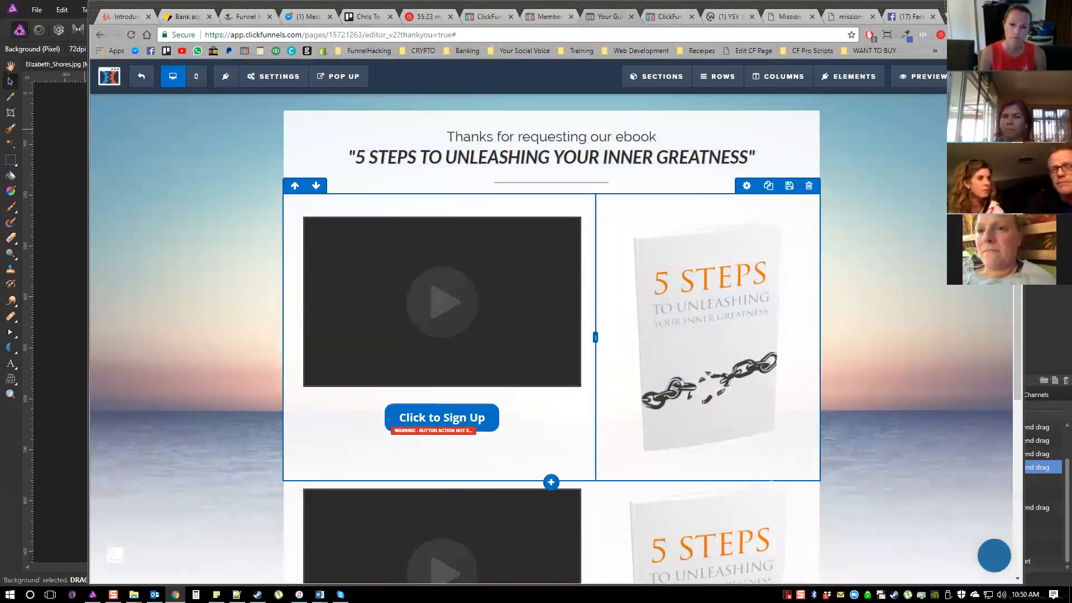
pyautogui.scroll(-4, 551, 334)
pyautogui.scroll(2, 551, 335)
pyautogui.scroll(-1, 551, 335)
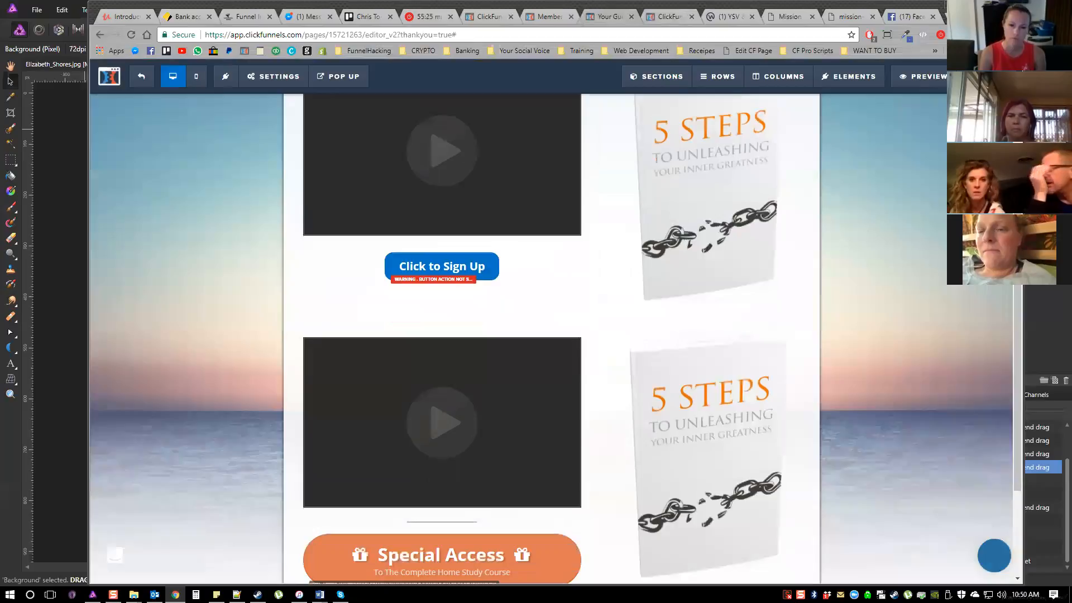
pyautogui.scroll(-2, 460, 242)
pyautogui.scroll(2, 459, 242)
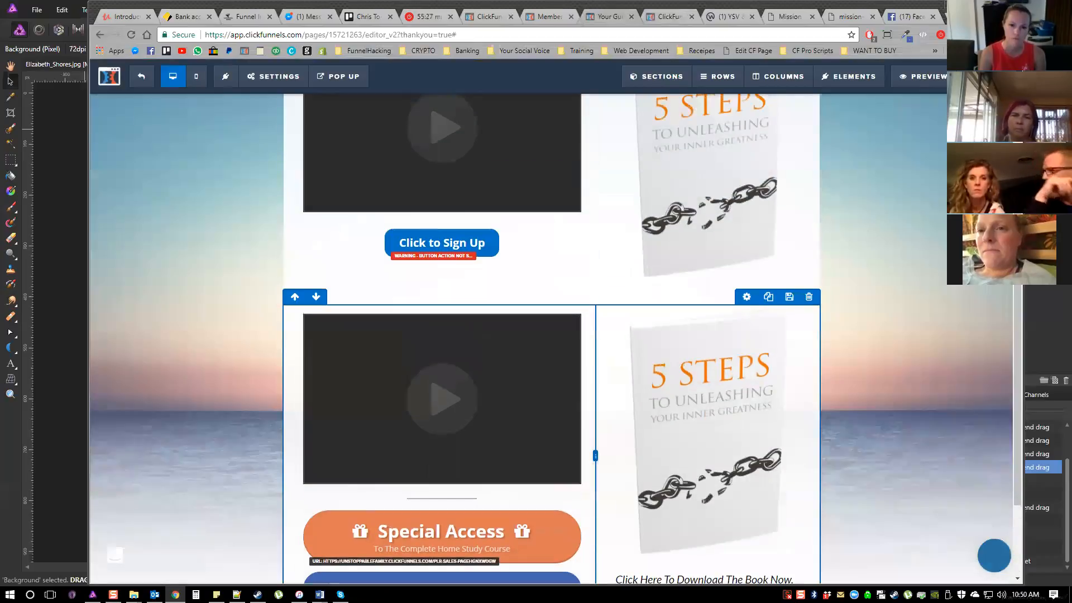
pyautogui.scroll(-2, 459, 241)
pyautogui.scroll(1, 459, 242)
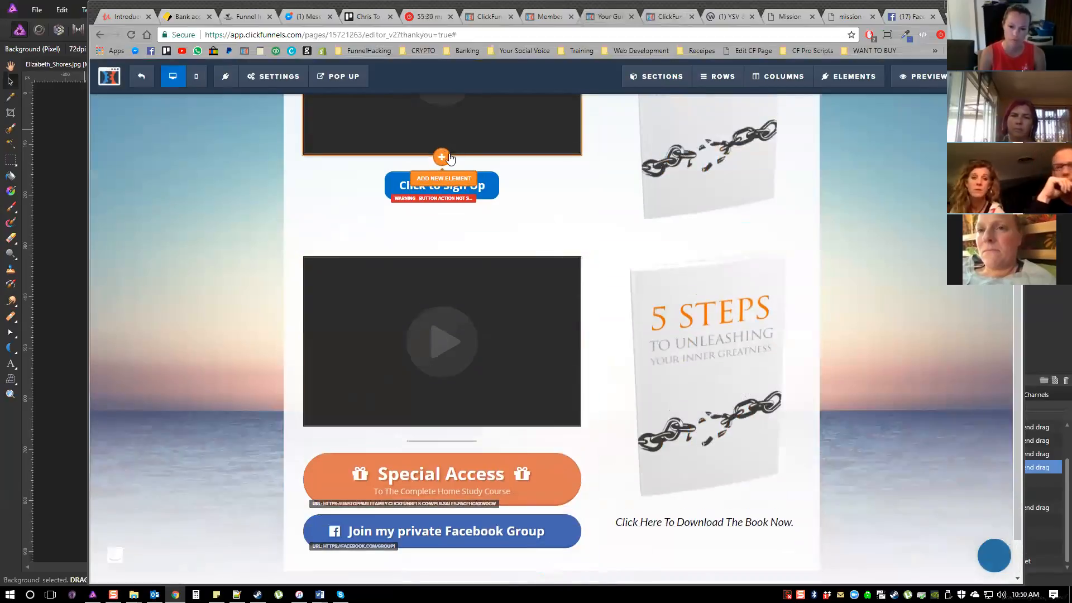
# Insert a divider between the upper video and the Click to Sign Up button
pyautogui.click(441, 157)
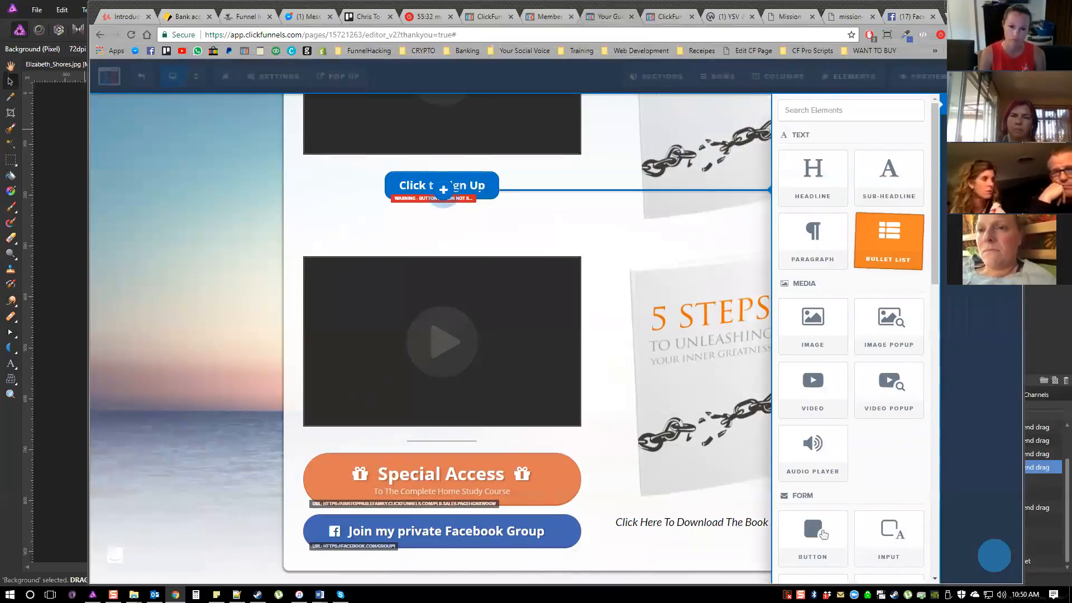
pyautogui.scroll(-9, 822, 311)
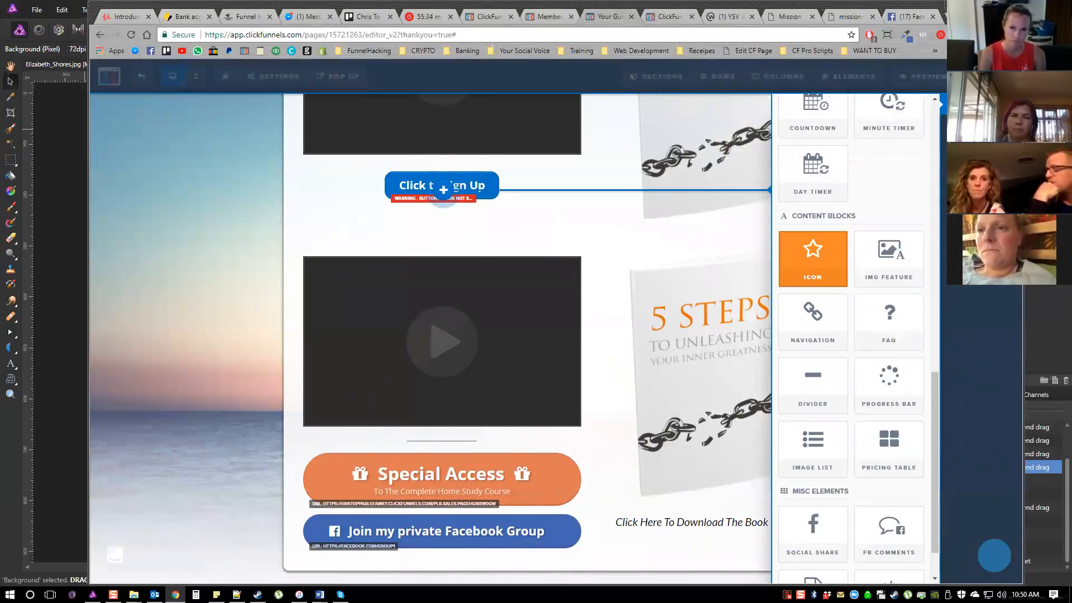
pyautogui.click(813, 385)
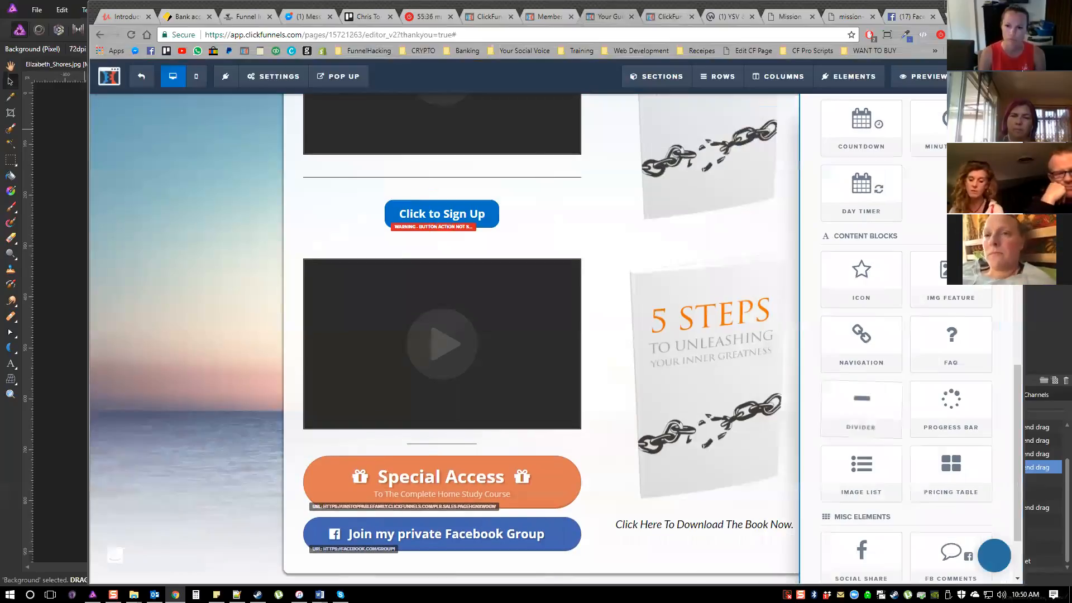
# Set the new divider's width to 25 Percent and its alignment to Center
pyautogui.click(535, 164)
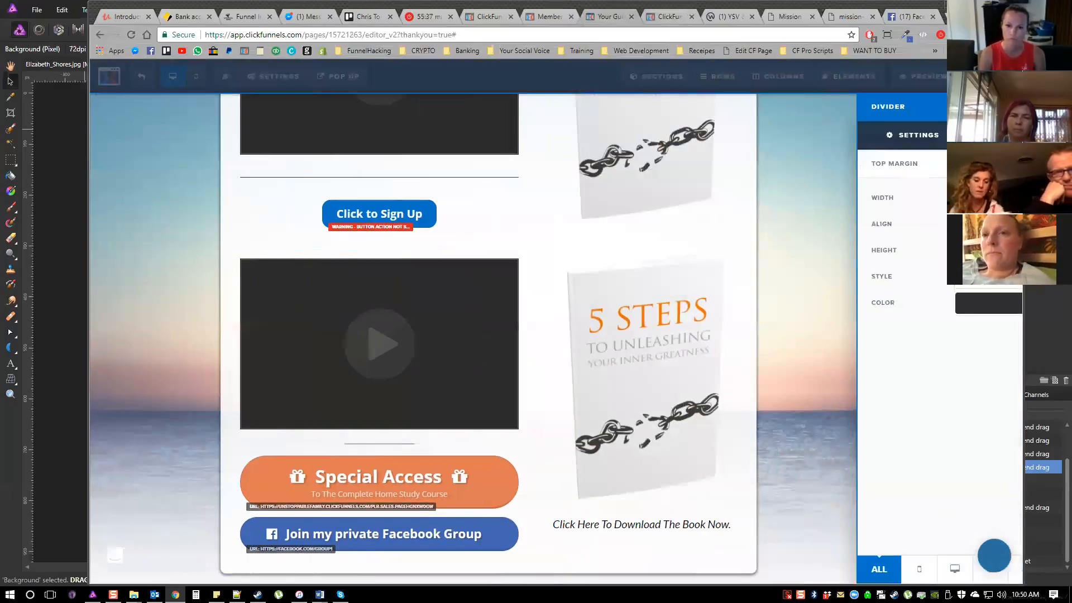
pyautogui.click(951, 198)
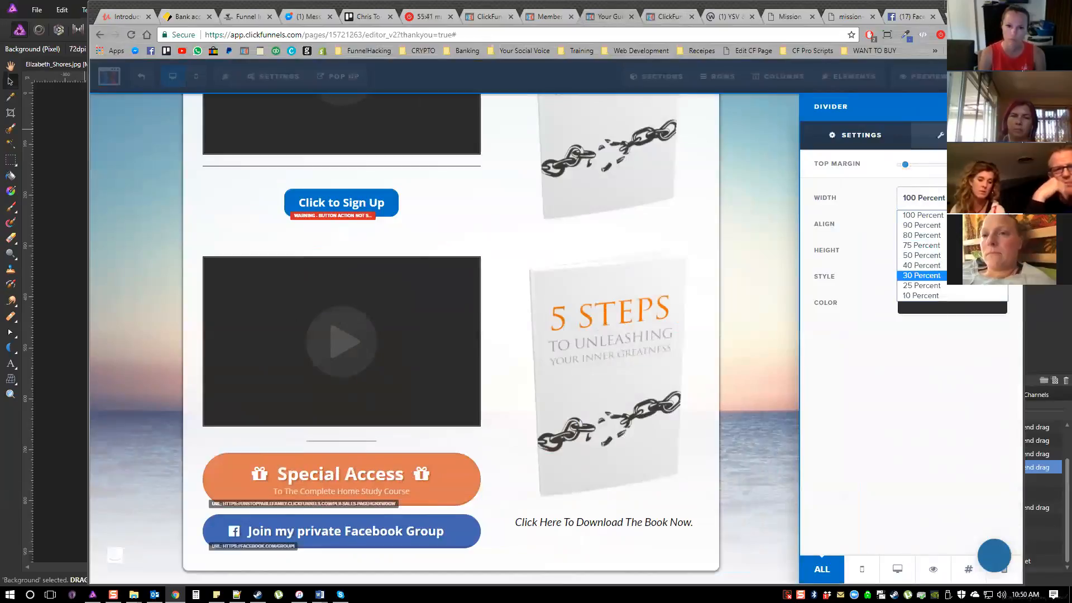
pyautogui.click(950, 296)
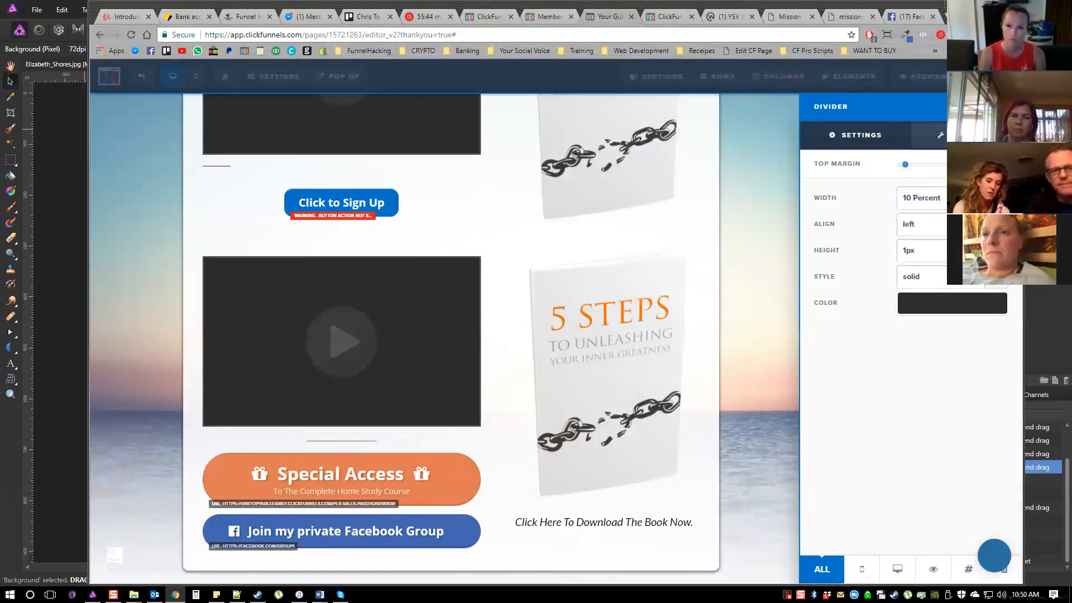
pyautogui.click(951, 199)
pyautogui.click(949, 286)
pyautogui.click(951, 224)
pyautogui.click(921, 249)
# Set the divider's height to 2px and lower its color opacity to 0.4
pyautogui.click(951, 250)
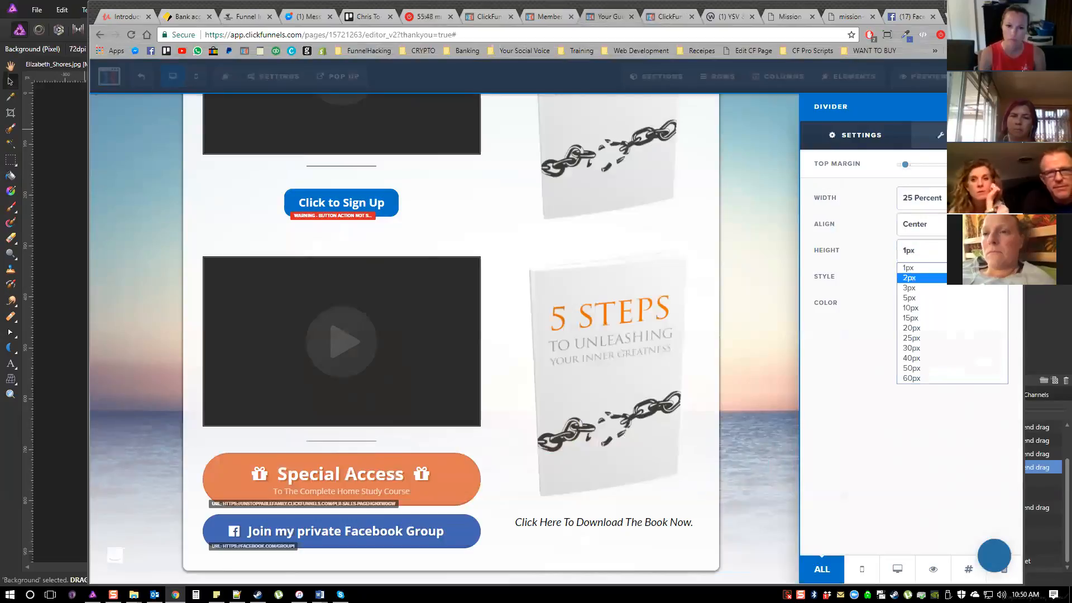
pyautogui.click(949, 285)
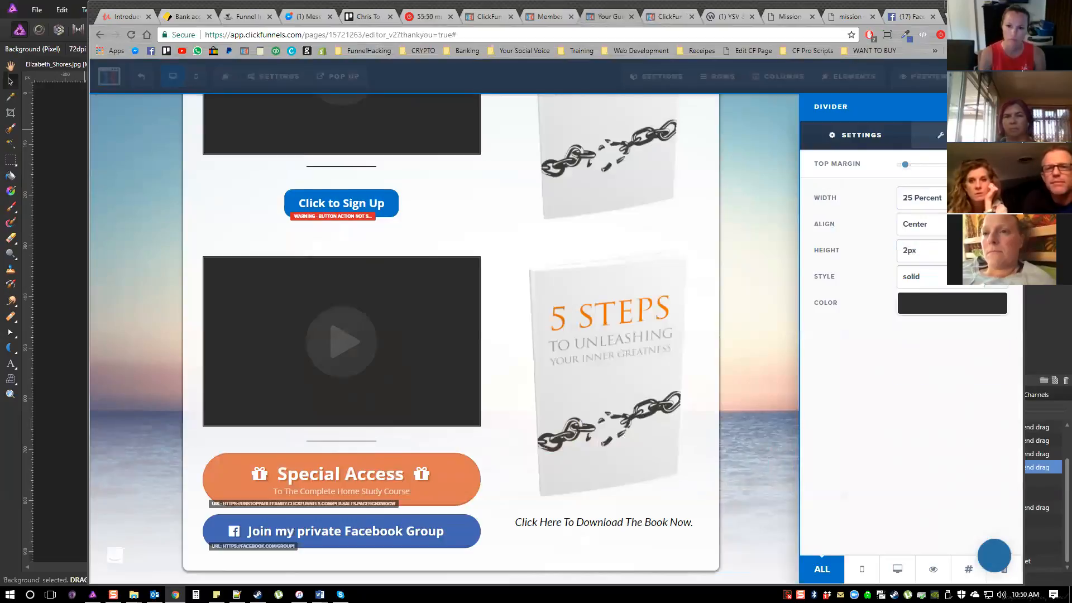
pyautogui.click(952, 303)
pyautogui.moveTo(999, 418); pyautogui.dragTo(944, 418)
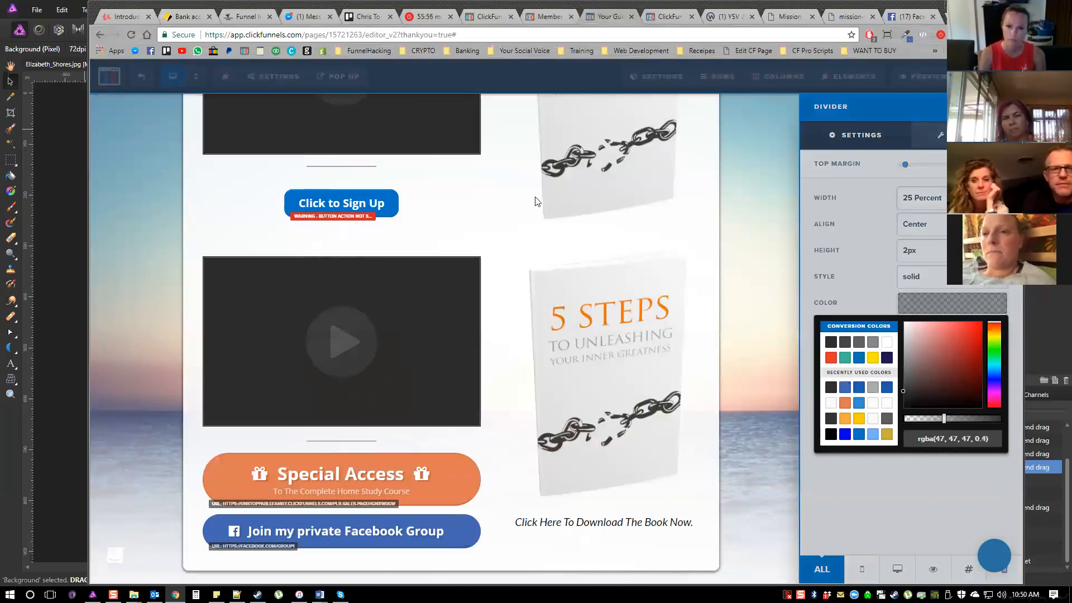
pyautogui.click(519, 184)
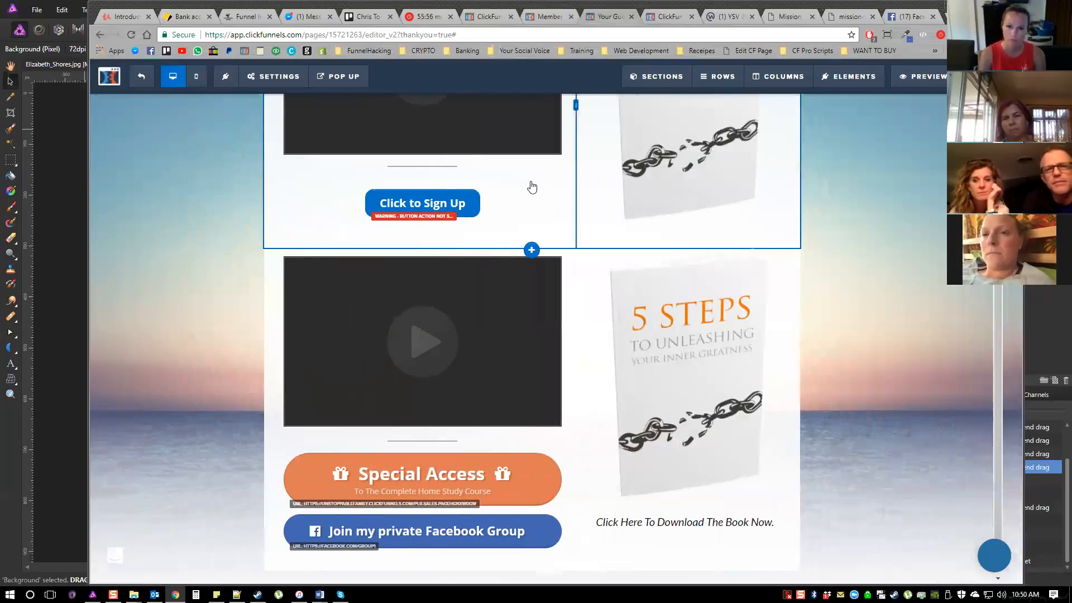
pyautogui.click(535, 182)
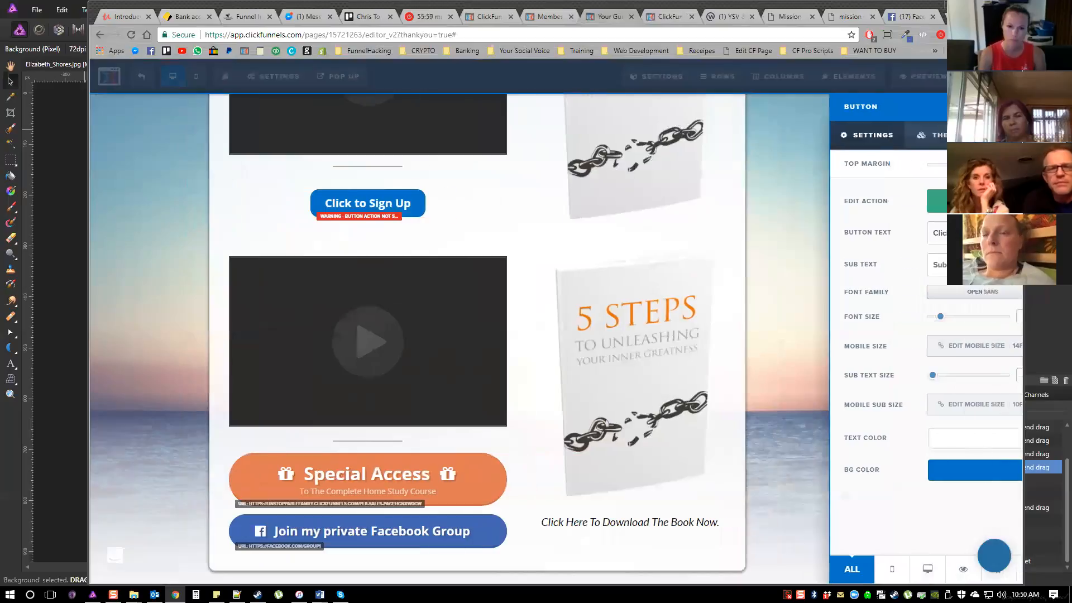
pyautogui.click(759, 224)
pyautogui.scroll(2, 759, 224)
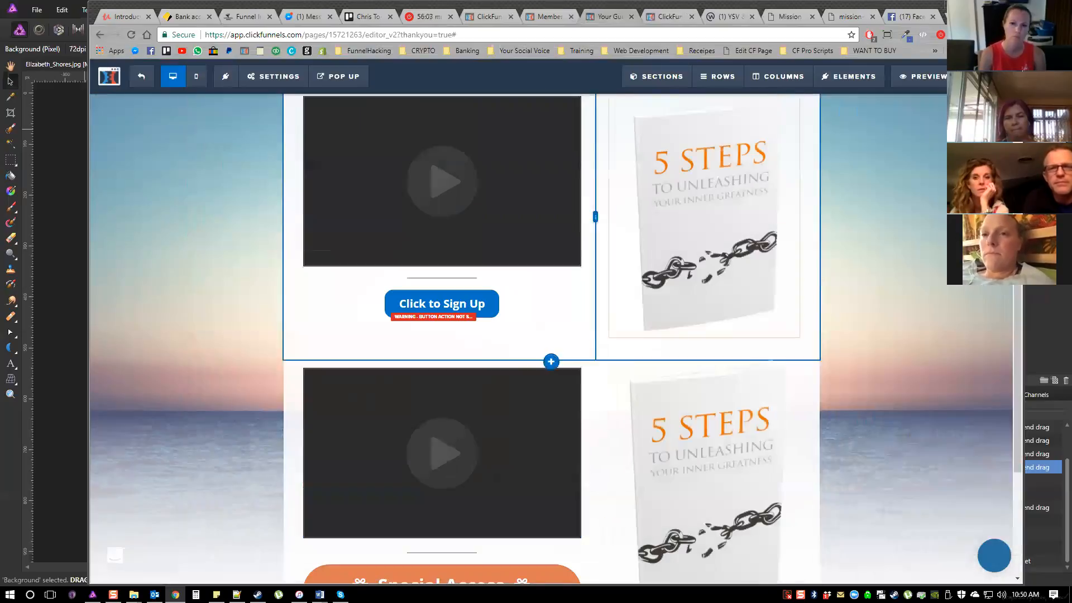
pyautogui.scroll(2, 782, 235)
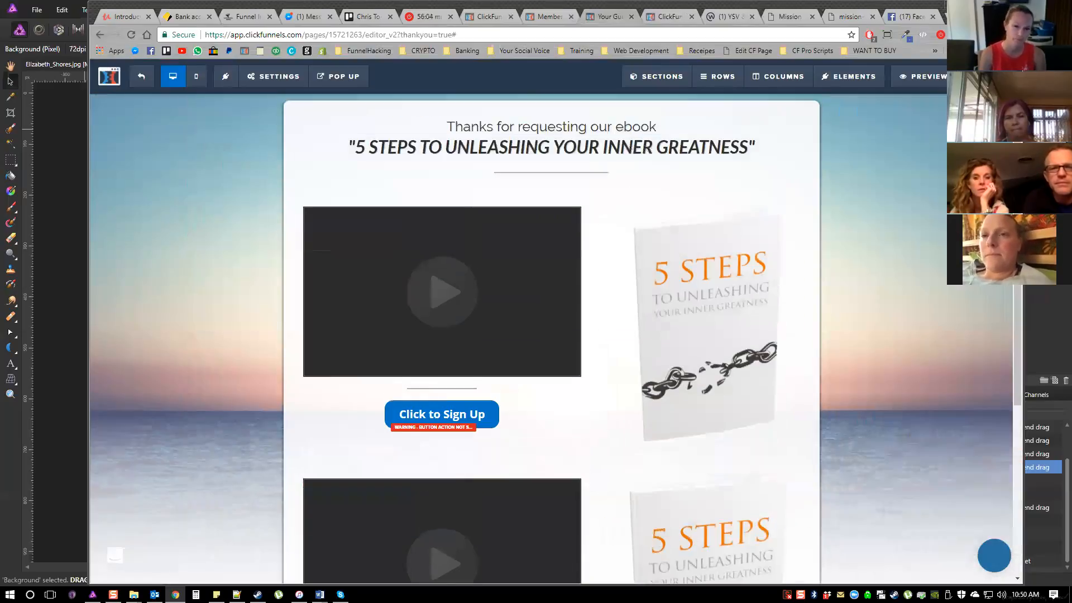
pyautogui.scroll(-4, 759, 224)
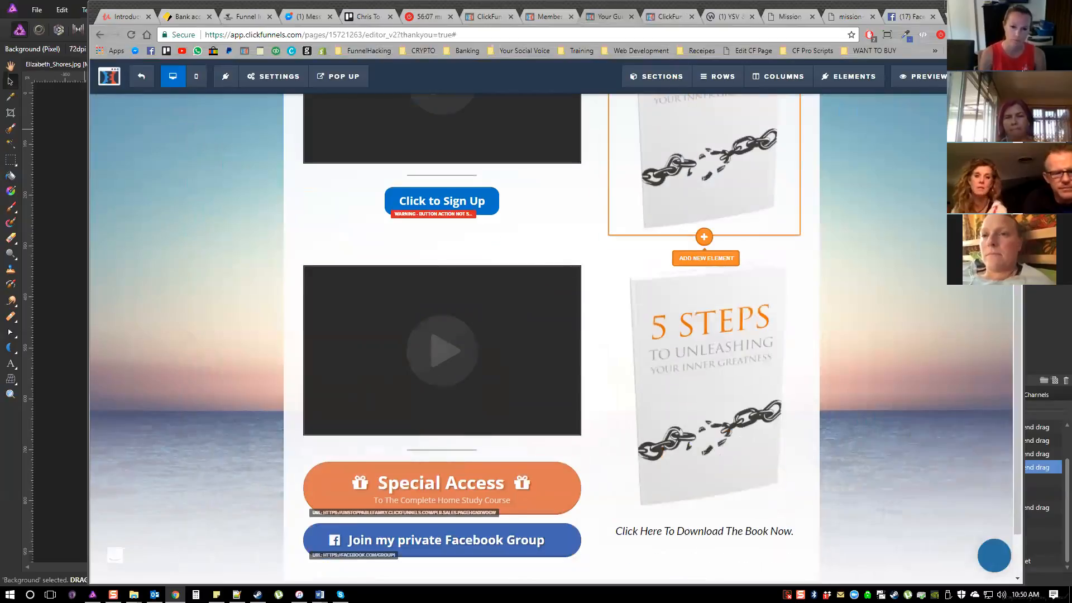
# Browse the elements that can be added below the upper book image, from text and media to content blocks and miscellaneous elements
pyautogui.click(705, 258)
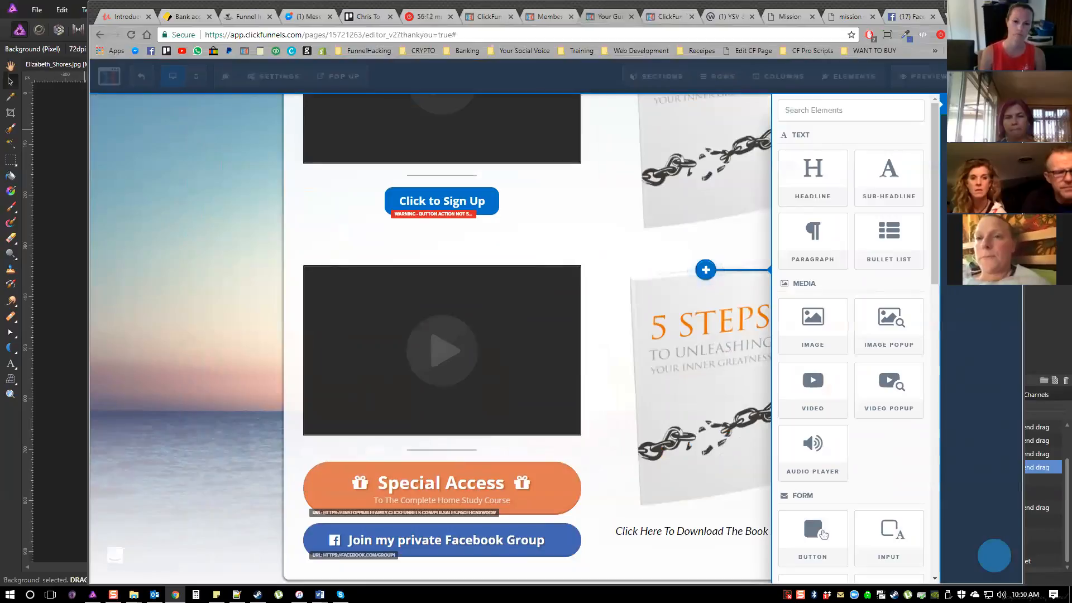
pyautogui.scroll(-4, 888, 268)
pyautogui.scroll(-8, 823, 311)
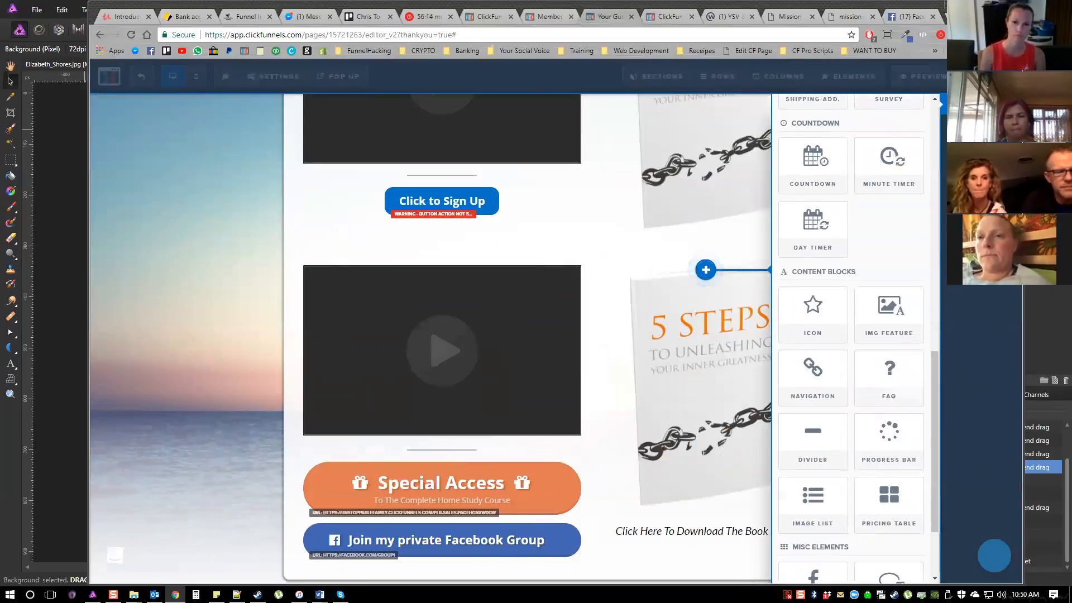
pyautogui.scroll(-2, 888, 263)
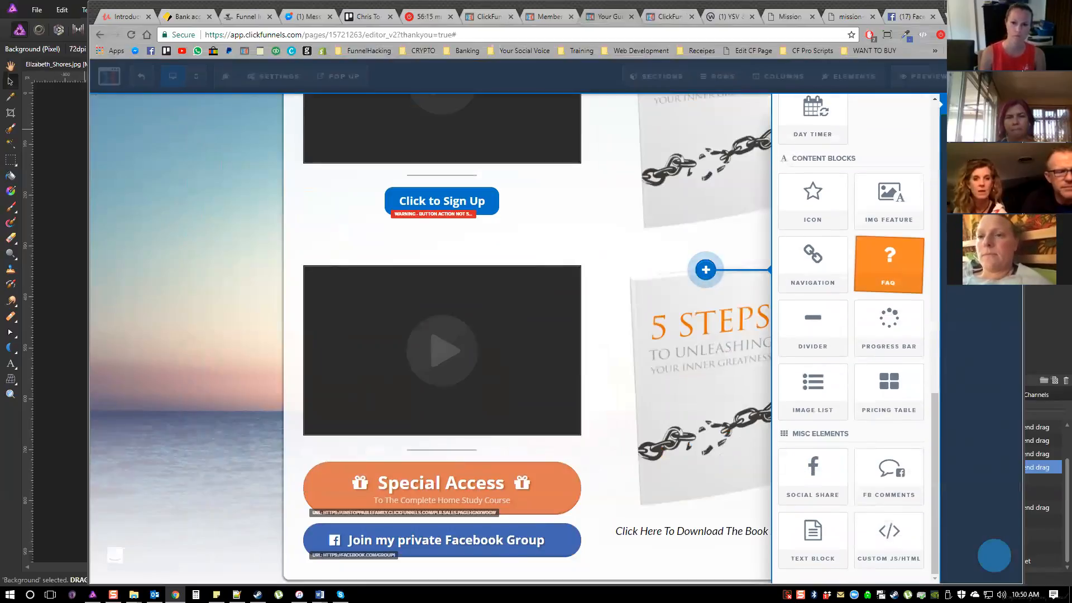
pyautogui.scroll(10, 889, 266)
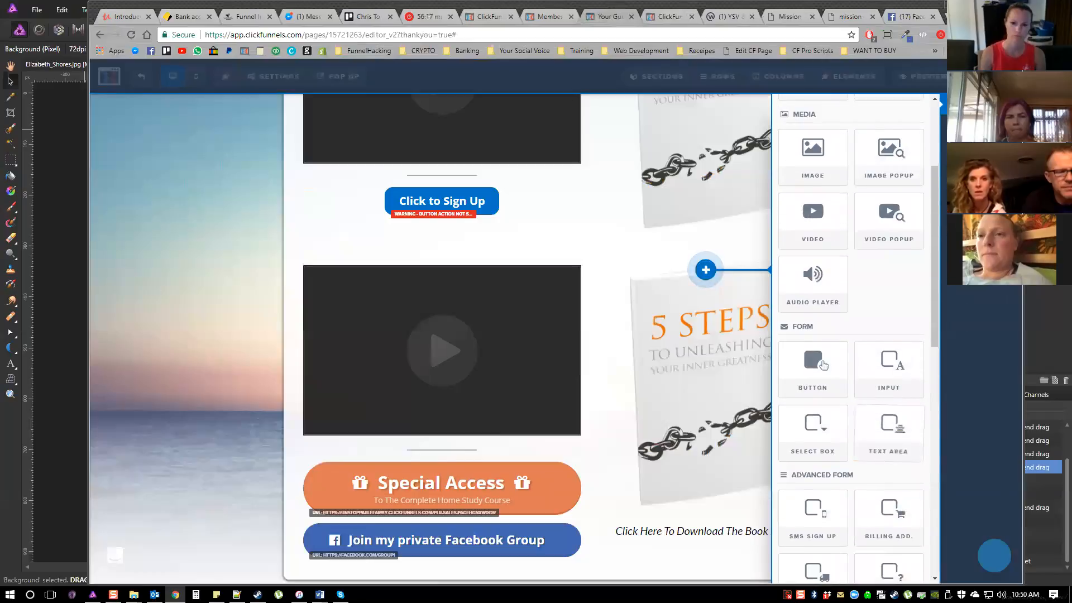
pyautogui.scroll(3, 889, 235)
pyautogui.scroll(-8, 889, 234)
pyautogui.scroll(-8, 889, 112)
pyautogui.scroll(9, 871, 279)
pyautogui.scroll(7, 889, 240)
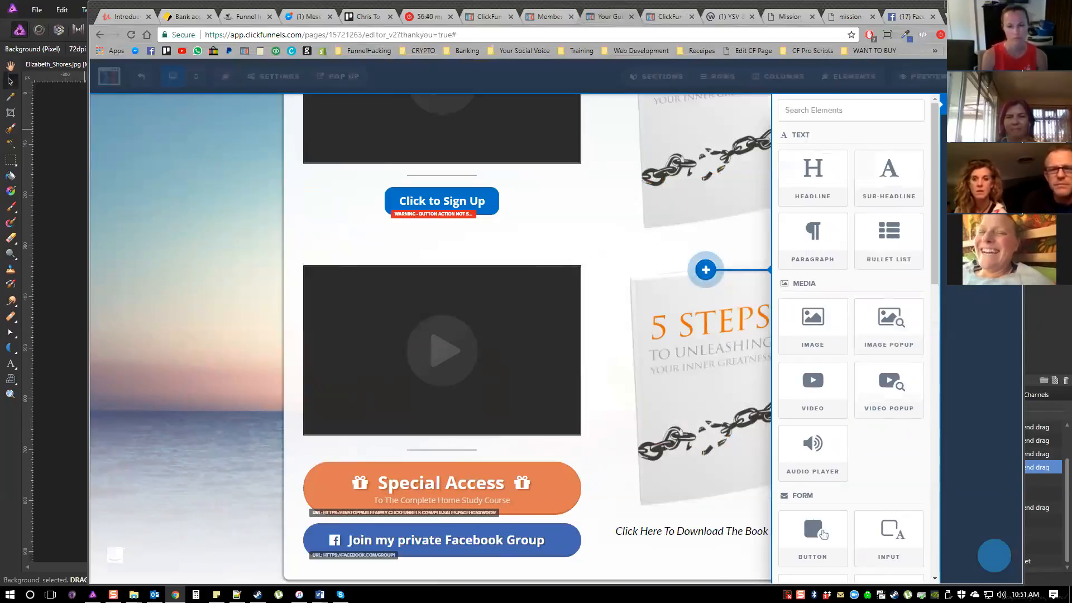
# Close the element library and leave the Thank You page editor without saving the changes
pyautogui.click(720, 193)
pyautogui.scroll(4, 254, 103)
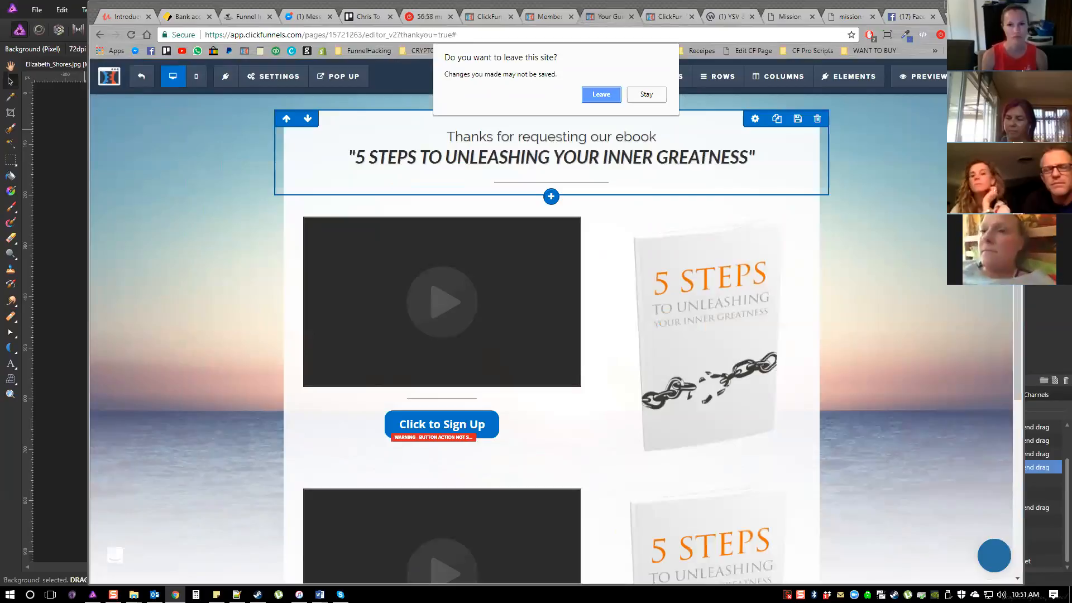
pyautogui.press('Return')
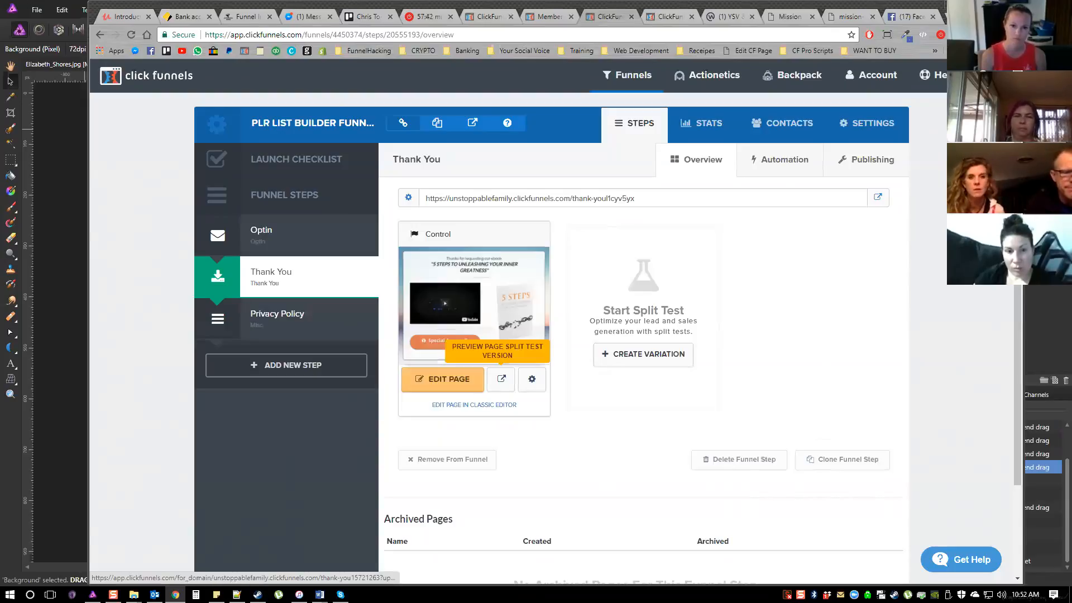
# Examine the version history in the Thank You page's settings, with its preview and restore options, and close the settings
pyautogui.click(531, 379)
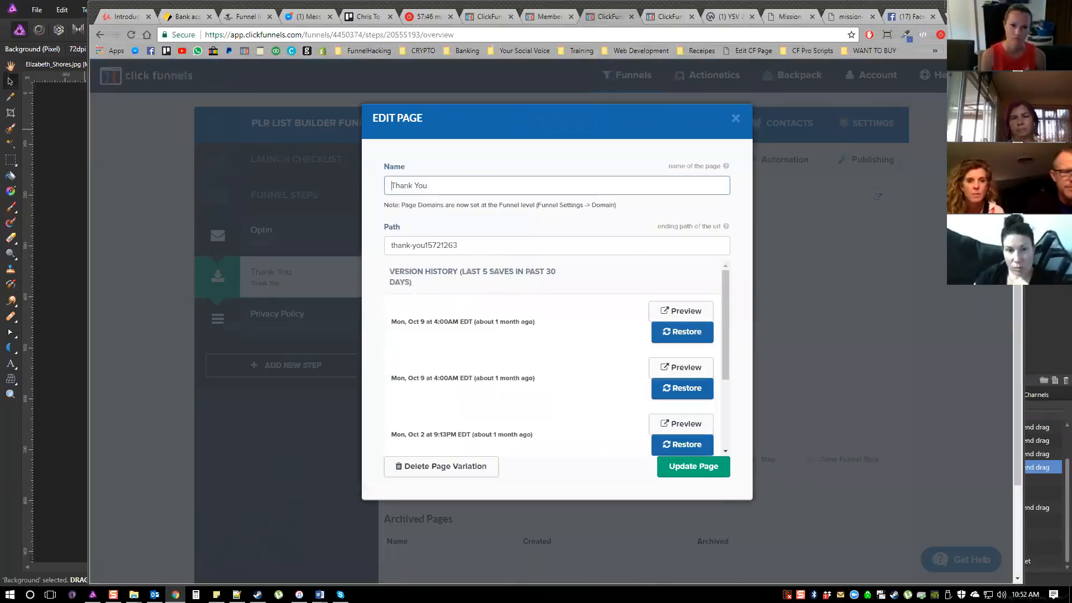
pyautogui.scroll(-1, 459, 307)
pyautogui.scroll(-1, 553, 357)
pyautogui.scroll(3, 488, 306)
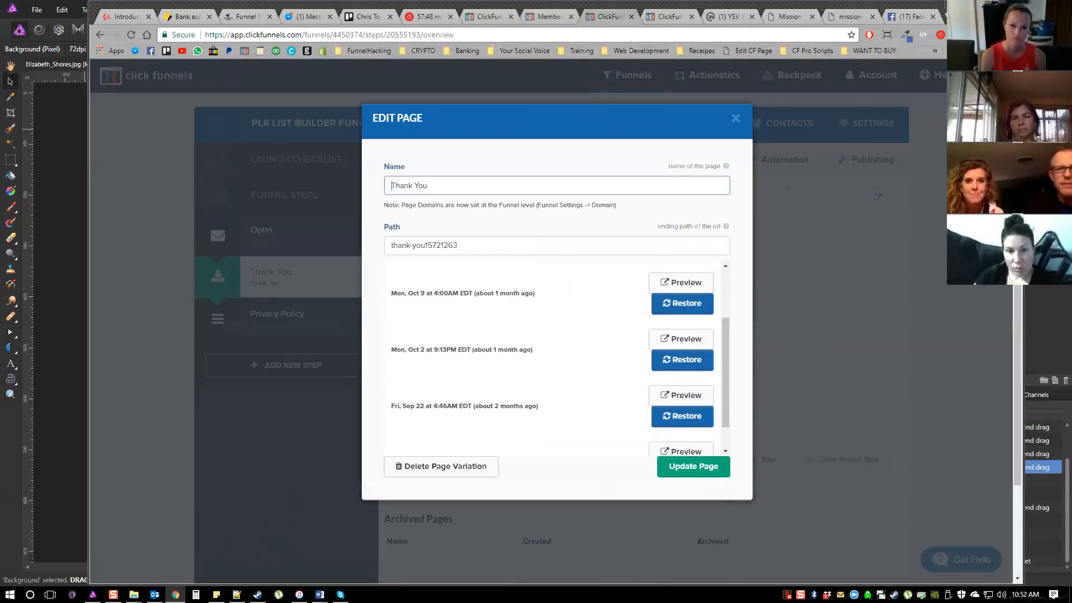
pyautogui.scroll(-1, 488, 307)
pyautogui.scroll(1, 488, 306)
pyautogui.scroll(-3, 488, 306)
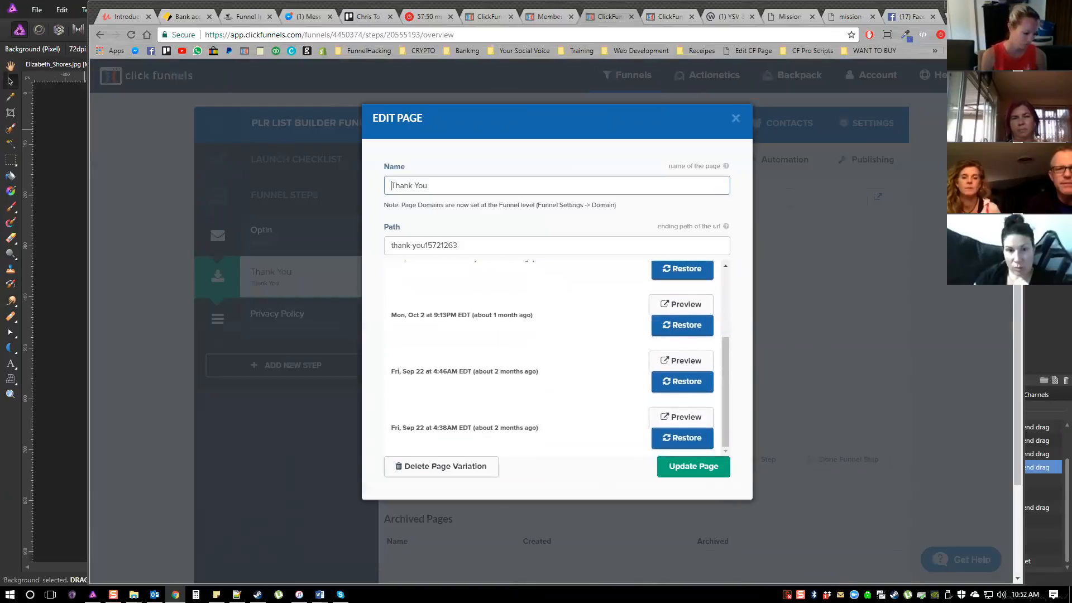
pyautogui.scroll(3, 488, 306)
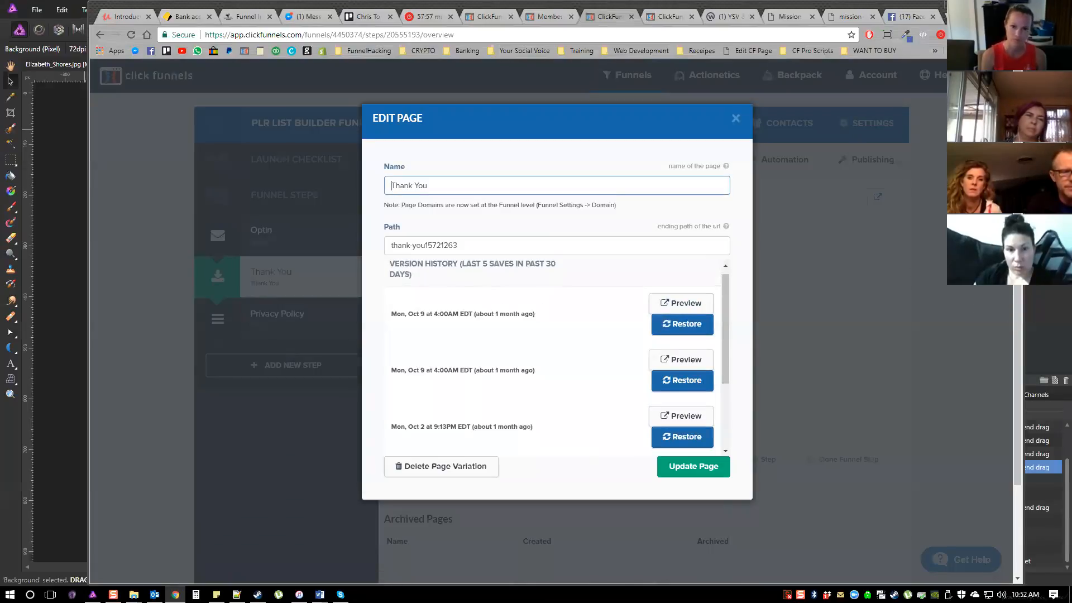
pyautogui.scroll(-2, 556, 309)
pyautogui.scroll(2, 552, 357)
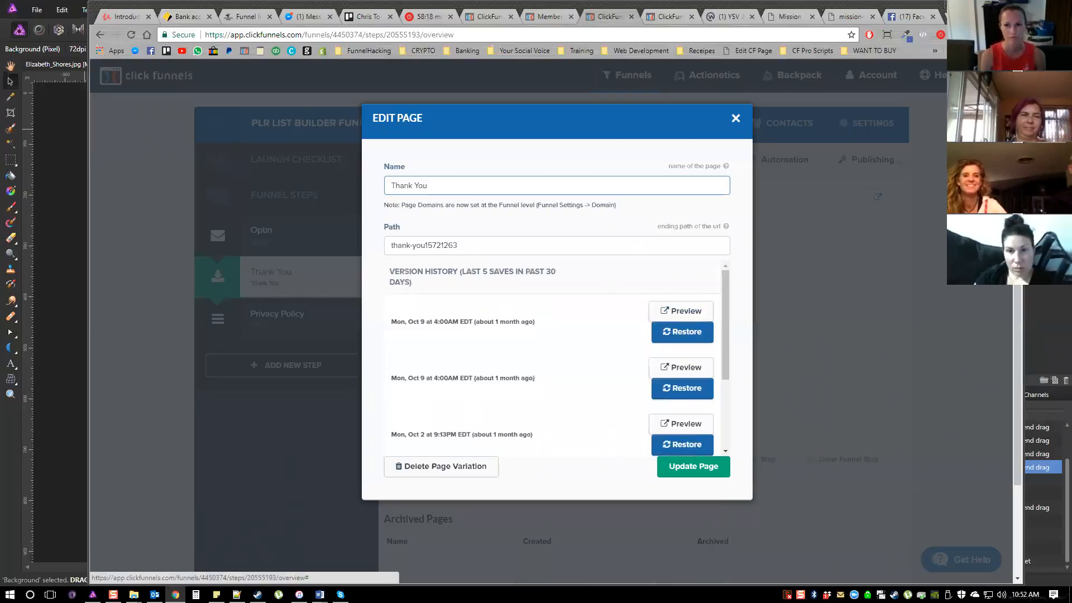
pyautogui.click(736, 118)
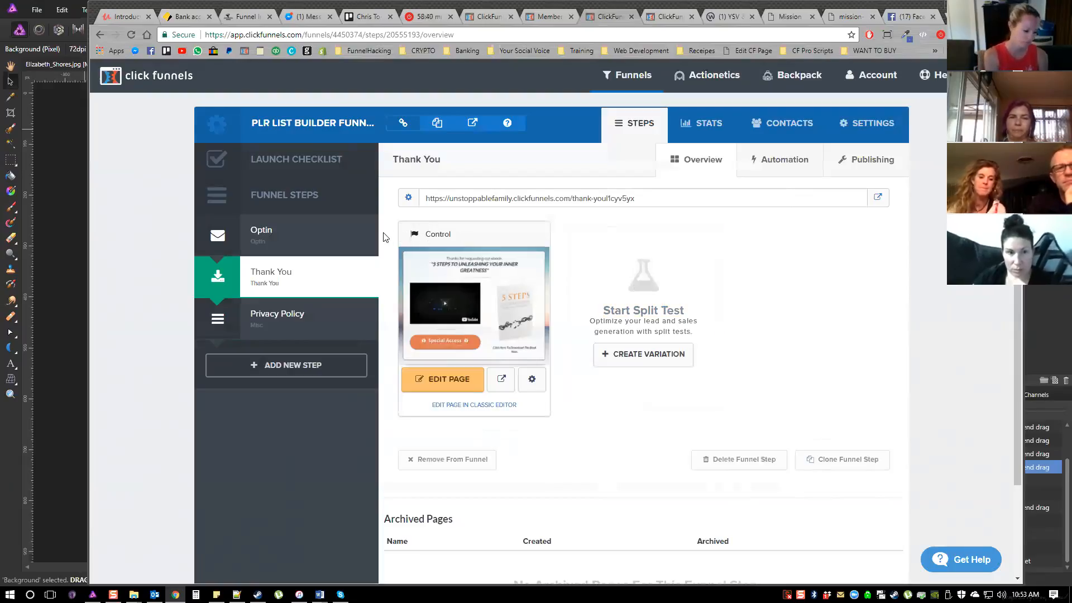
# Open the funnel's Privacy Policy step and preview its page, reading through the policy text
pyautogui.scroll(-1, 383, 237)
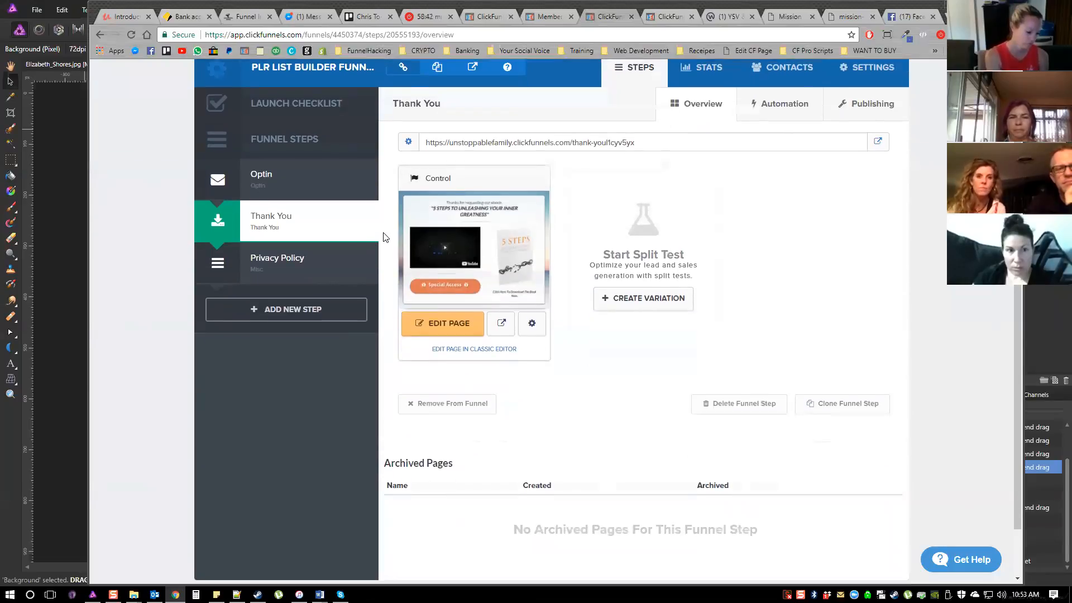
pyautogui.click(286, 261)
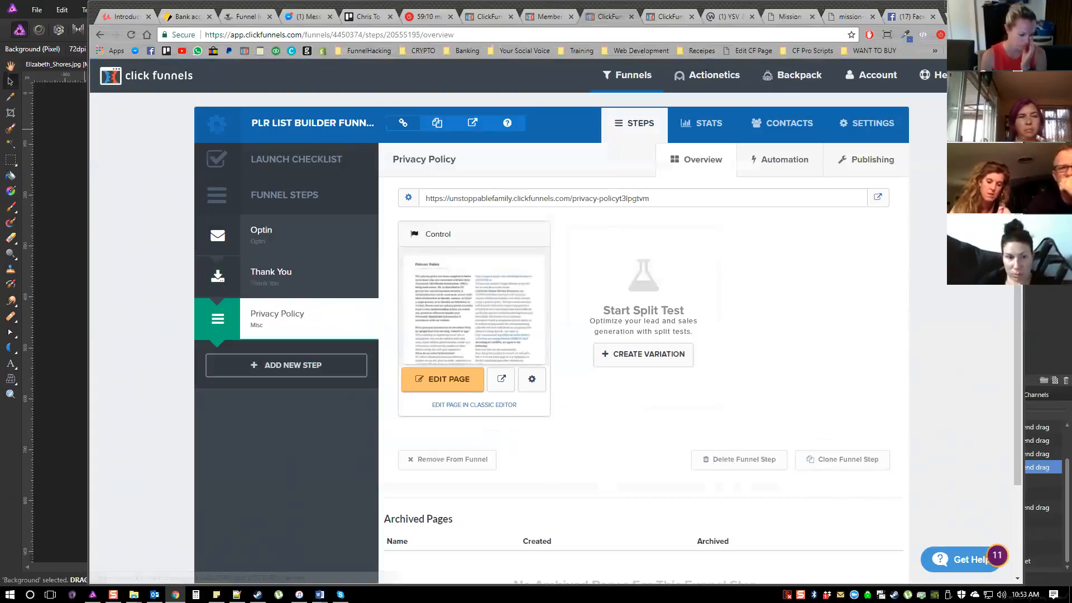
pyautogui.click(501, 379)
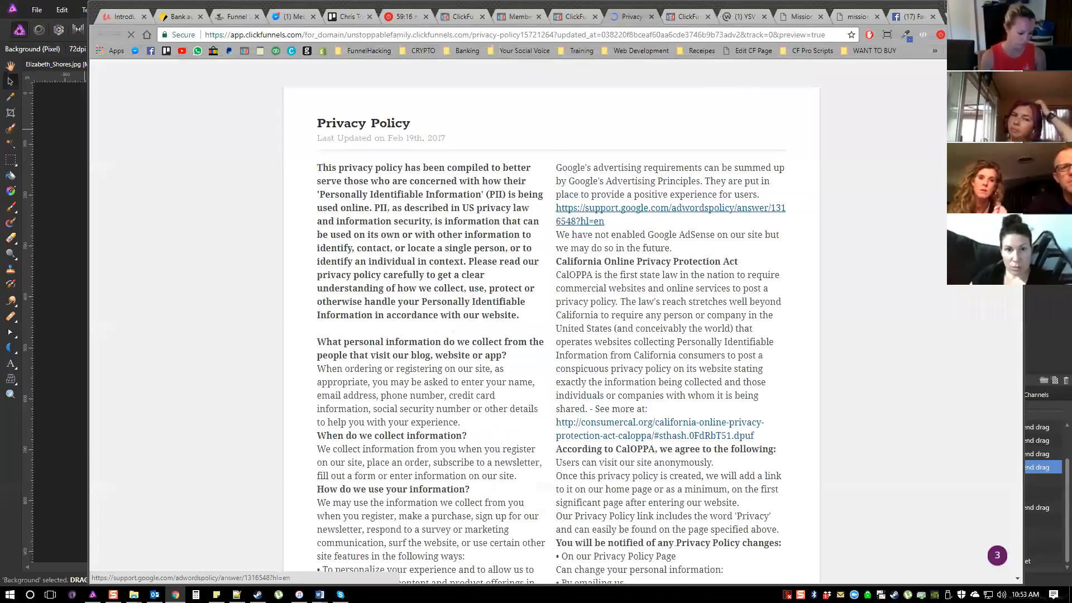
pyautogui.scroll(-9, 588, 222)
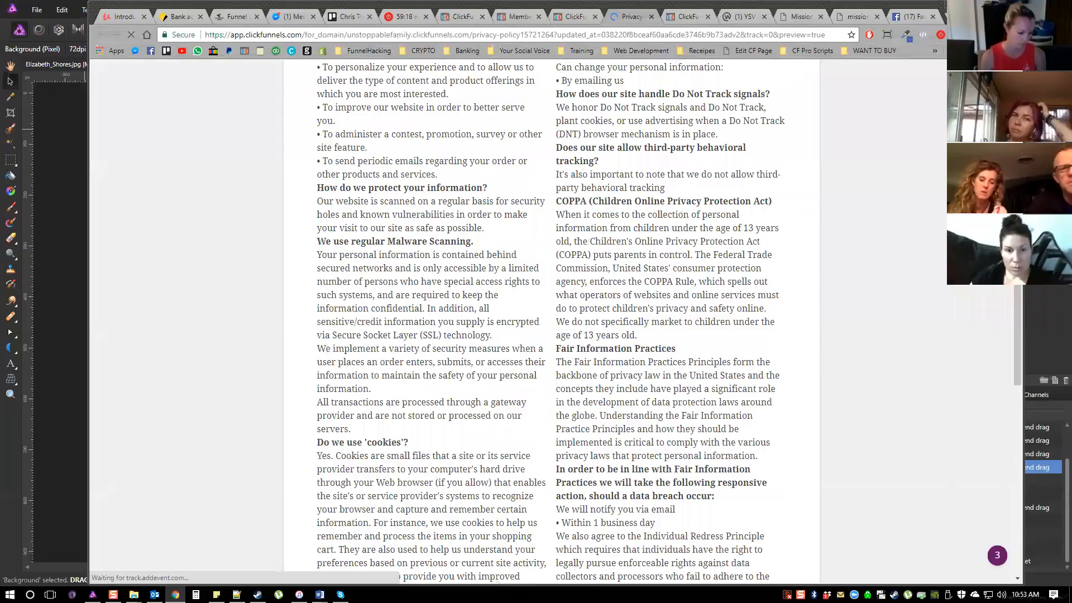
# Read the rest of the Privacy Policy preview, down to the Contacting Us section, and close the preview
pyautogui.scroll(-10, 416, 497)
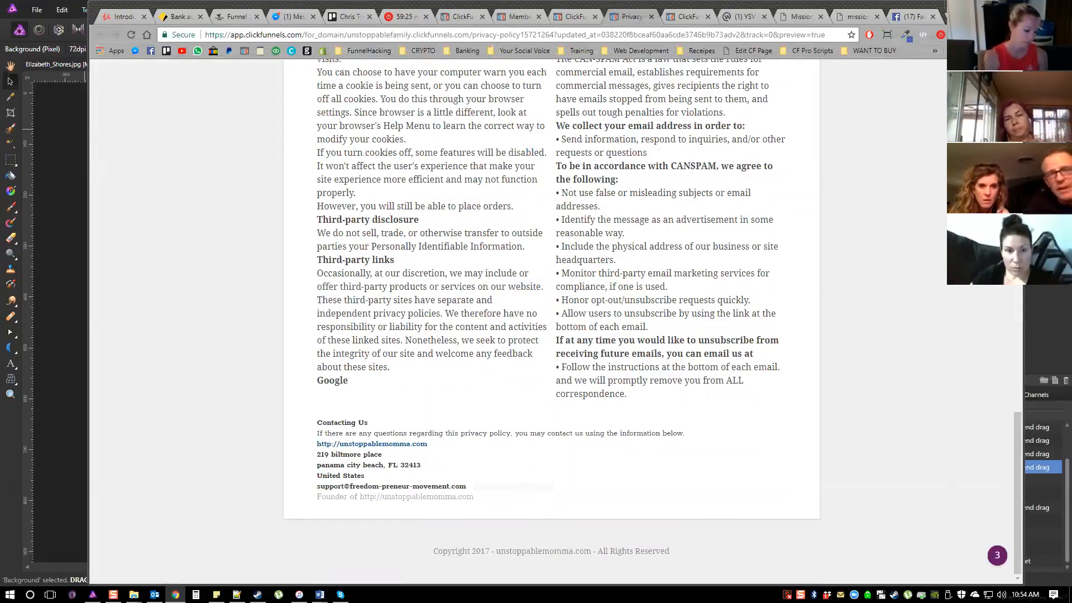
pyautogui.scroll(3, 552, 280)
pyautogui.scroll(-3, 551, 279)
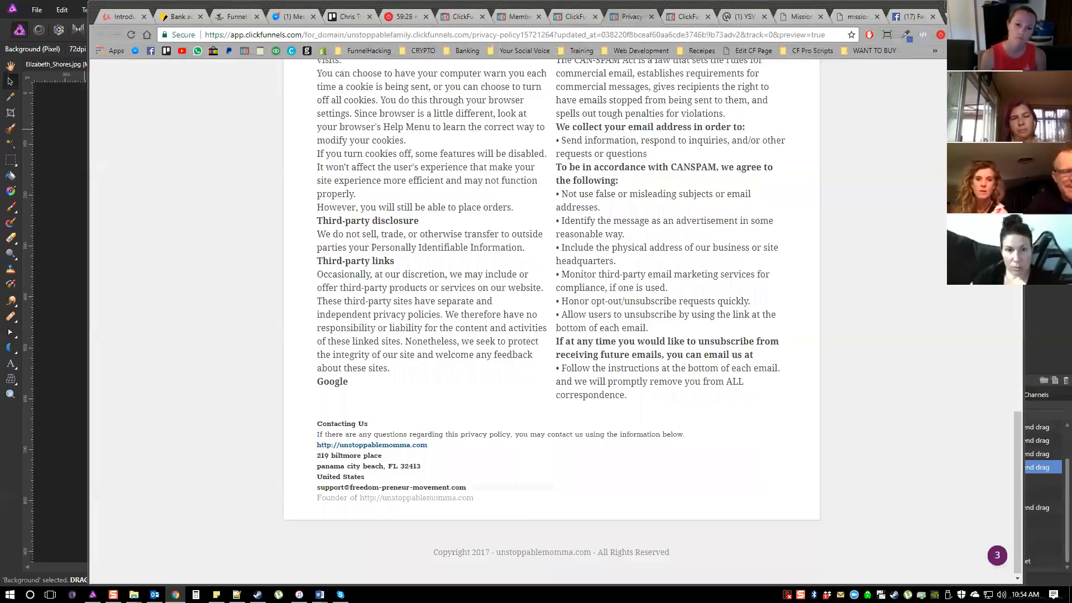
pyautogui.scroll(1, 551, 279)
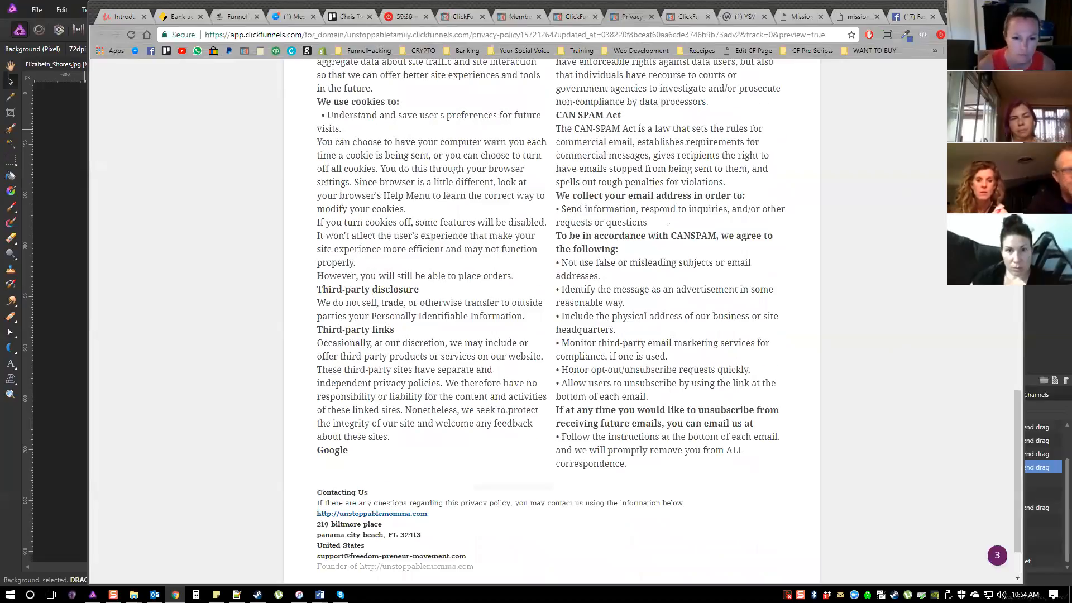
pyautogui.scroll(3, 551, 279)
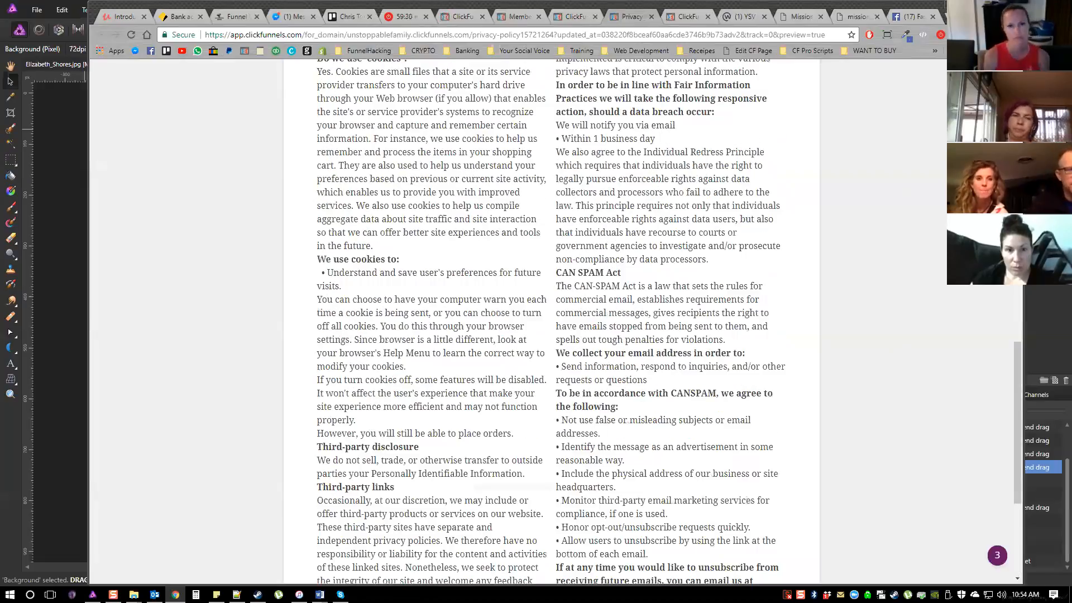
pyautogui.hotkey('ctrl', 'w')
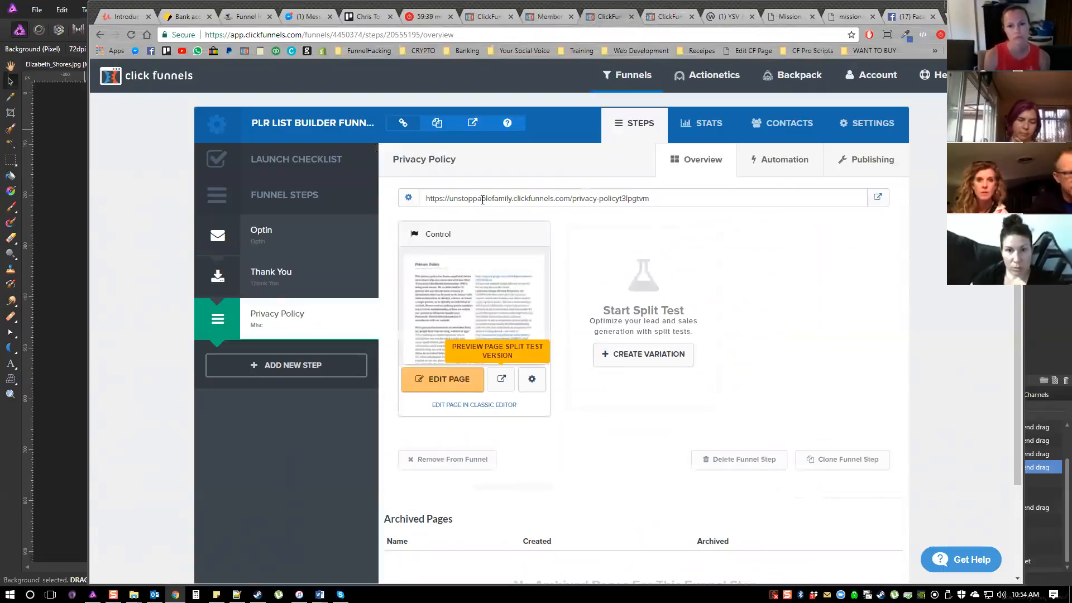
# Copy the Privacy Policy step's page URL
pyautogui.moveTo(648, 198); pyautogui.dragTo(381, 237)
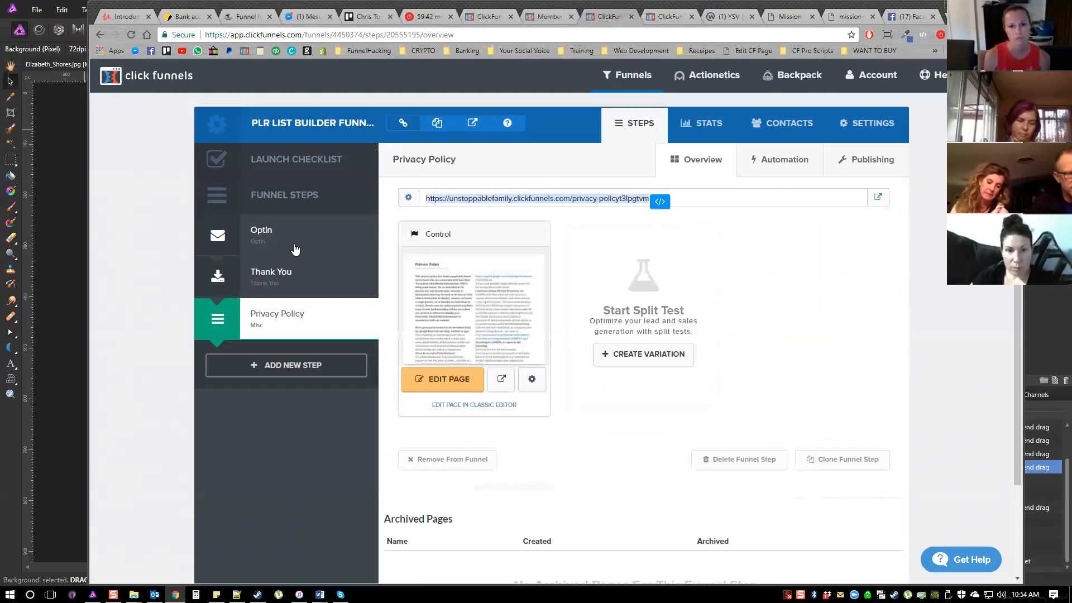
pyautogui.rightClick(555, 203)
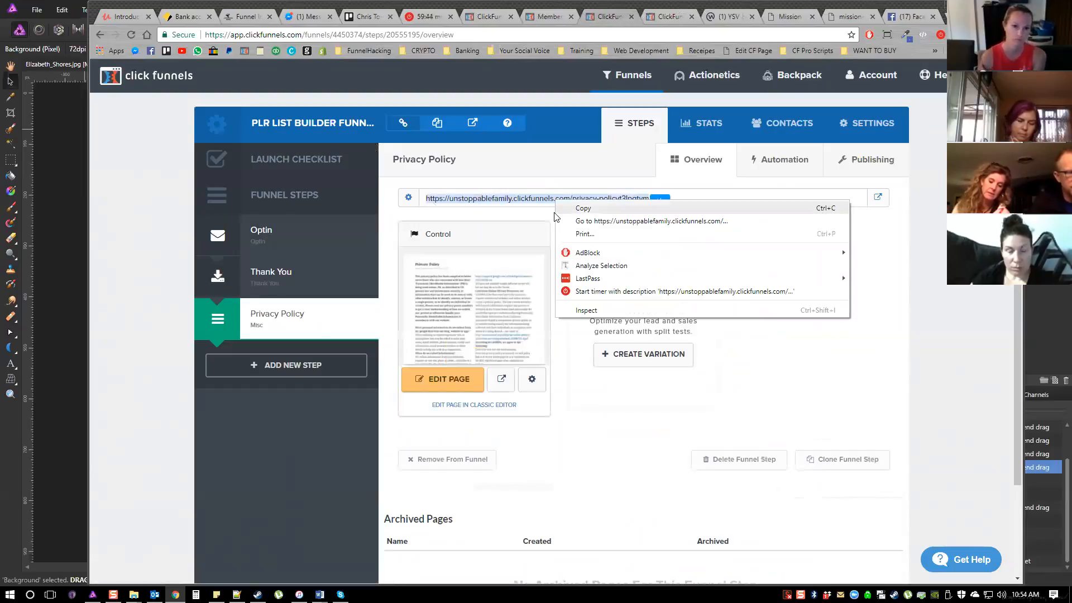
pyautogui.click(557, 209)
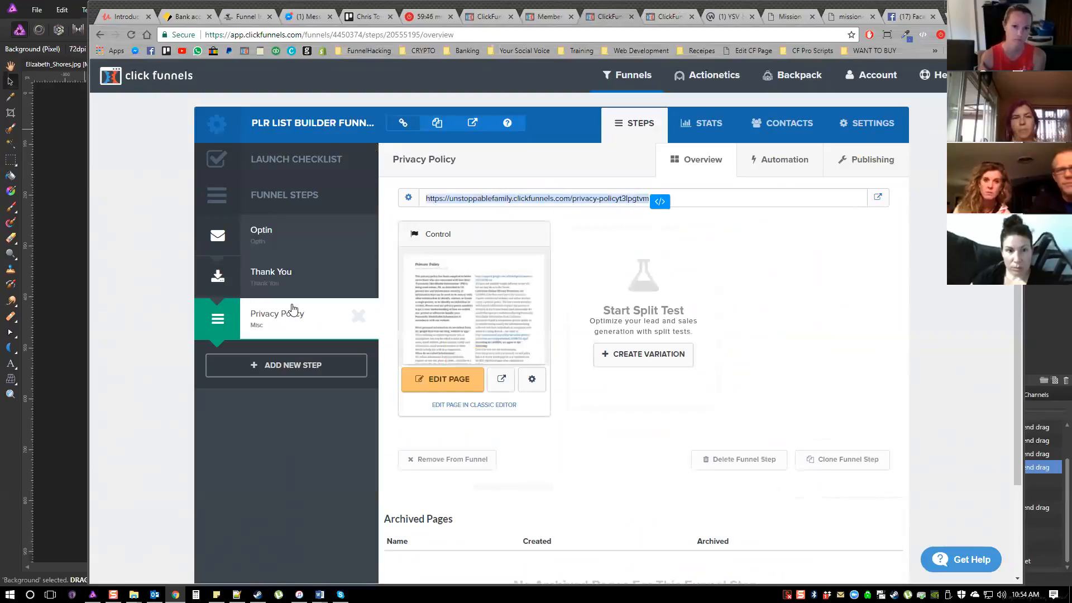
# Point the Privacy Policy link in the Thank You page's footer to the copied URL and make it open in a new window
pyautogui.click(274, 273)
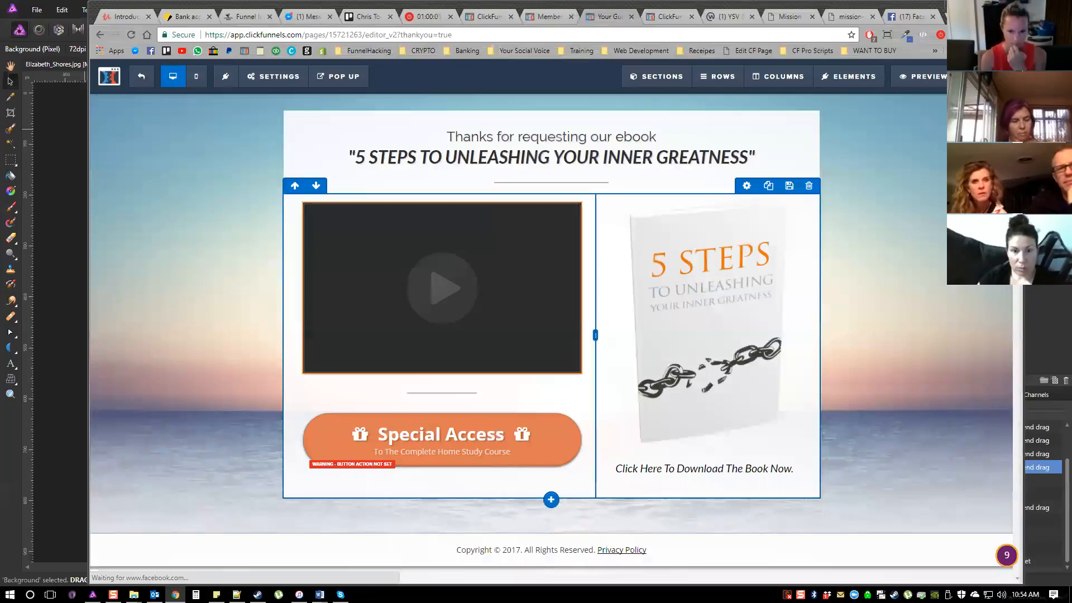
pyautogui.click(622, 550)
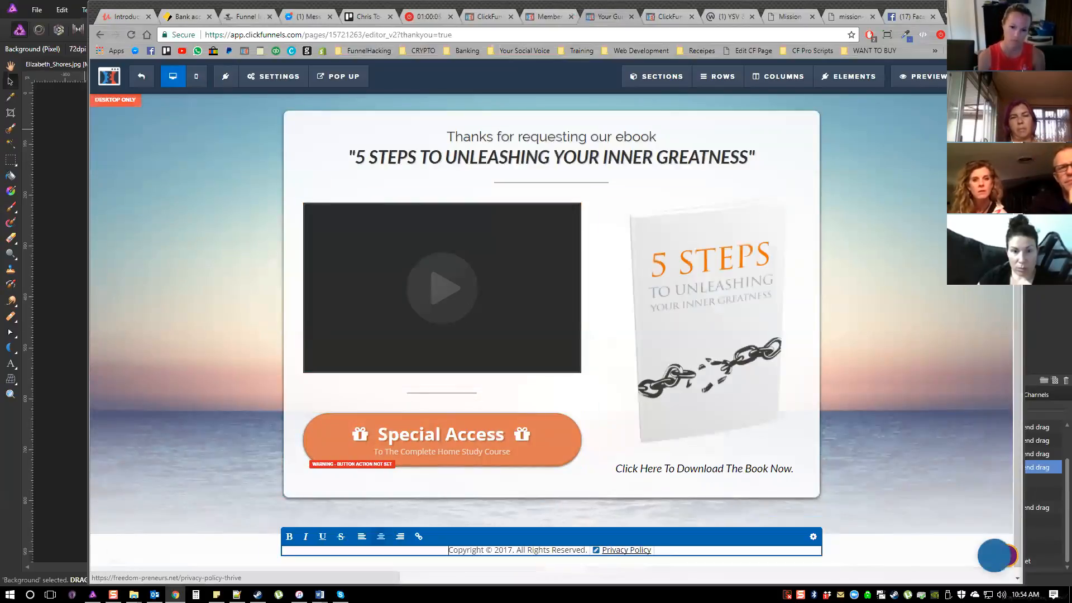
pyautogui.click(595, 550)
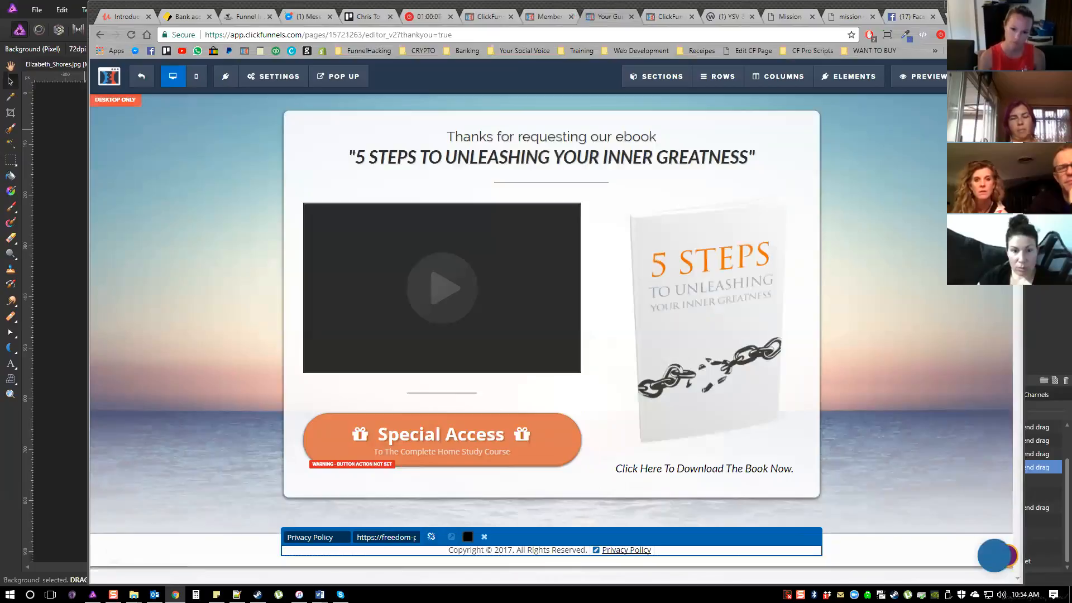
pyautogui.tripleClick(391, 537)
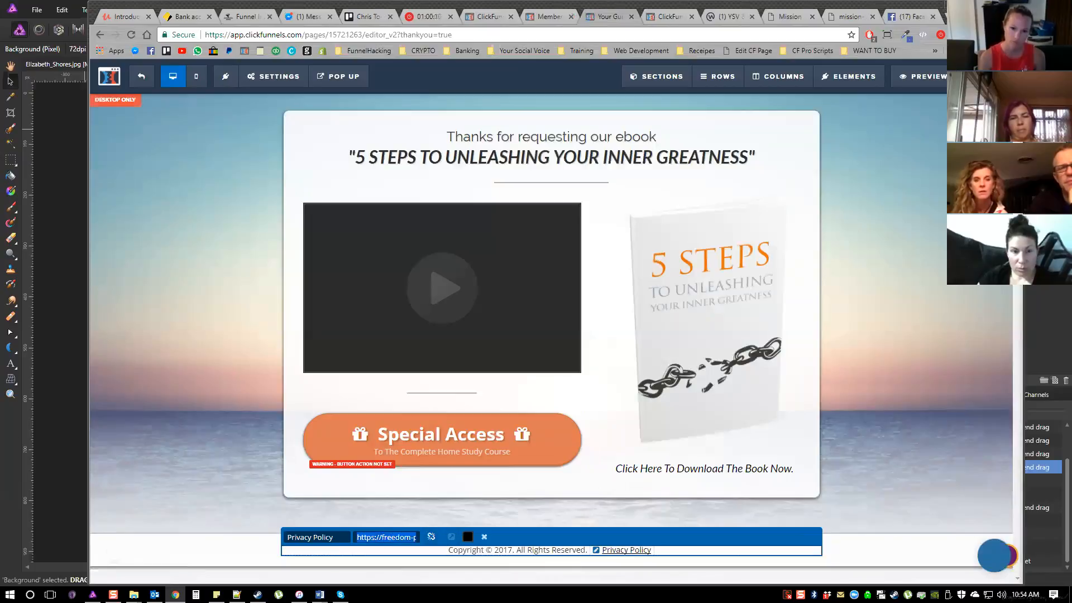
pyautogui.hotkey('ctrl', 'v')
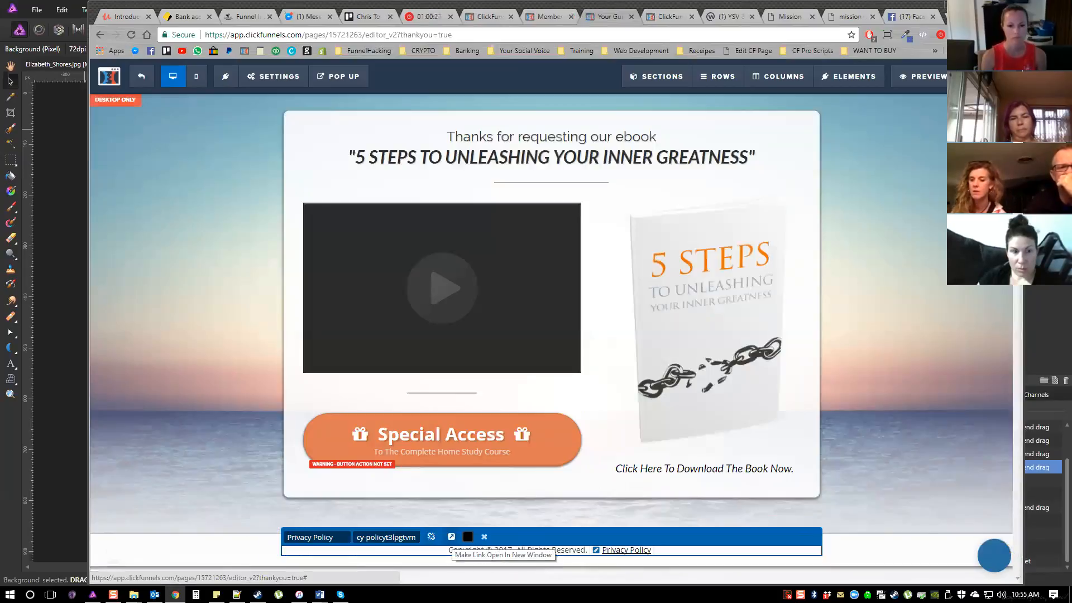
pyautogui.click(451, 537)
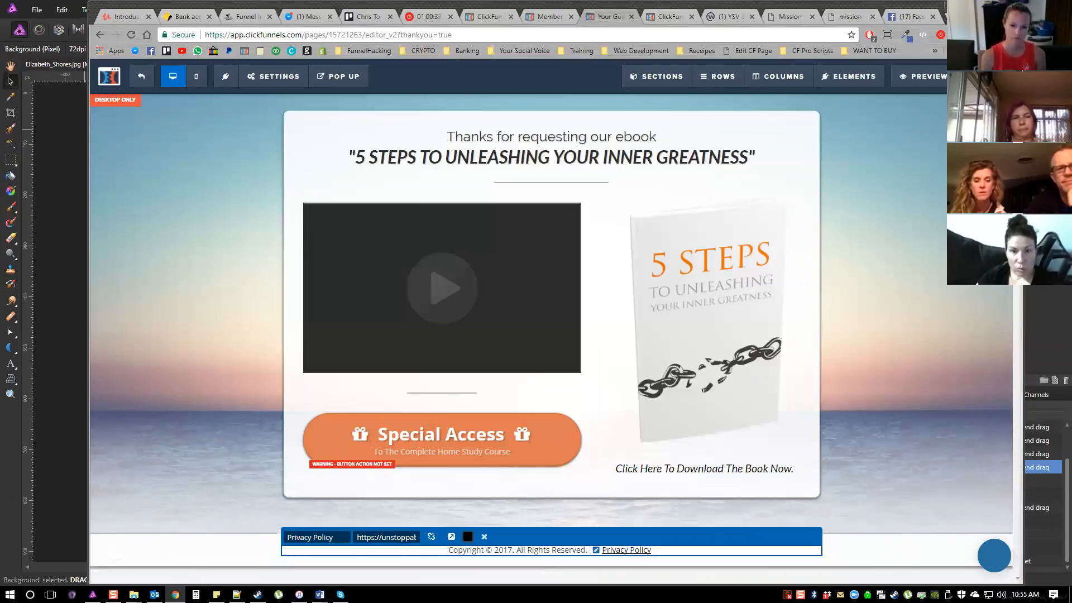
pyautogui.doubleClick(366, 537)
pyautogui.hotkey('ctrl', 'a')
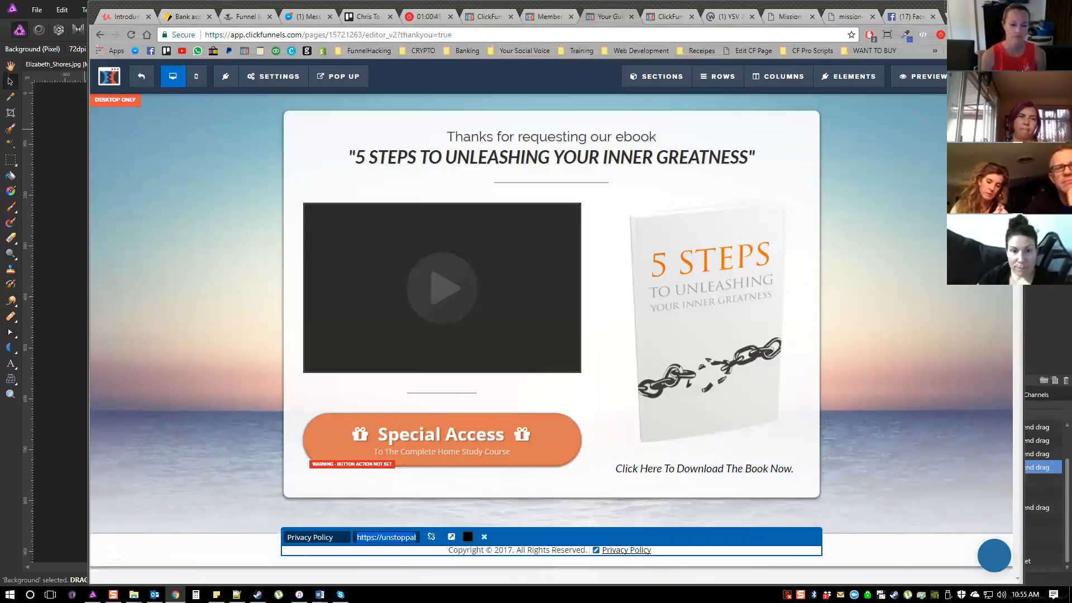
# Close the footer's link settings and leave the Thank You page editor without saving
pyautogui.click(190, 447)
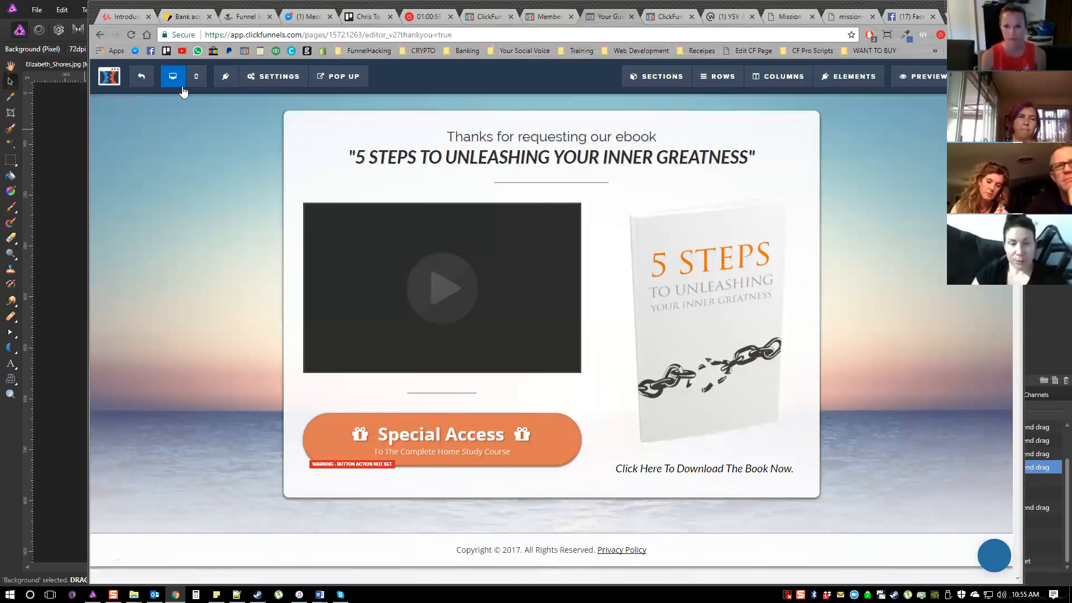
pyautogui.click(151, 80)
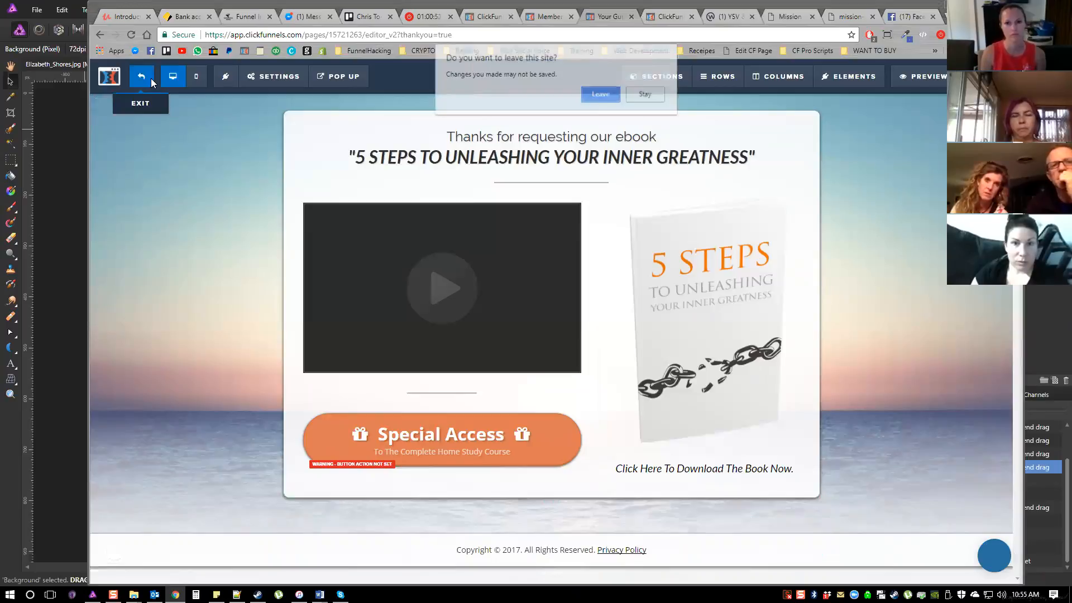
pyautogui.press('Return')
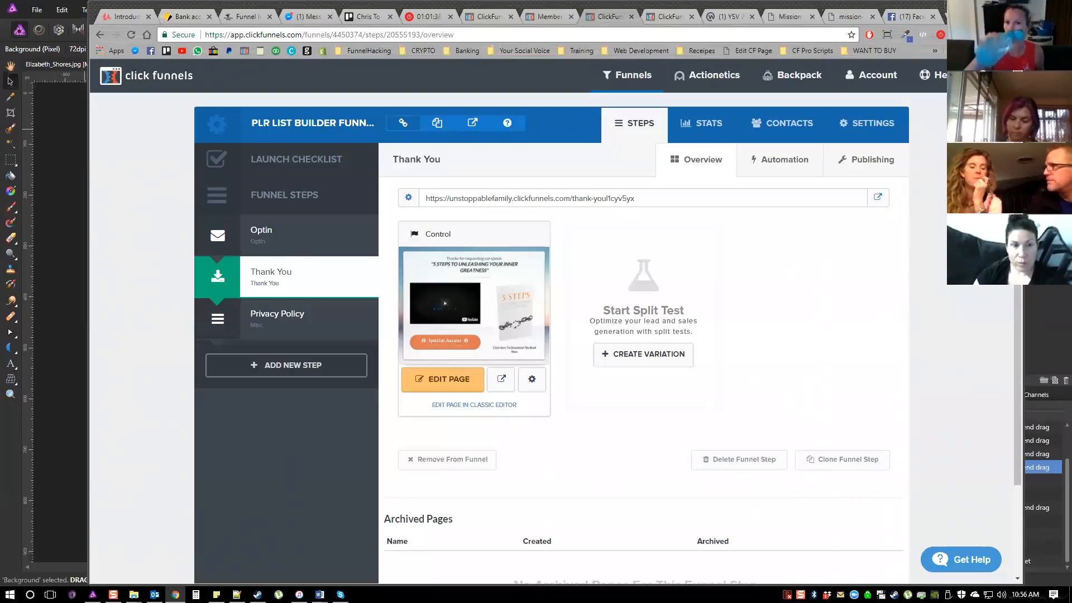
# Show the automation emails of the funnel's Optin step
pyautogui.click(283, 244)
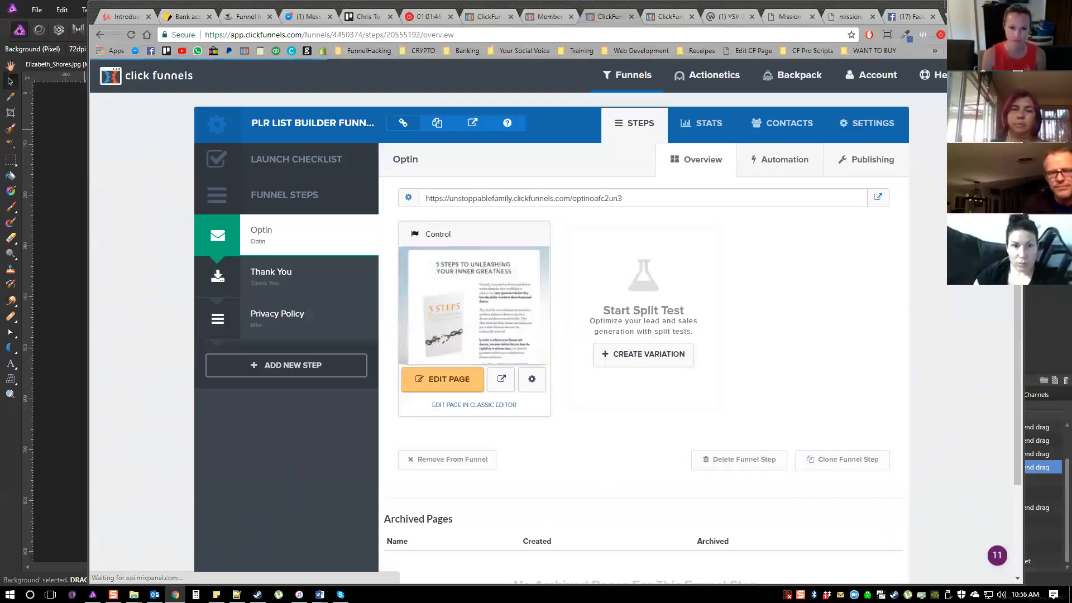
pyautogui.click(780, 160)
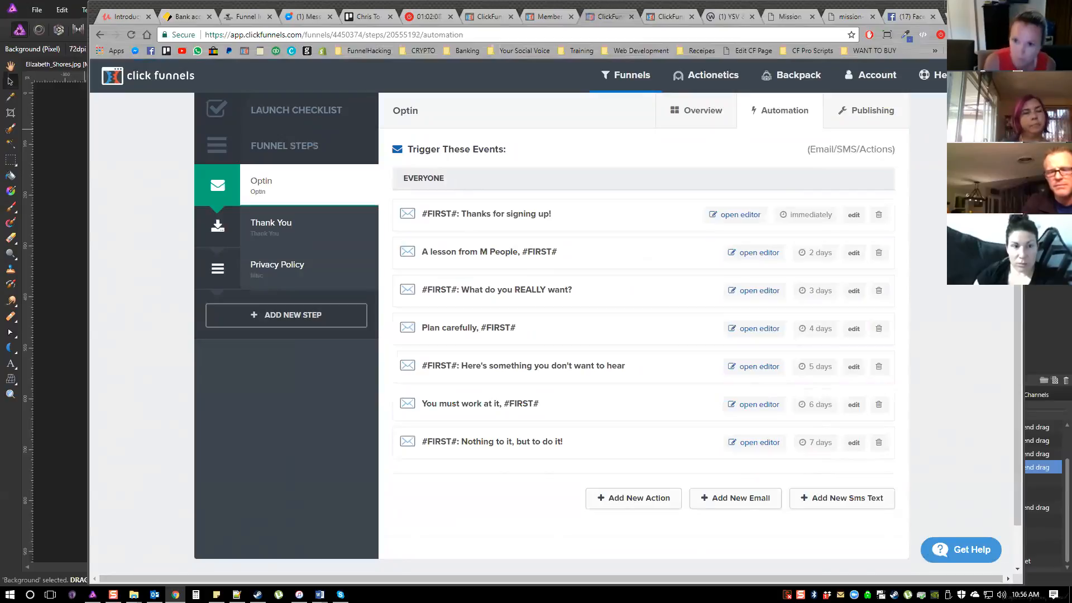
# Switch to the membership area and open the List Builder Funnel's Editing lesson, followed by the lesson on integrating an auto-responder
pyautogui.click(553, 18)
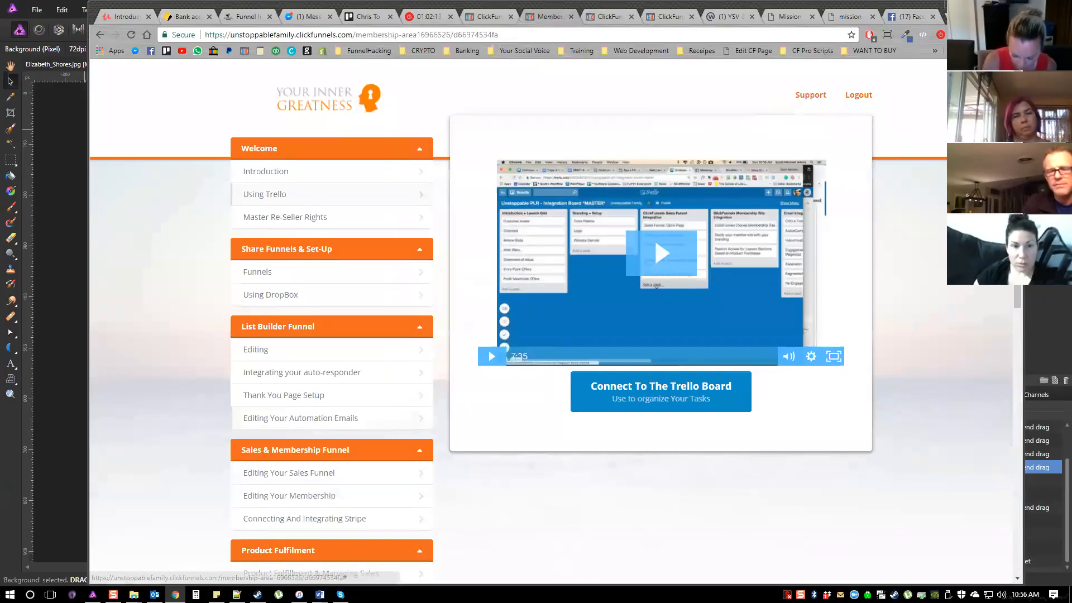
pyautogui.scroll(-2, 552, 318)
pyautogui.scroll(1, 553, 318)
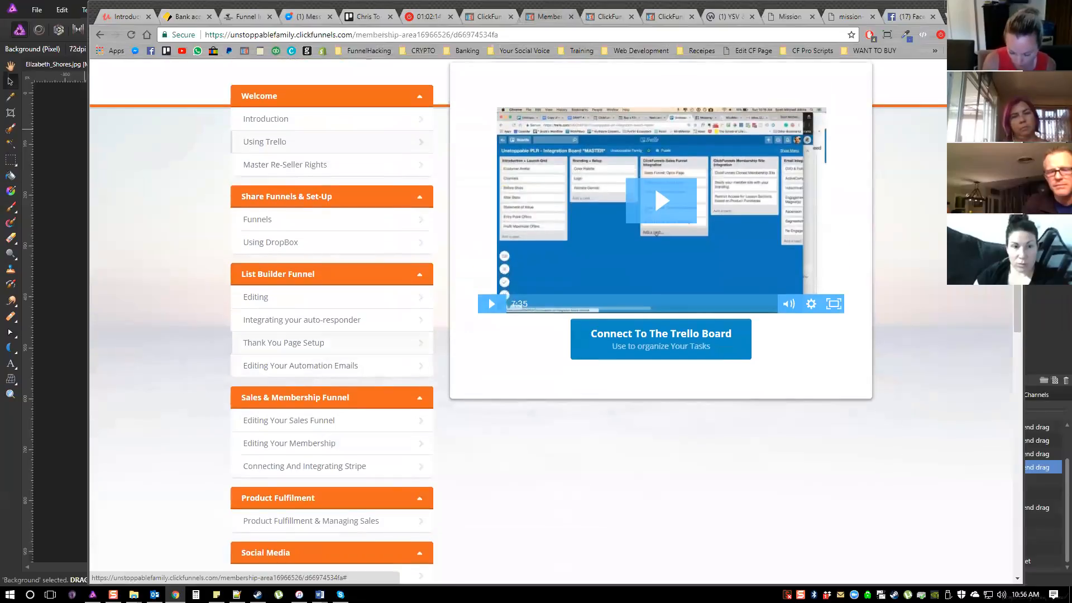
pyautogui.click(323, 307)
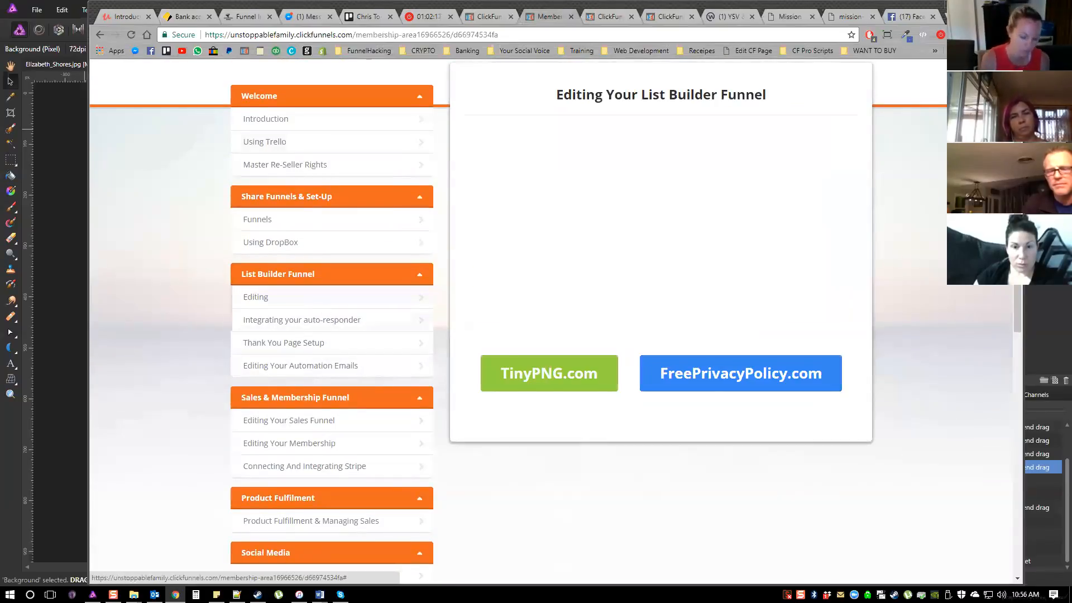
pyautogui.click(313, 321)
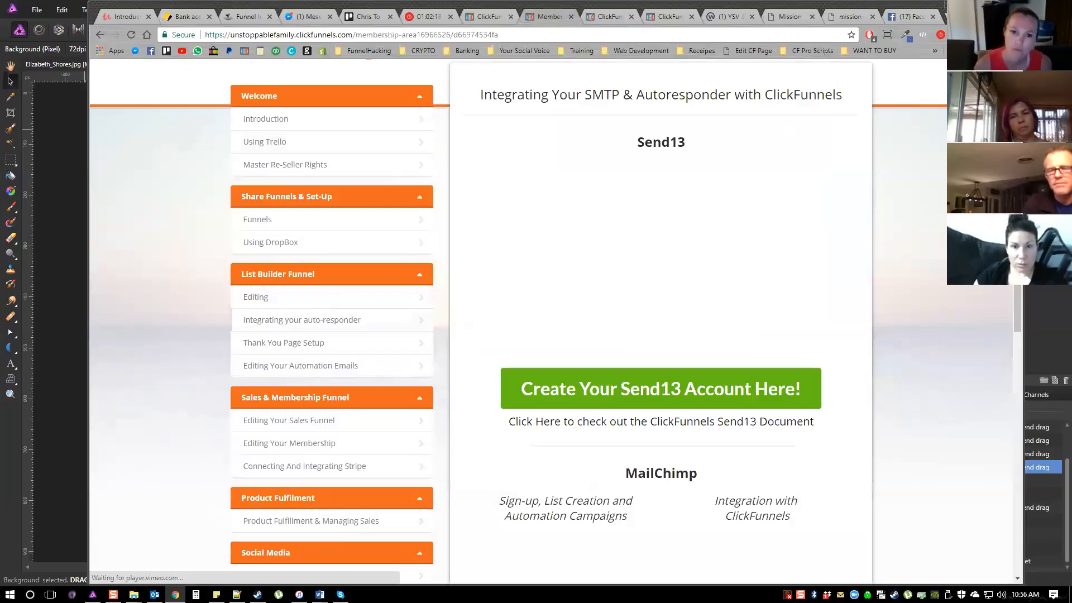
# Examine the auto-responder lesson's Send13 and MailChimp sections, including their videos and account creation links
pyautogui.scroll(1, 556, 319)
pyautogui.scroll(-2, 556, 319)
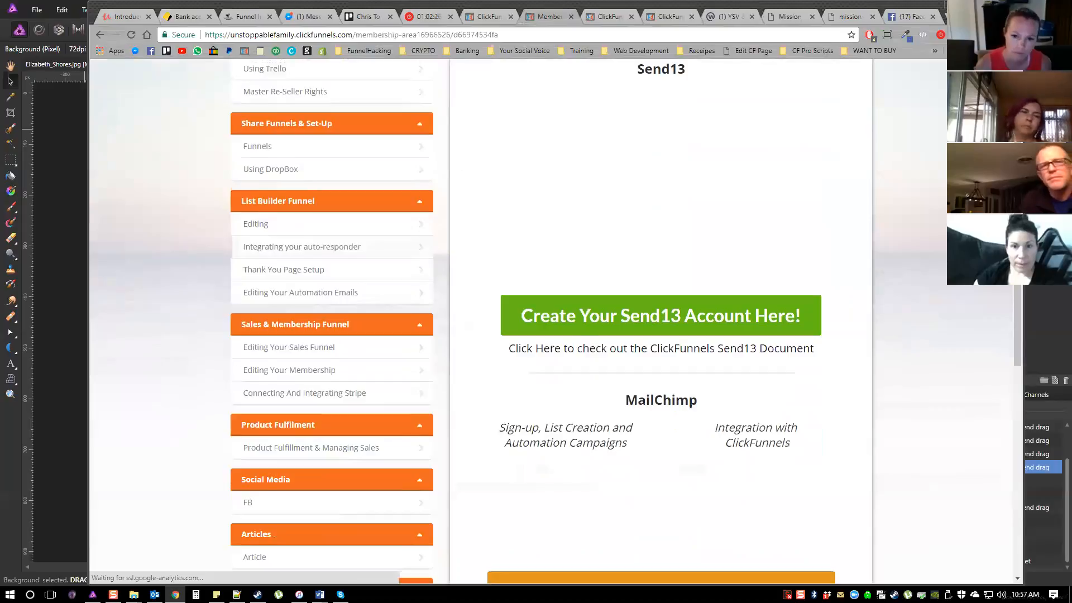
pyautogui.scroll(-3, 556, 319)
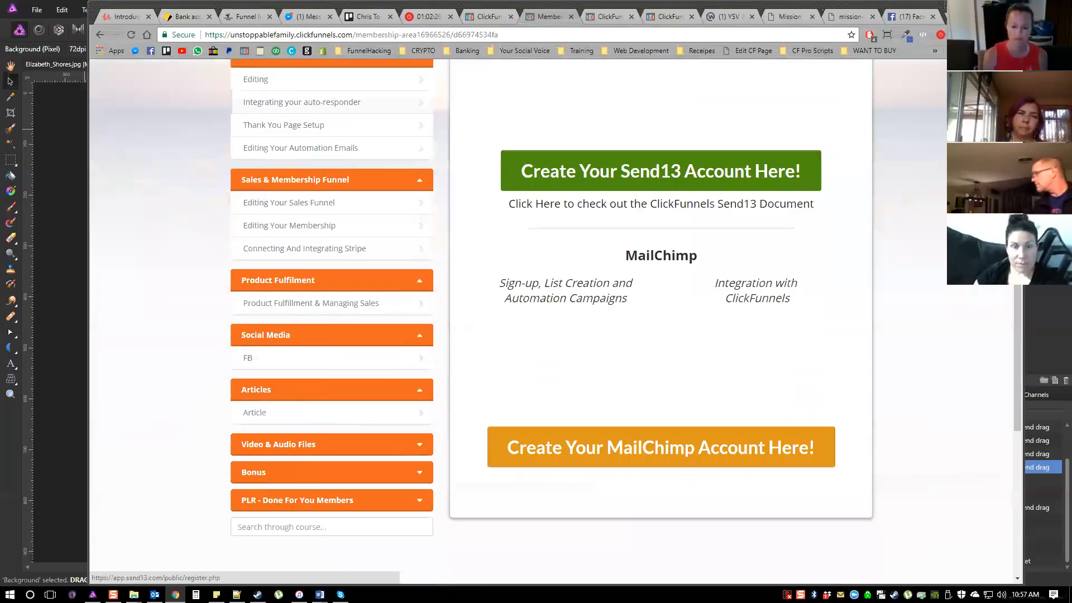
pyautogui.scroll(-2, 556, 319)
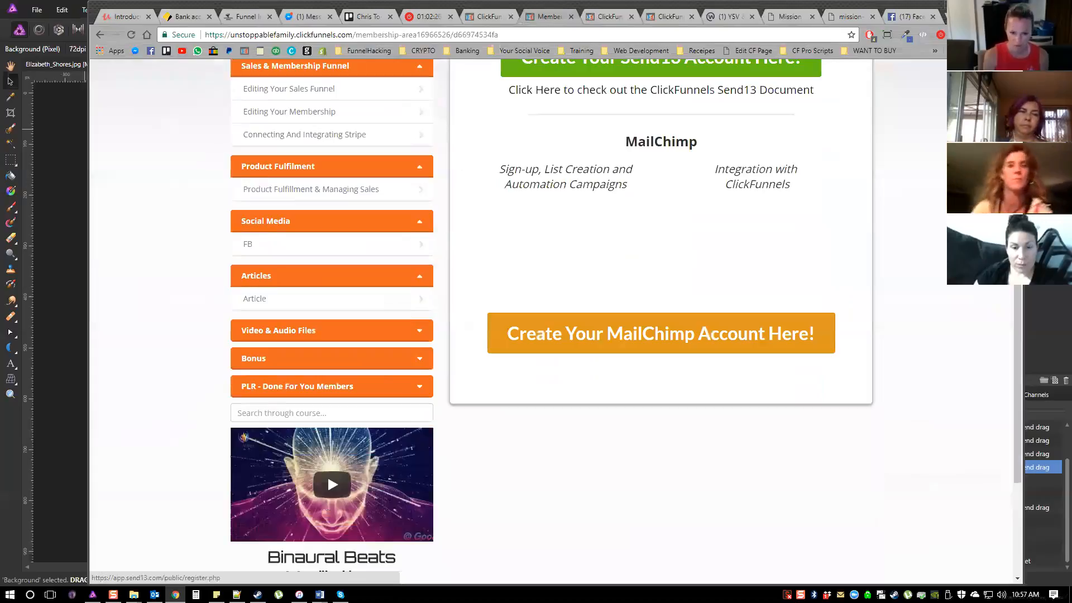
pyautogui.scroll(-1, 327, 474)
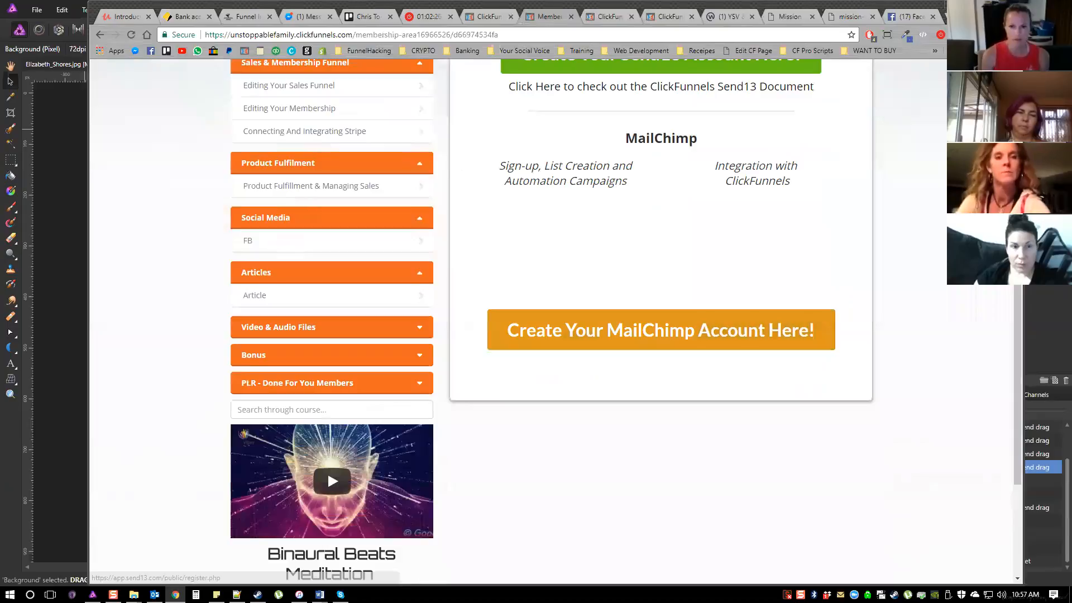
pyautogui.scroll(3, 327, 470)
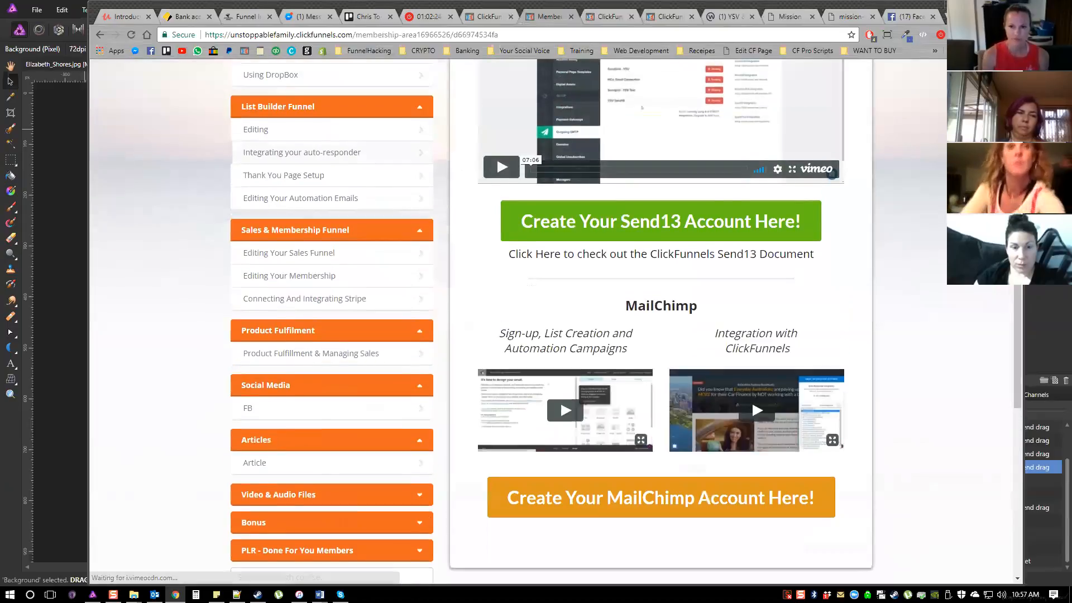
pyautogui.scroll(2, 327, 470)
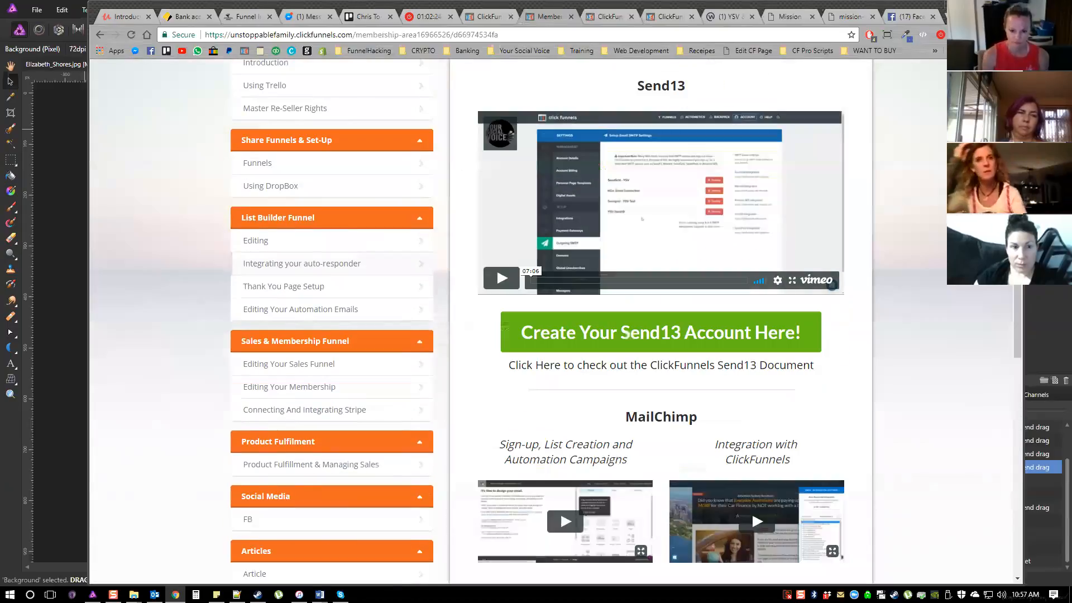
pyautogui.scroll(1, 751, 511)
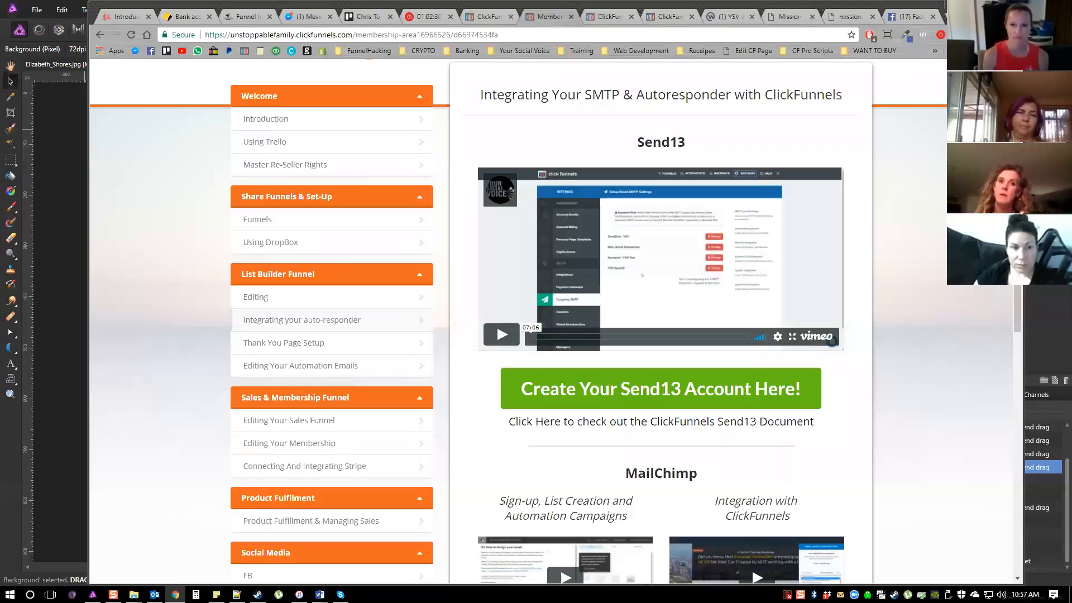
pyautogui.scroll(-2, 751, 456)
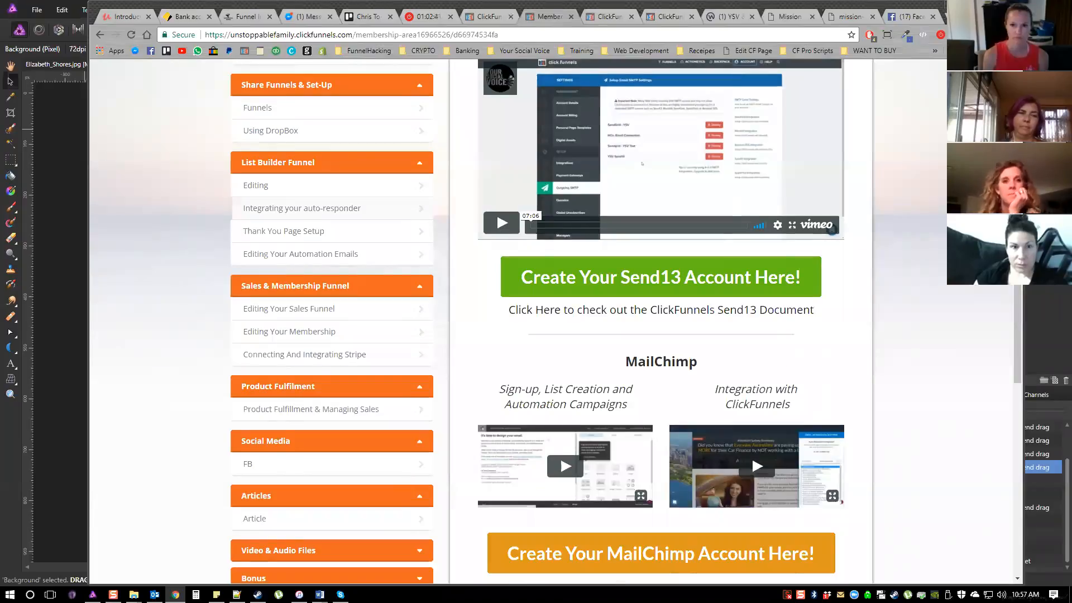